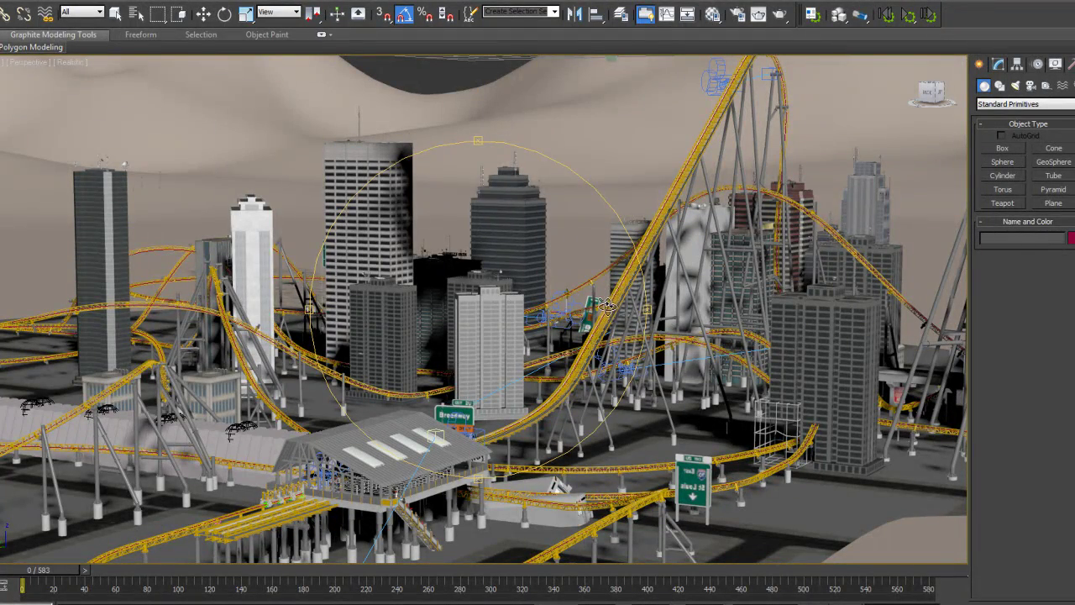
# Orbit the city scene to view its towers and coaster from new angles
pyautogui.moveTo(609, 305)
pyautogui.keyDown('alt'); pyautogui.mouseDown(button='middle')
pyautogui.moveTo(602, 314)
pyautogui.moveTo(366, 308)
pyautogui.mouseUp(button='middle'); pyautogui.keyUp('alt')
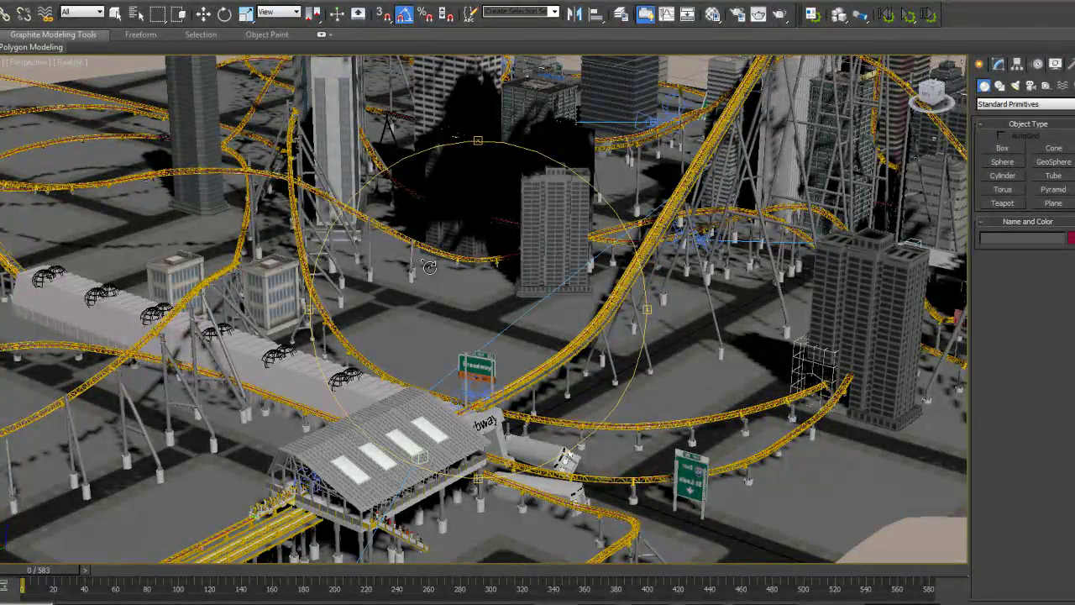
pyautogui.keyDown('alt'); pyautogui.moveTo(513, 303); pyautogui.dragTo(328, 244, button='middle'); pyautogui.keyUp('alt')
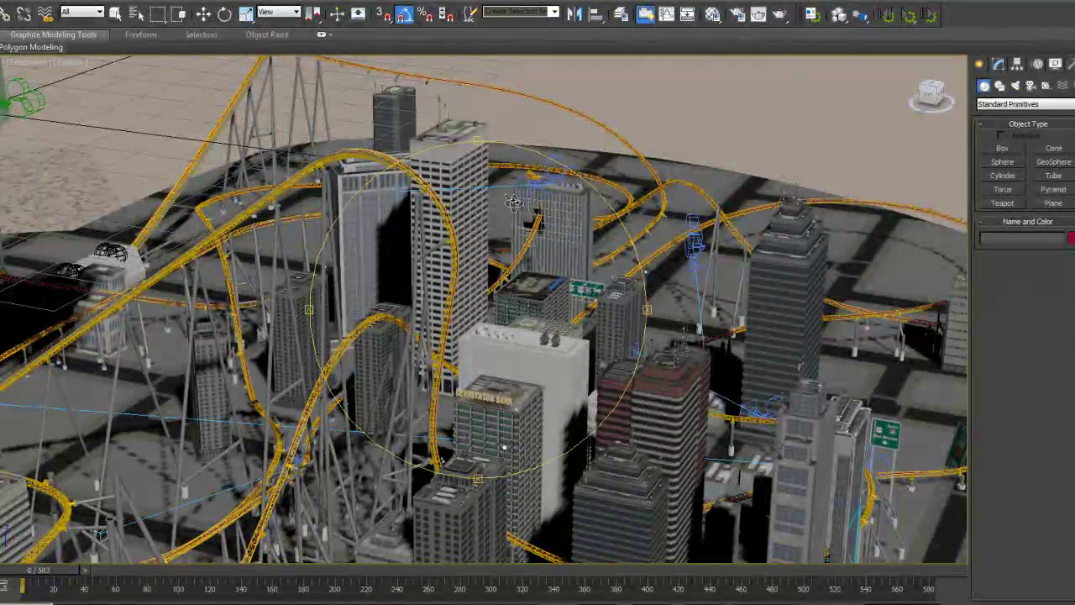
pyautogui.keyDown('alt'); pyautogui.moveTo(493, 210); pyautogui.dragTo(490, 290, button='middle'); pyautogui.keyUp('alt')
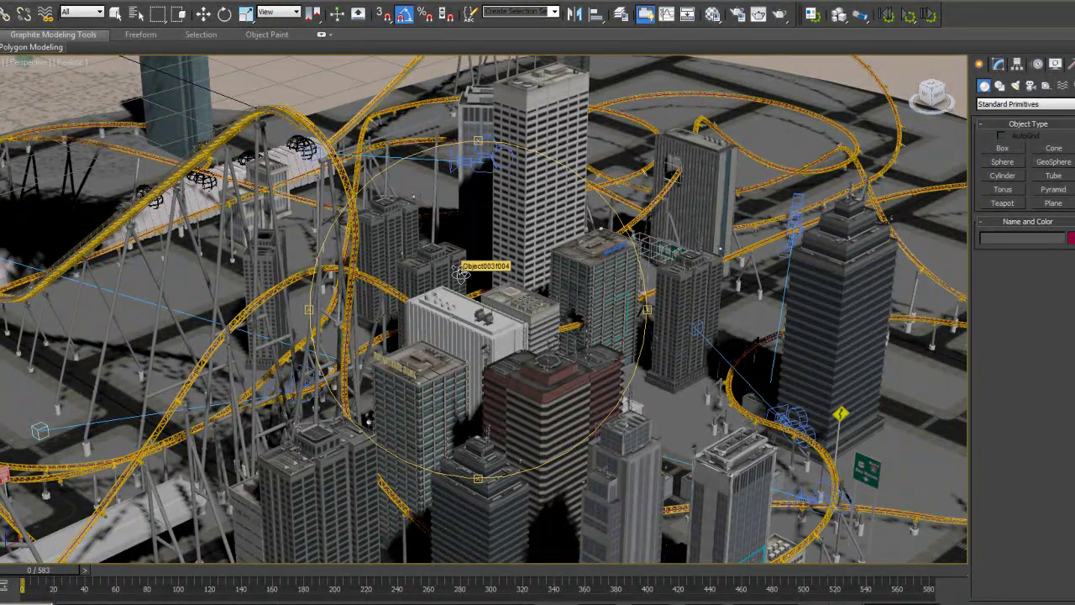
pyautogui.keyDown('alt'); pyautogui.moveTo(453, 269); pyautogui.dragTo(641, 418, button='middle'); pyautogui.keyUp('alt')
pyautogui.keyDown('alt'); pyautogui.moveTo(510, 356); pyautogui.dragTo(741, 242, button='middle'); pyautogui.keyUp('alt')
pyautogui.keyDown('alt'); pyautogui.moveTo(612, 328); pyautogui.dragTo(657, 179, button='middle'); pyautogui.keyUp('alt')
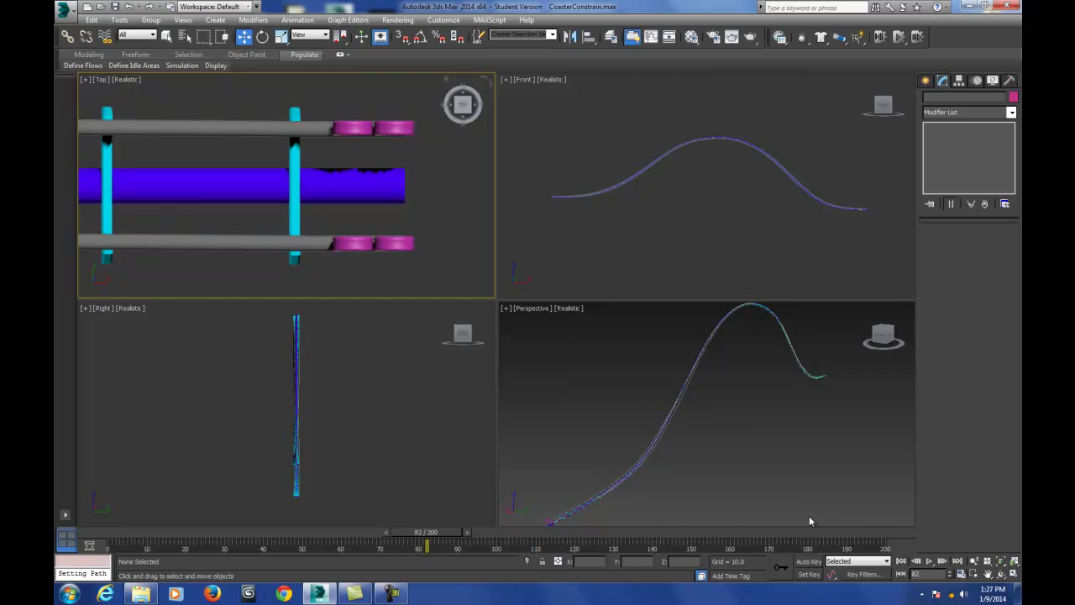
# Maximize the zoomed Perspective viewport and orbit and pan to frame the whole coaster curve
pyautogui.scroll(6, 708, 420)
pyautogui.scroll(4, 662, 391)
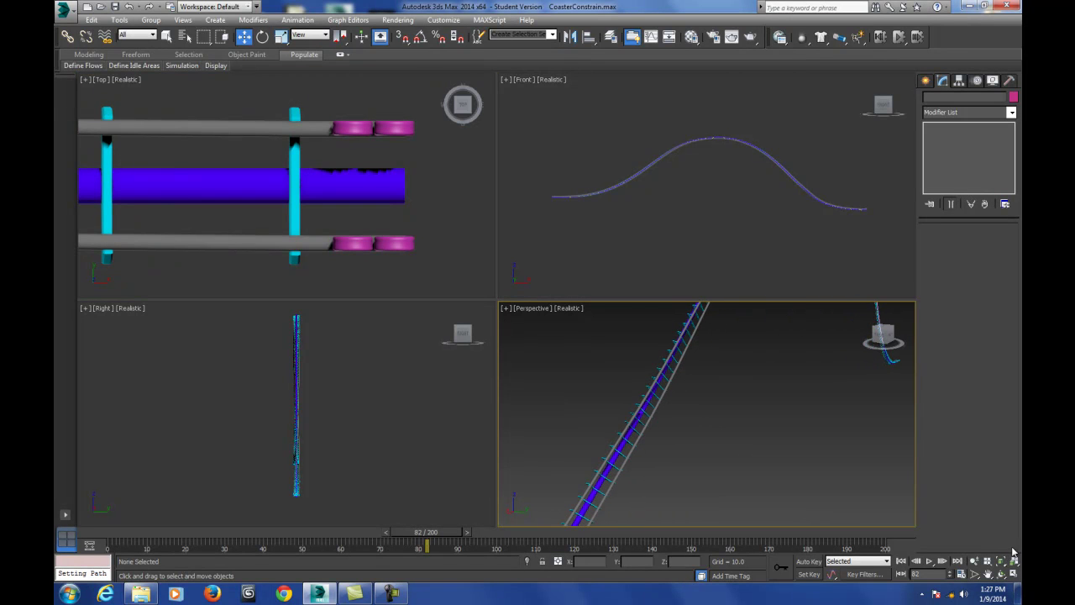
pyautogui.click(1014, 574)
pyautogui.keyDown('alt'); pyautogui.moveTo(288, 316); pyautogui.dragTo(365, 263, button='middle'); pyautogui.keyUp('alt')
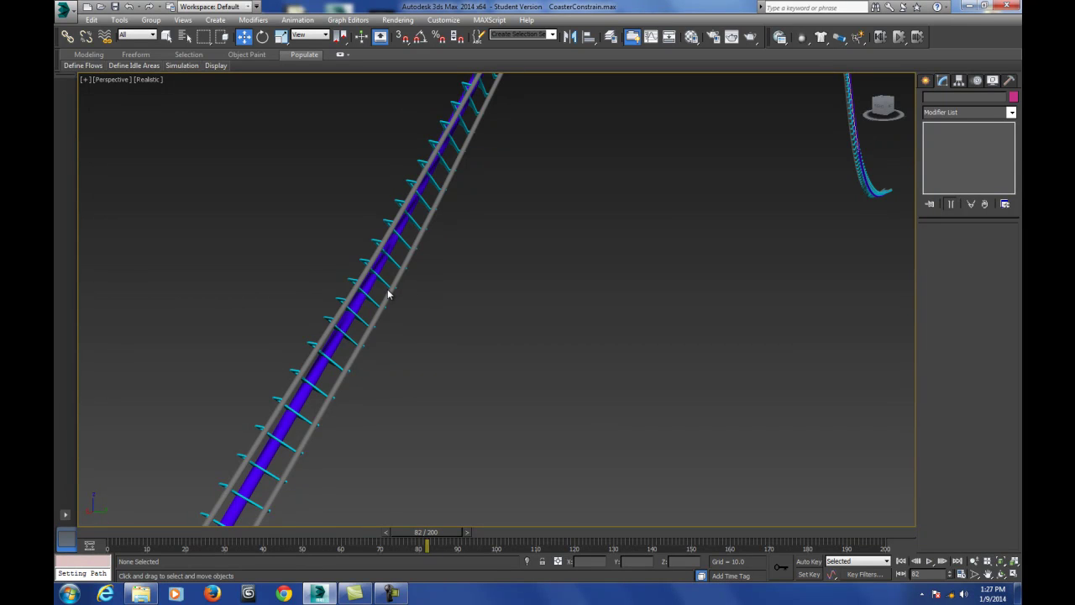
pyautogui.scroll(-4, 487, 262)
pyautogui.scroll(-5, 483, 257)
pyautogui.scroll(2, 534, 220)
pyautogui.moveTo(532, 216); pyautogui.dragTo(549, 269, button='middle')
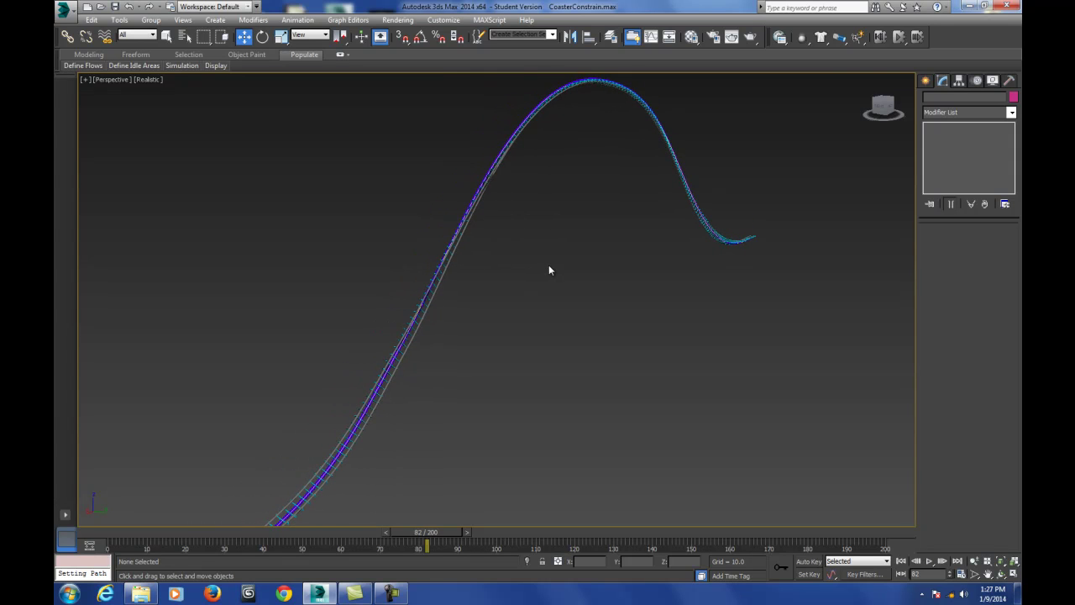
pyautogui.click(1001, 574)
pyautogui.moveTo(494, 398); pyautogui.dragTo(578, 269)
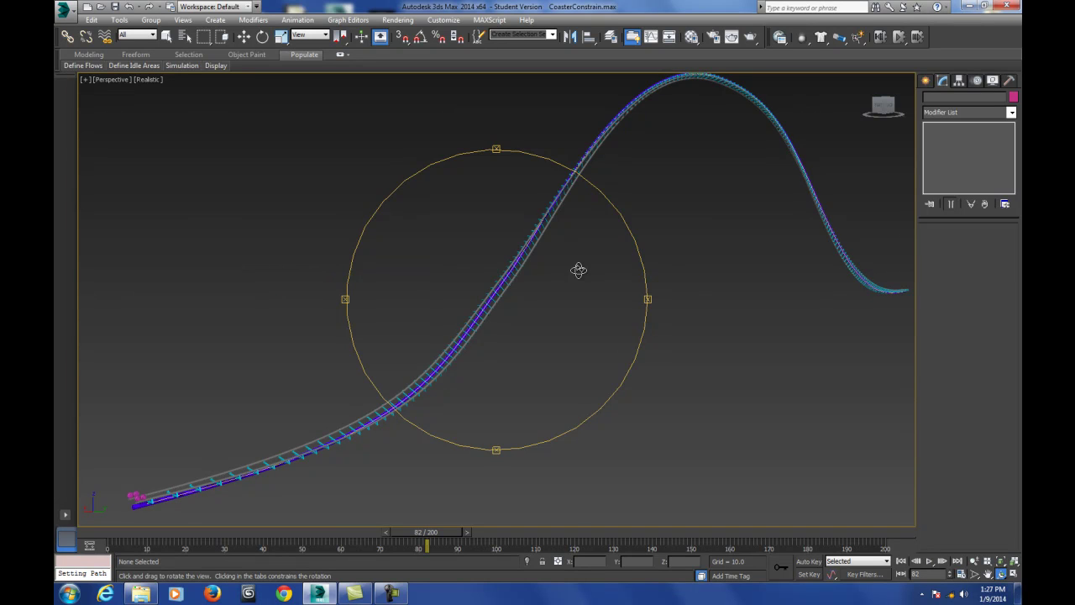
pyautogui.moveTo(708, 170); pyautogui.dragTo(607, 232)
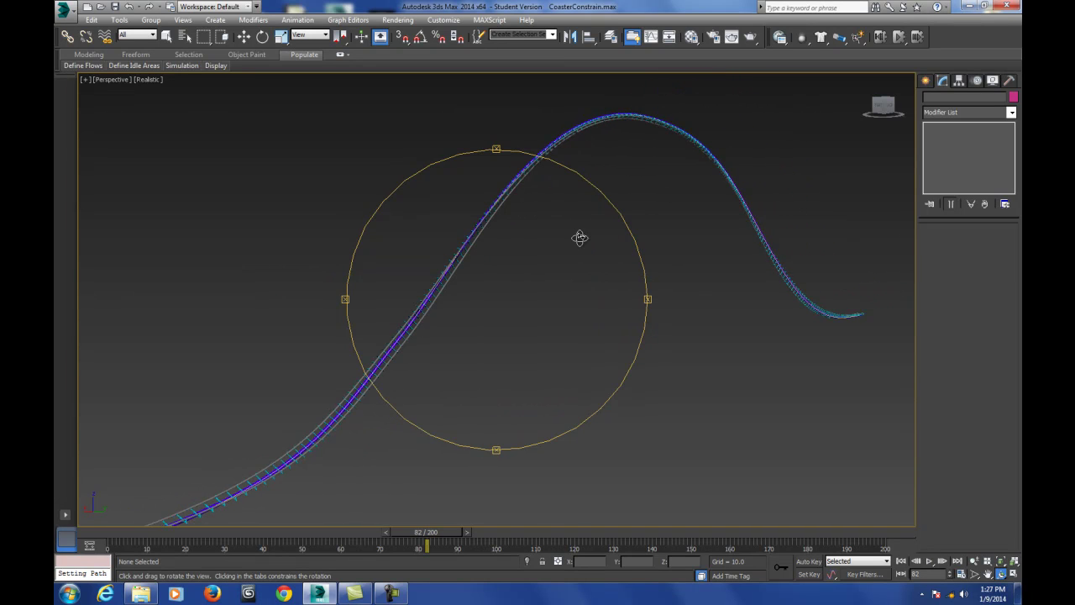
pyautogui.click(244, 37)
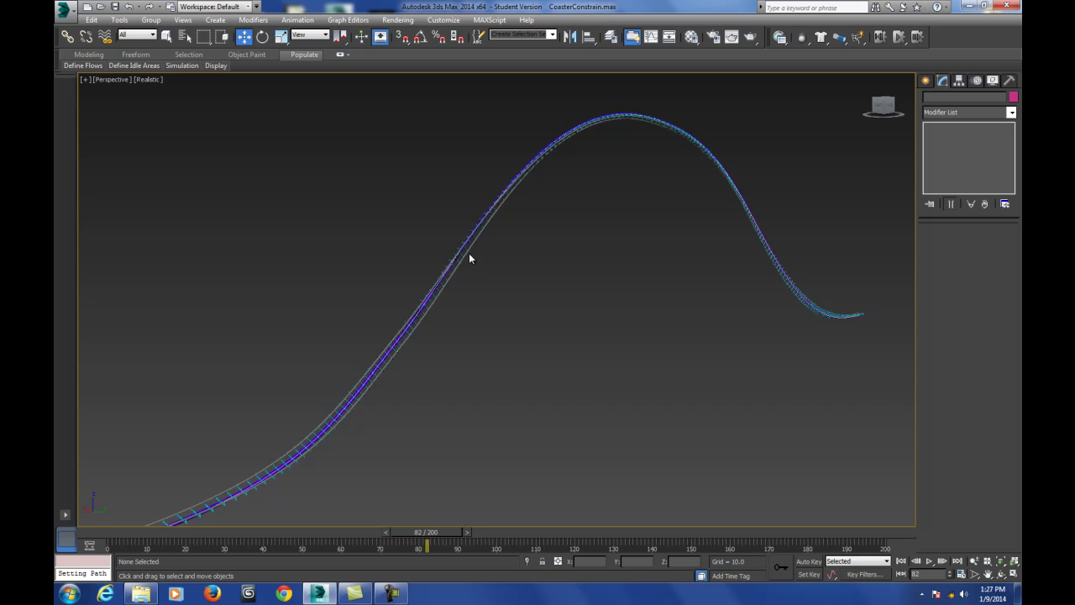
pyautogui.click(469, 254)
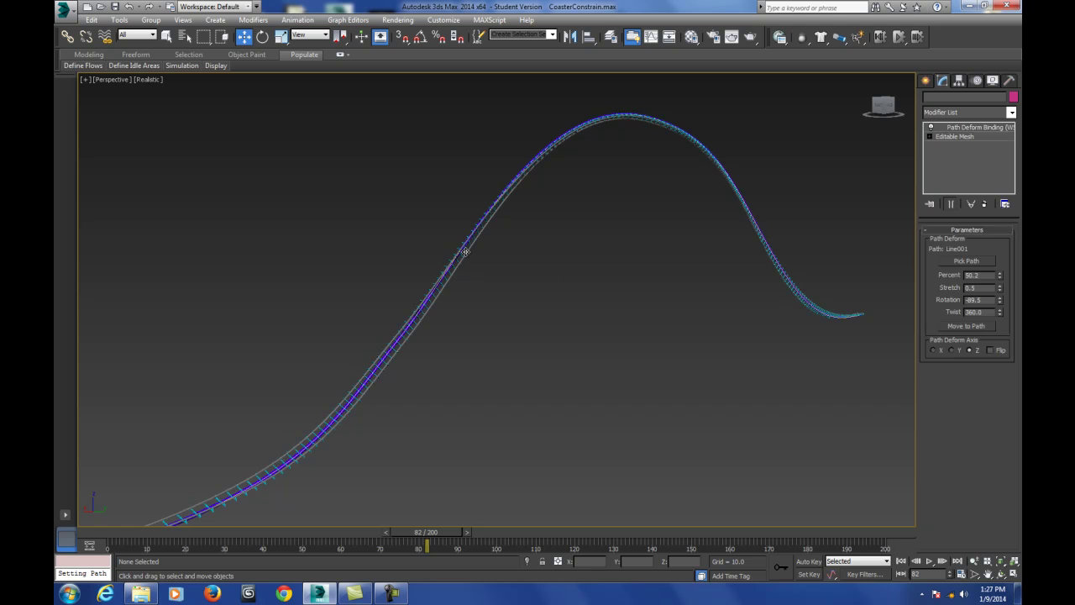
pyautogui.click(676, 131)
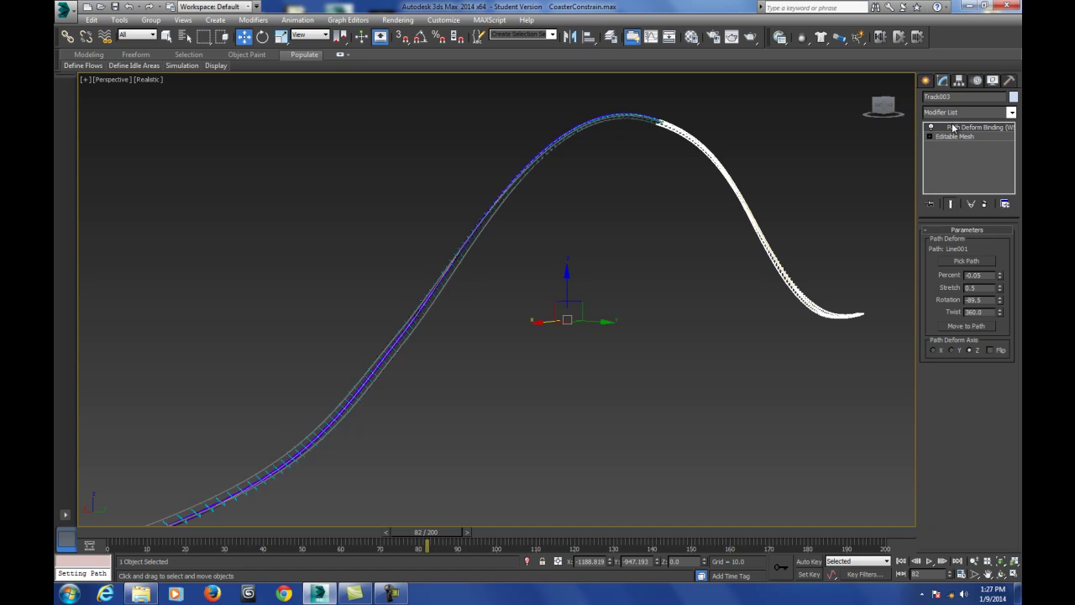
pyautogui.keyDown('ctrl'); pyautogui.click(563, 139); pyautogui.keyUp('ctrl')
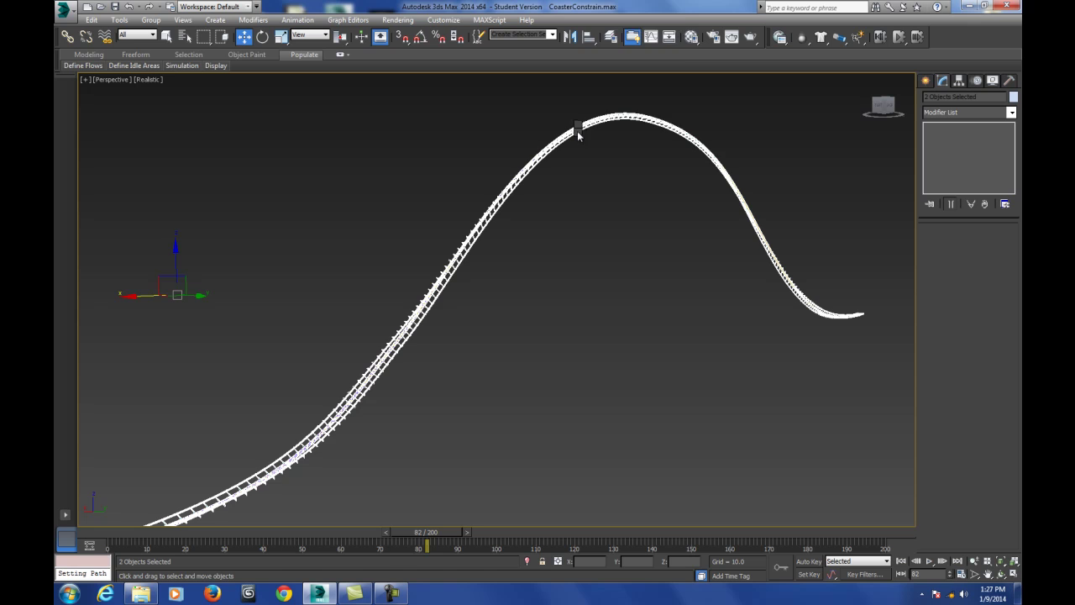
pyautogui.rightClick(577, 131)
pyautogui.click(598, 96)
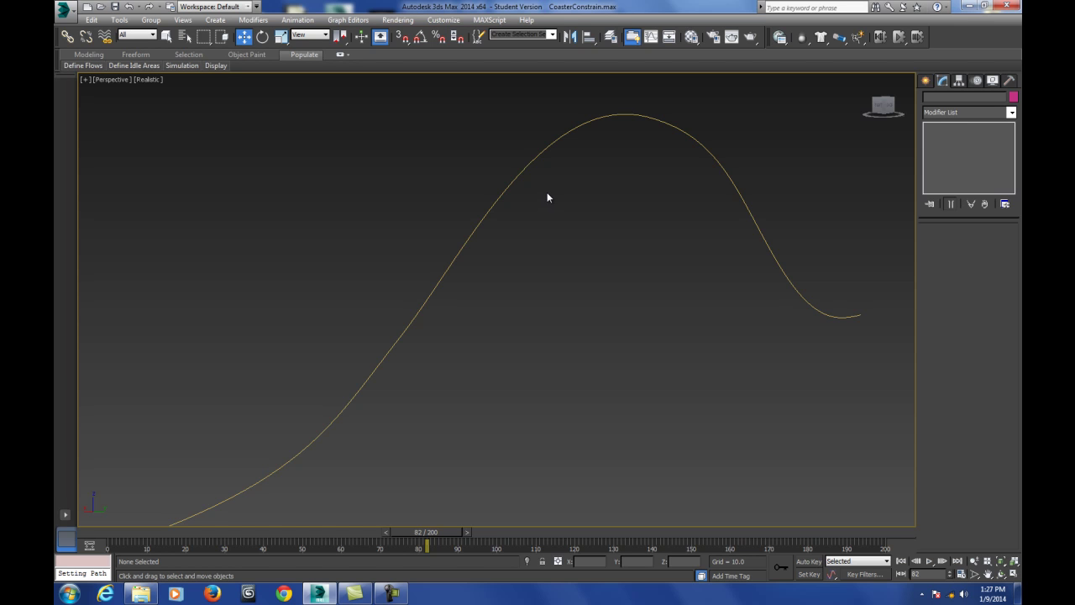
pyautogui.rightClick(553, 223)
pyautogui.click(576, 171)
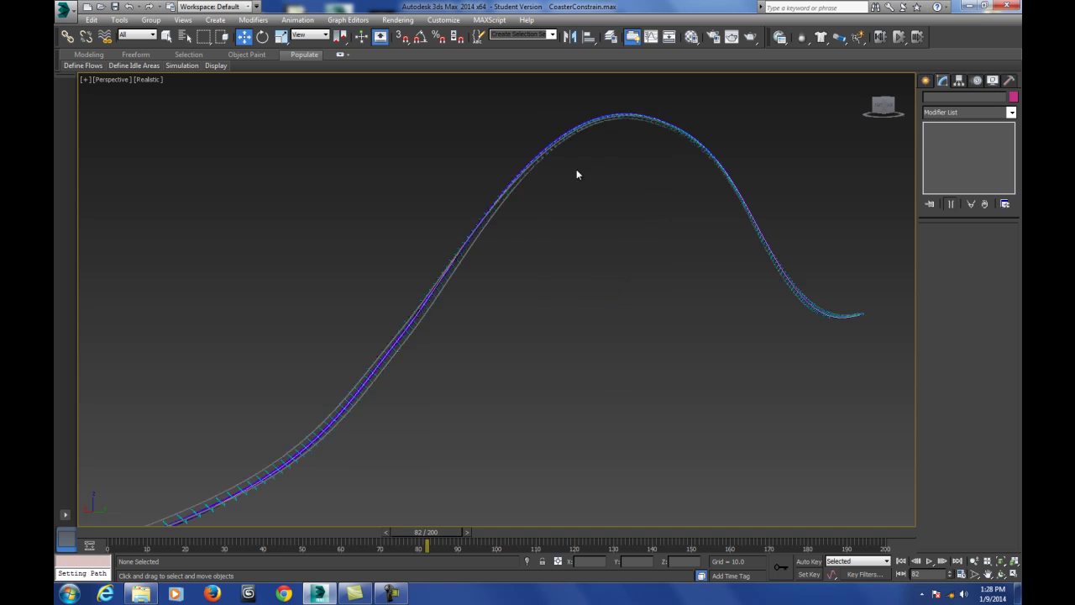
pyautogui.click(515, 185)
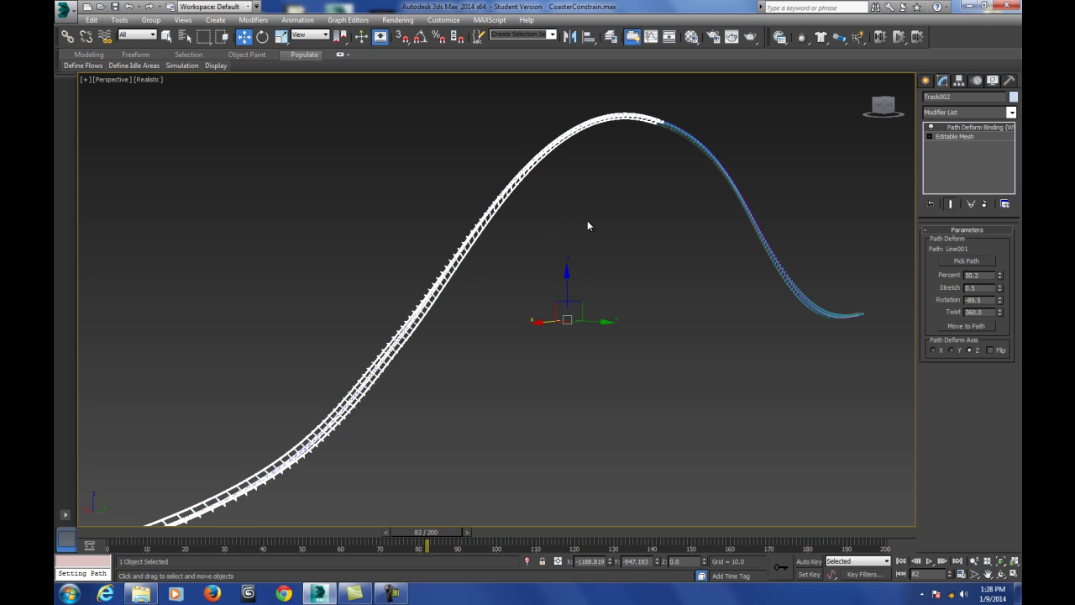
pyautogui.keyDown('alt'); pyautogui.moveTo(588, 227); pyautogui.dragTo(645, 179, button='middle'); pyautogui.keyUp('alt')
pyautogui.keyDown('alt'); pyautogui.moveTo(550, 235); pyautogui.dragTo(522, 192, button='middle'); pyautogui.keyUp('alt')
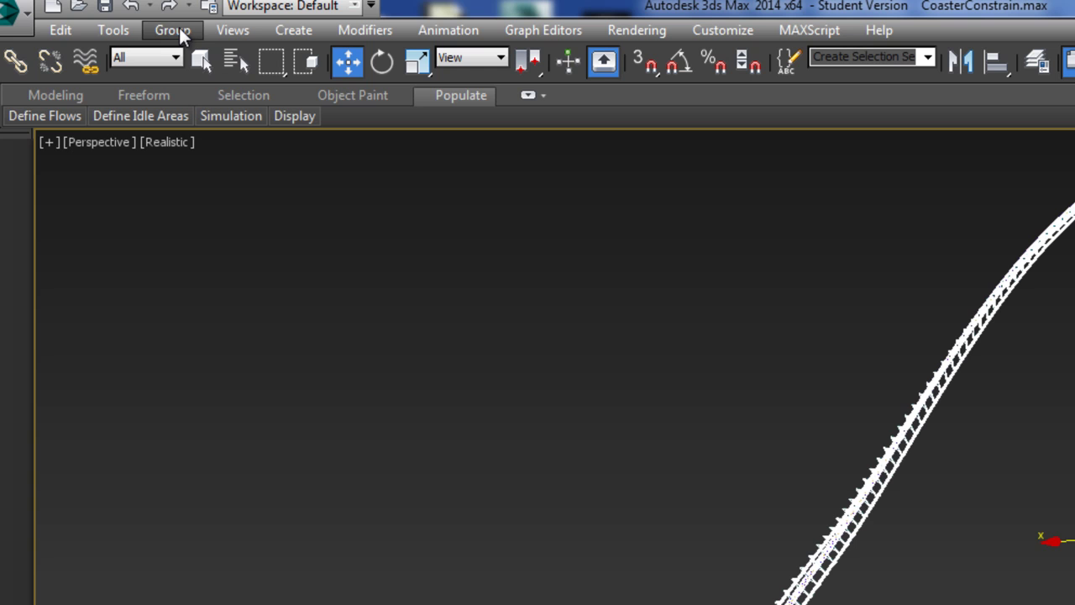
# Snapshot Track002 as a single-frame mesh copy and select the resulting Track004
pyautogui.click(115, 30)
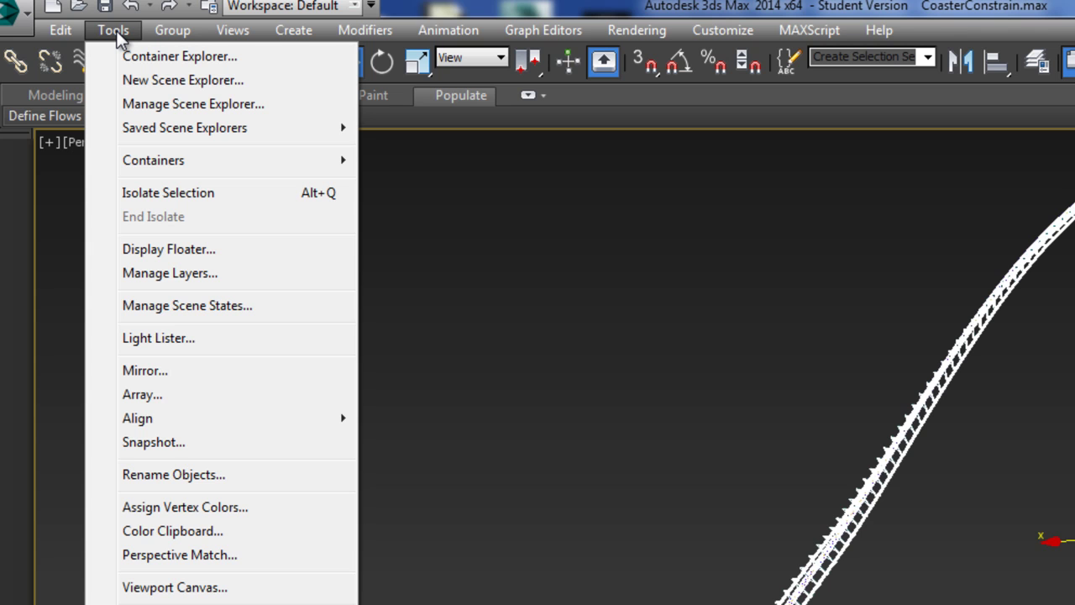
pyautogui.click(166, 442)
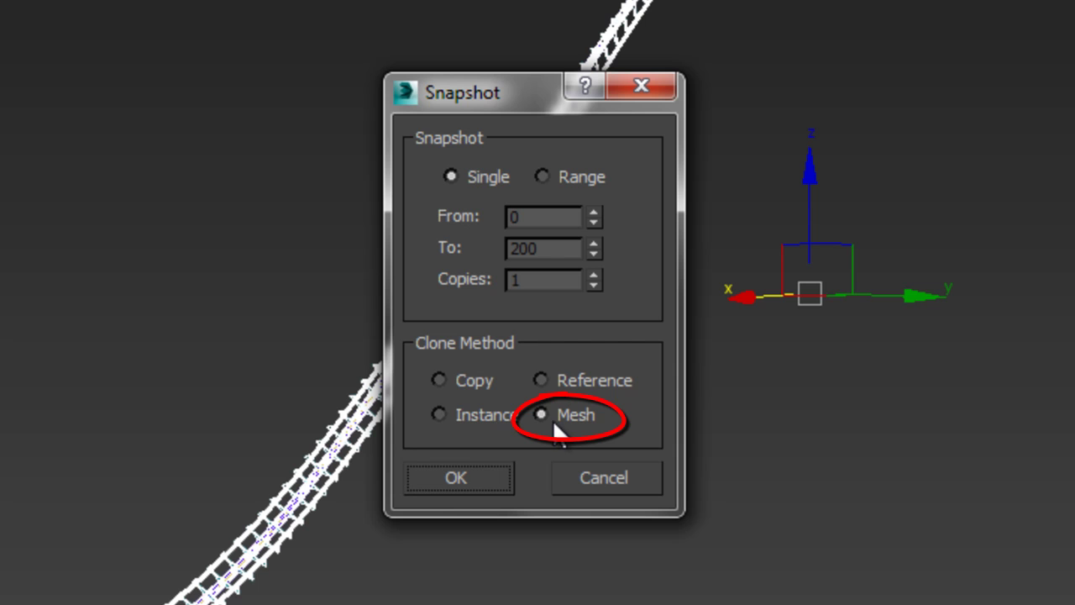
pyautogui.click(496, 477)
pyautogui.click(583, 166)
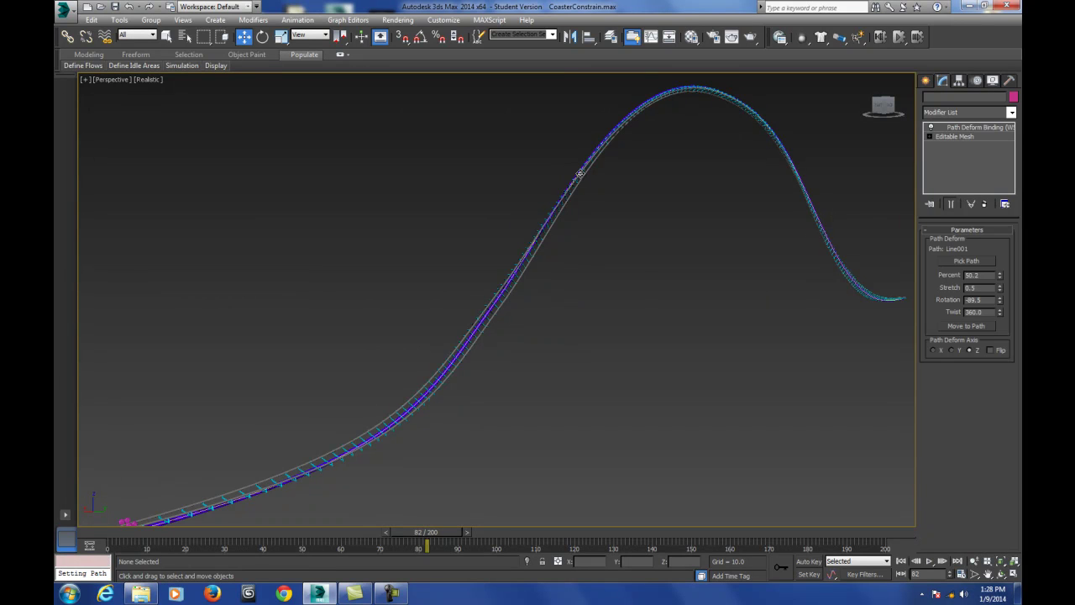
pyautogui.click(584, 178)
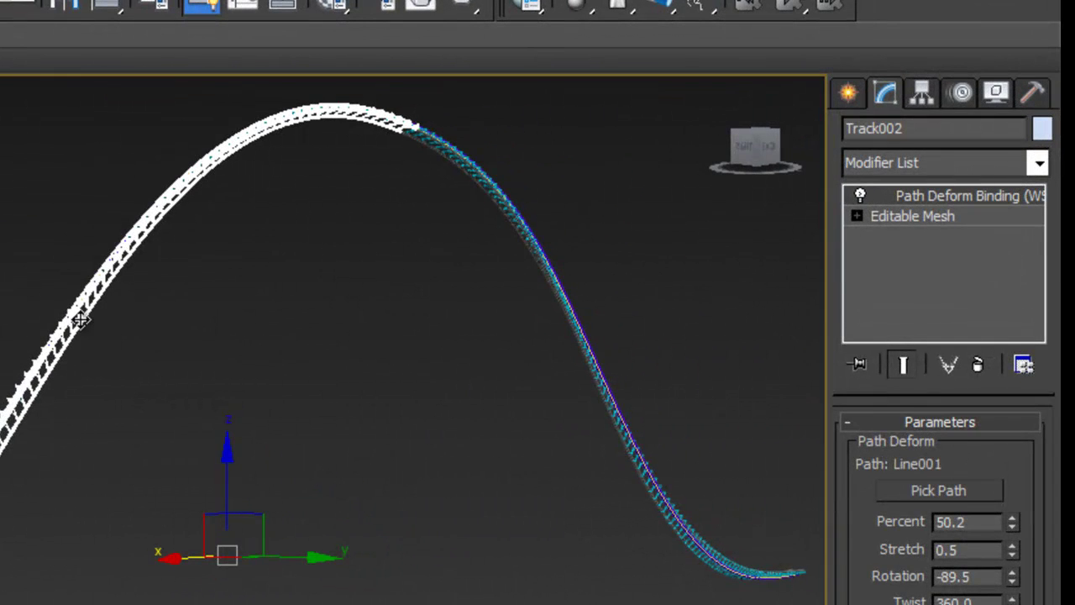
pyautogui.click(572, 190)
pyautogui.click(80, 328)
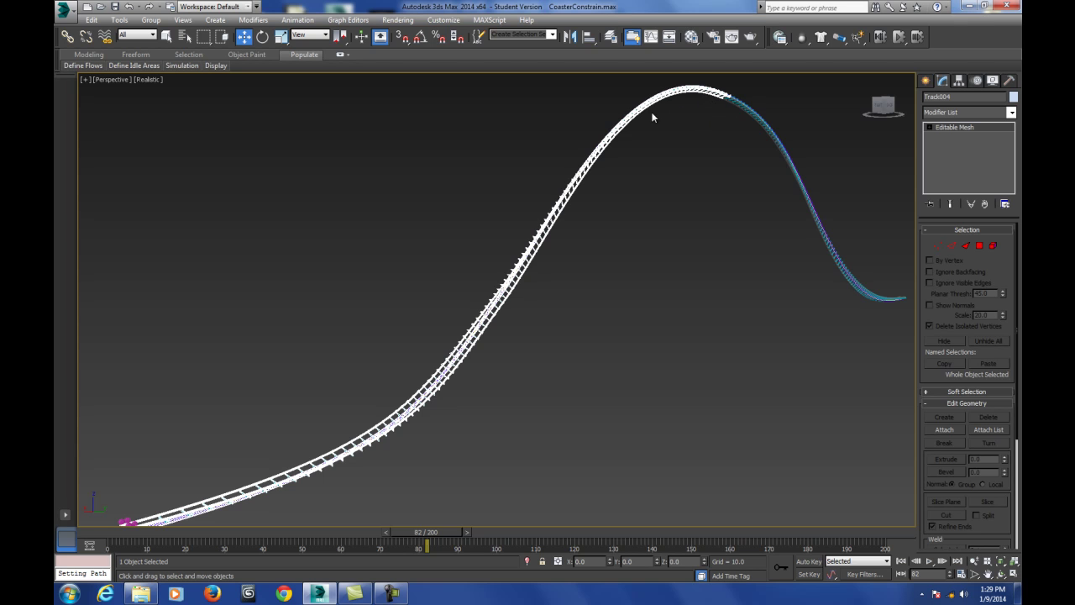
# Make a mesh snapshot of the right-hand track piece Track003
pyautogui.click(740, 103)
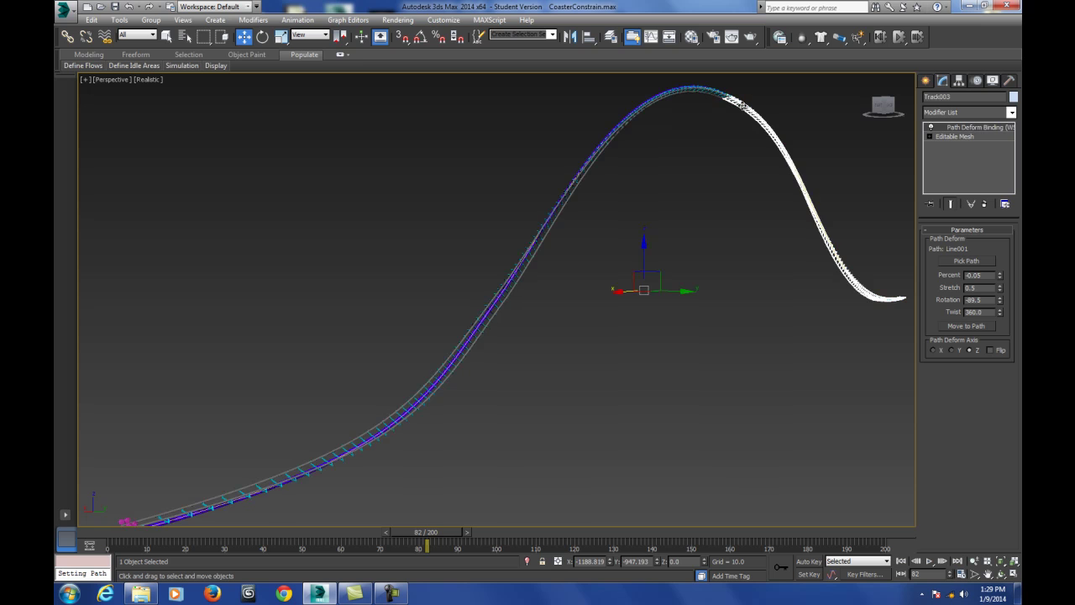
pyautogui.click(120, 19)
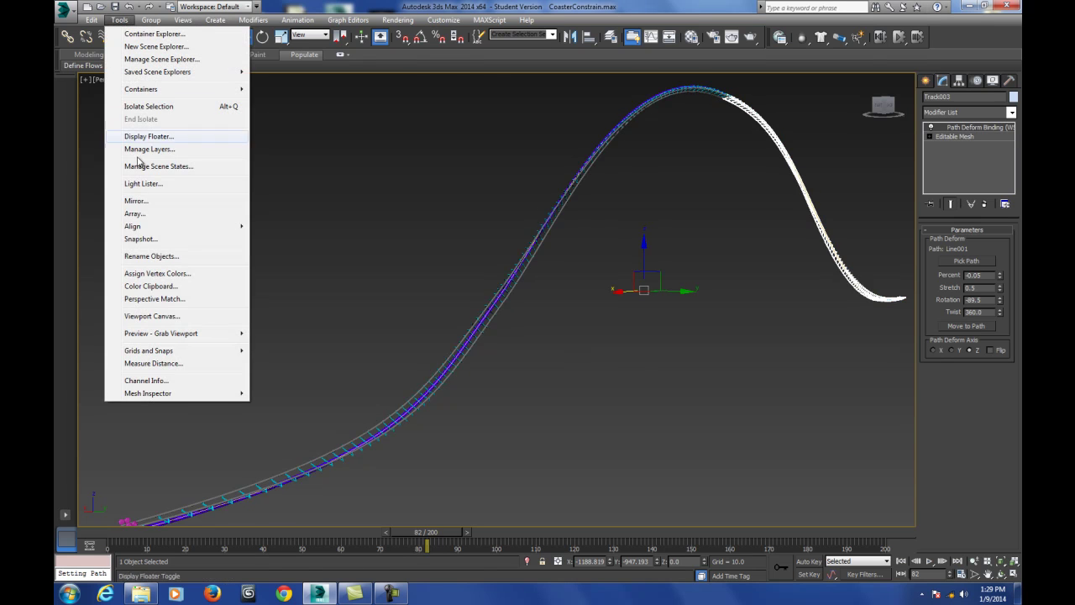
pyautogui.click(140, 239)
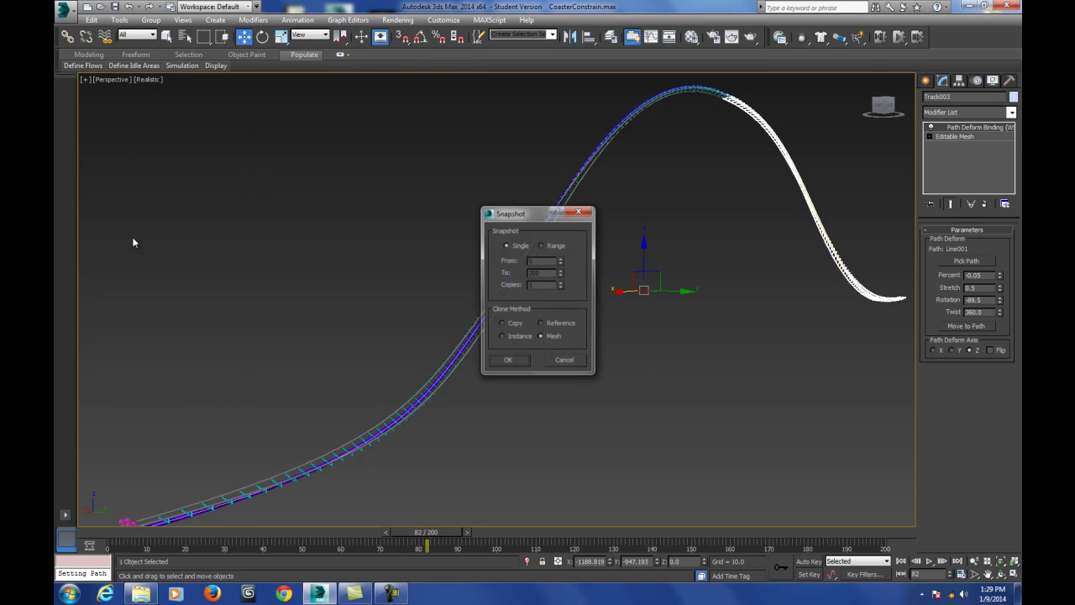
pyautogui.click(516, 362)
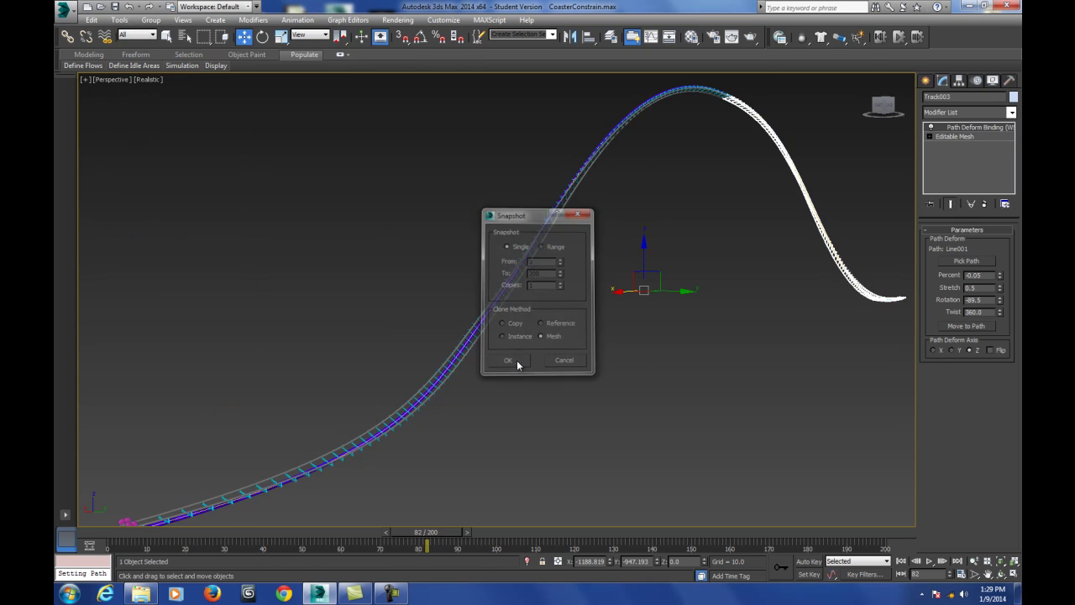
# Hide the original track pieces Track003 and Track002
pyautogui.click(738, 101)
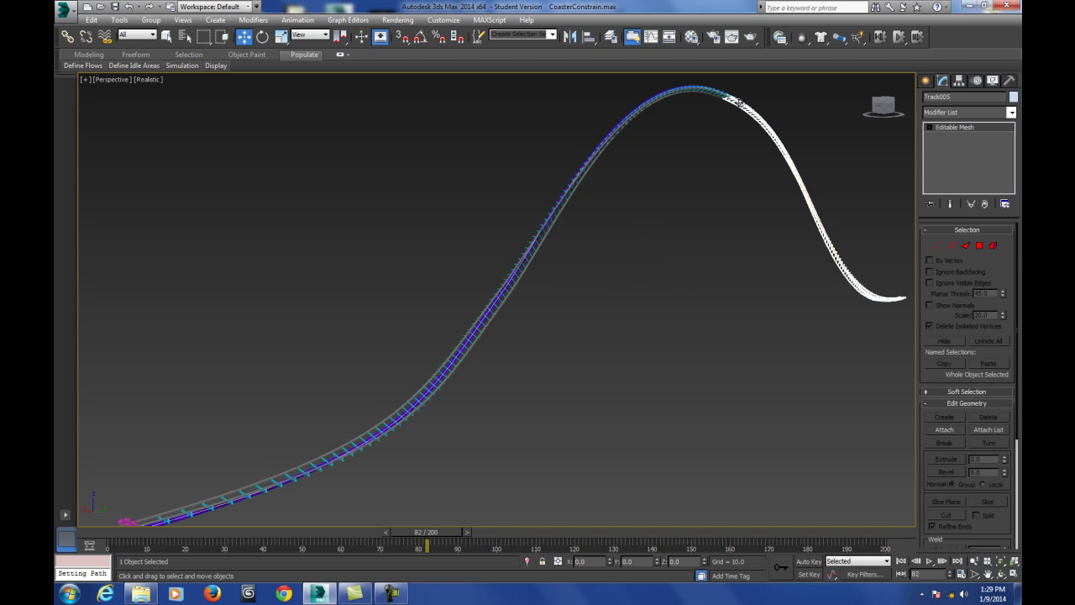
pyautogui.click(737, 100)
pyautogui.click(738, 100)
pyautogui.click(737, 101)
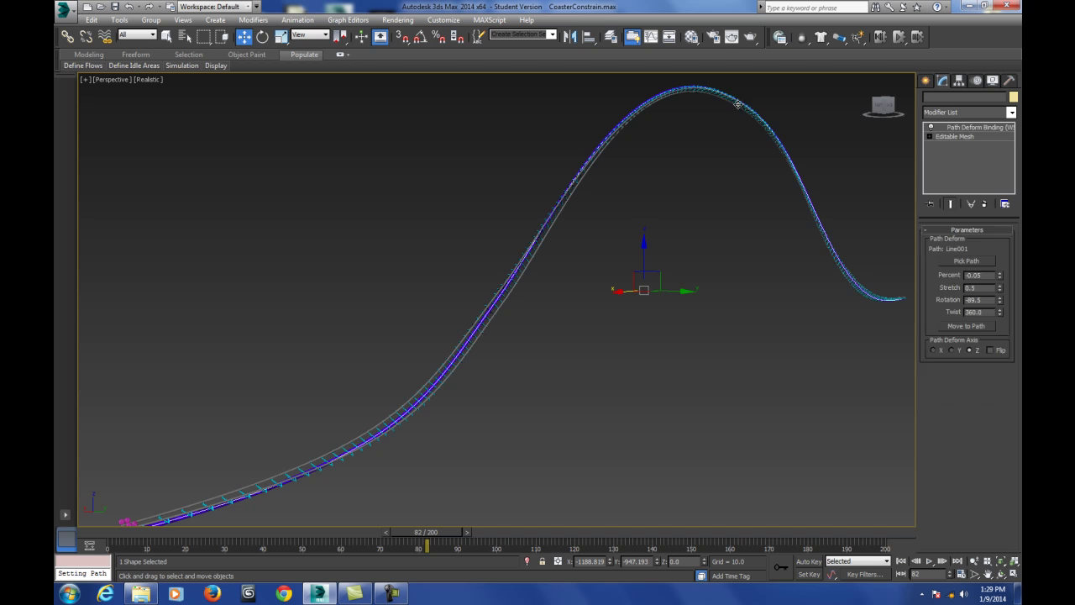
pyautogui.rightClick(739, 108)
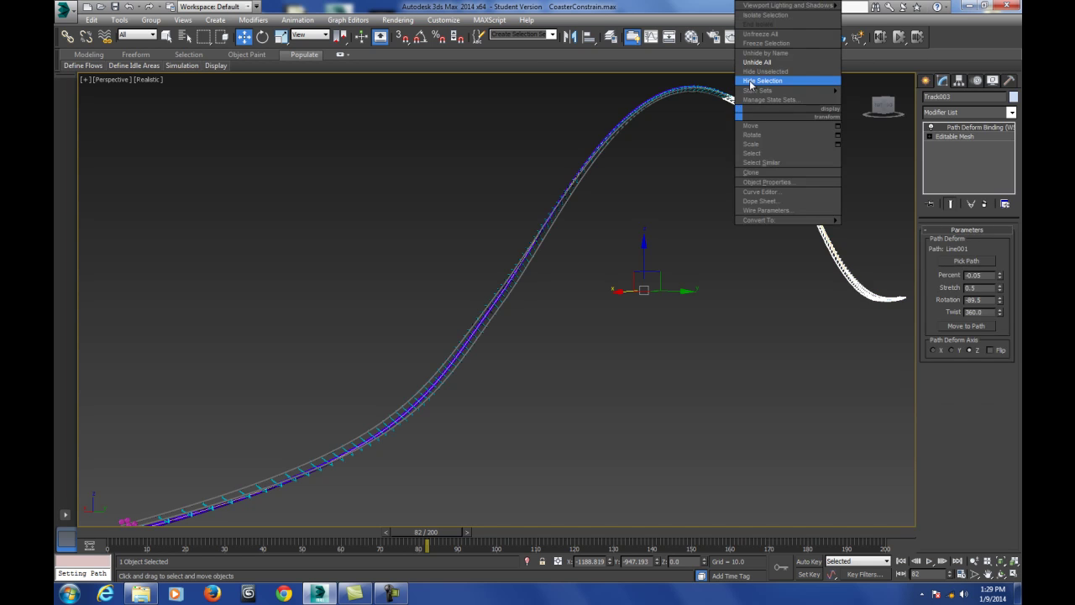
pyautogui.click(750, 81)
pyautogui.click(667, 92)
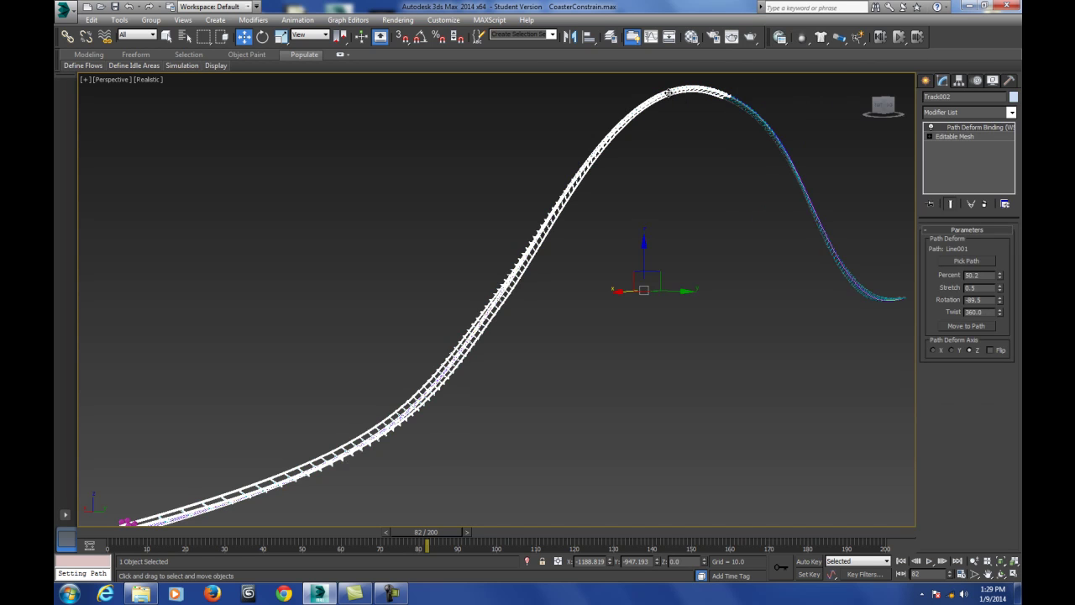
pyautogui.rightClick(667, 92)
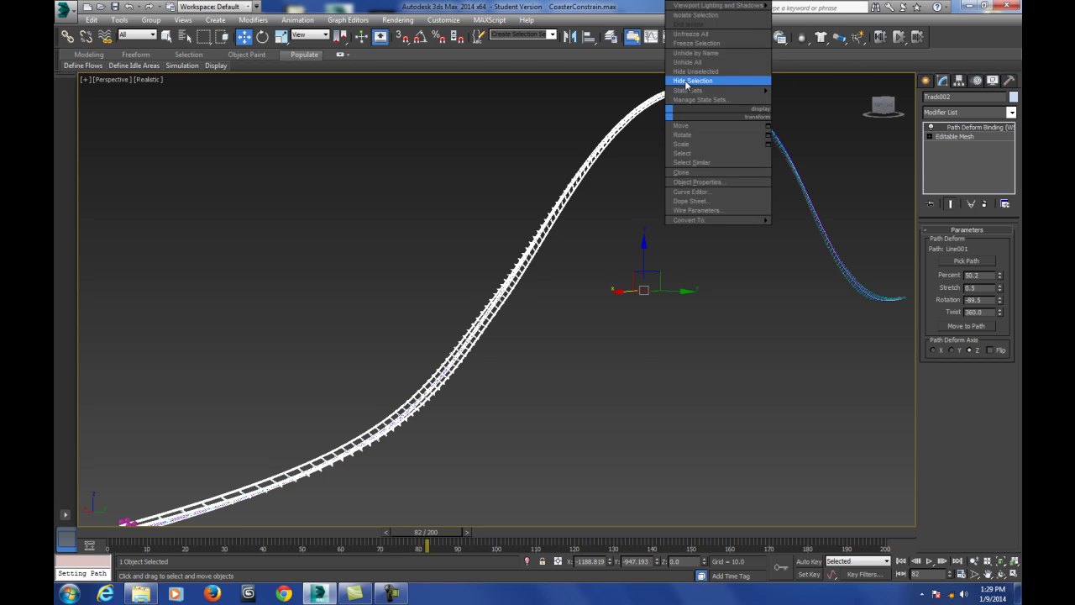
pyautogui.click(684, 66)
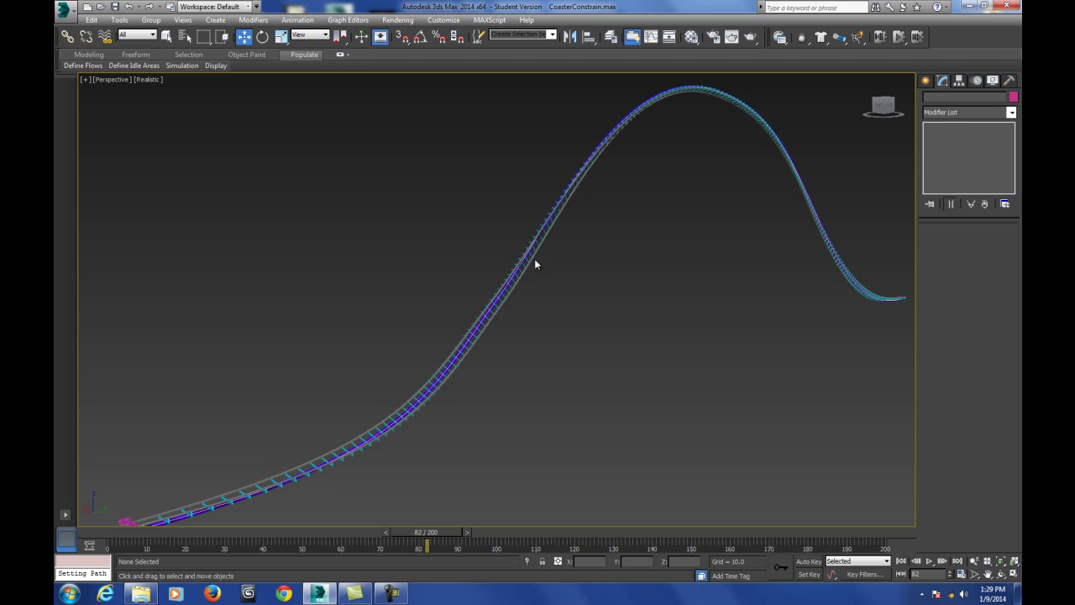
# Attach the blue track piece into the Track004 mesh and deselect it
pyautogui.click(593, 160)
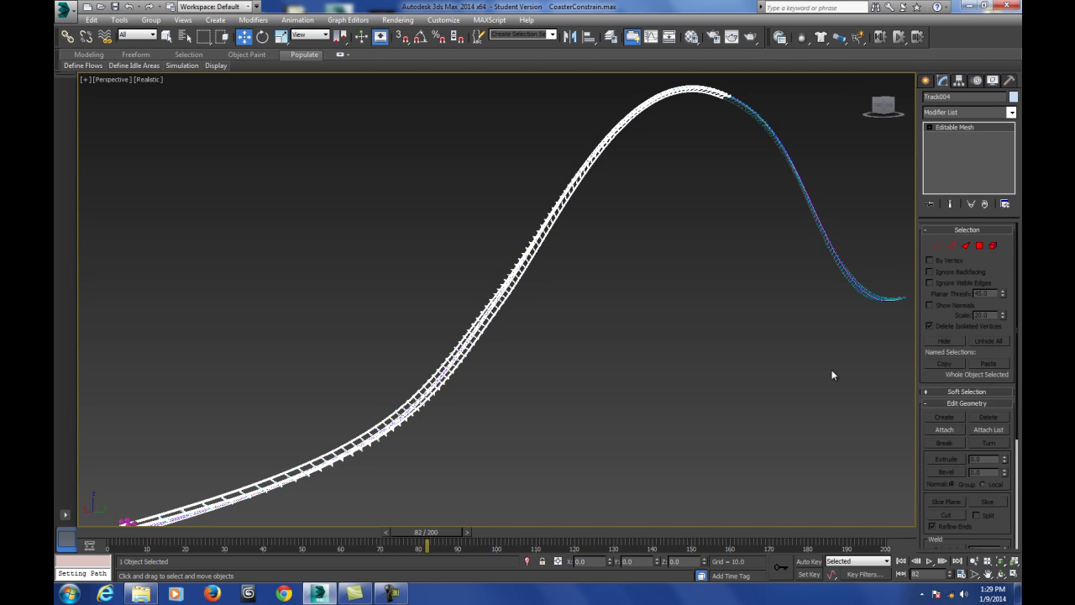
pyautogui.click(947, 430)
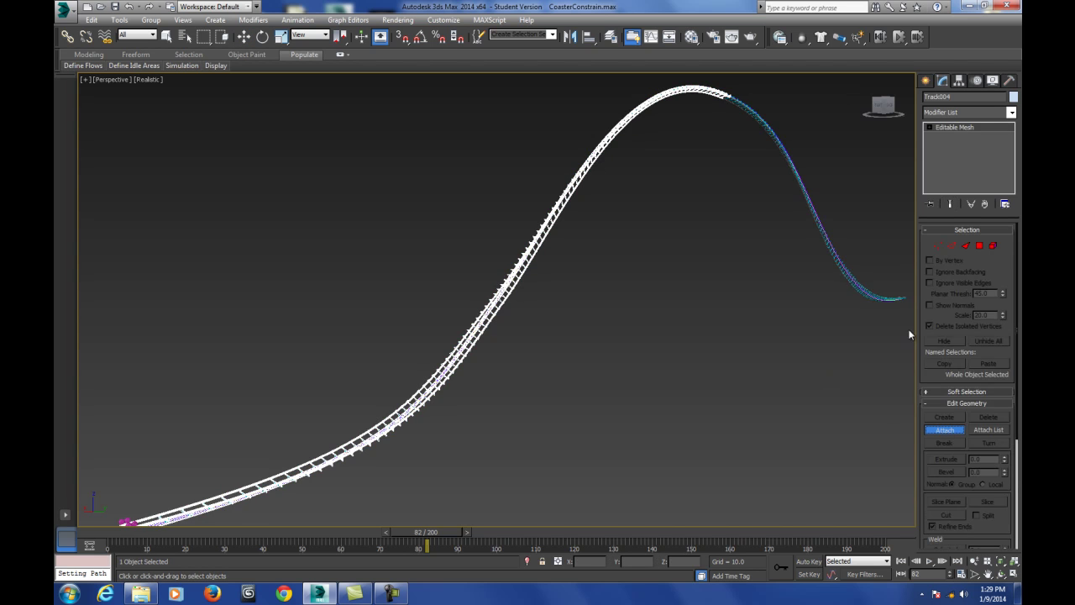
pyautogui.click(874, 295)
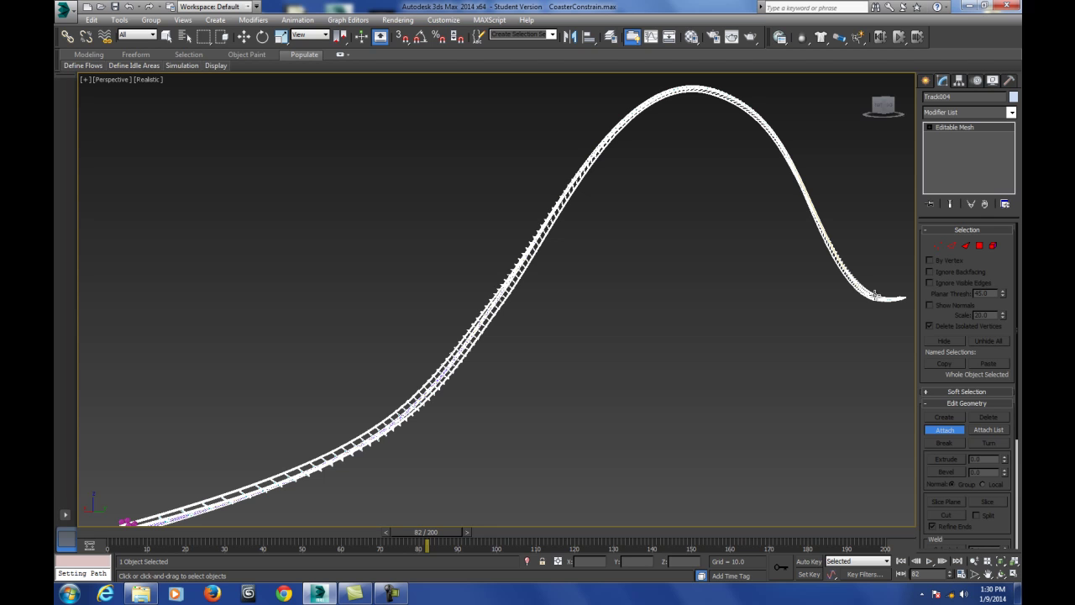
pyautogui.press('w')
pyautogui.click(610, 282)
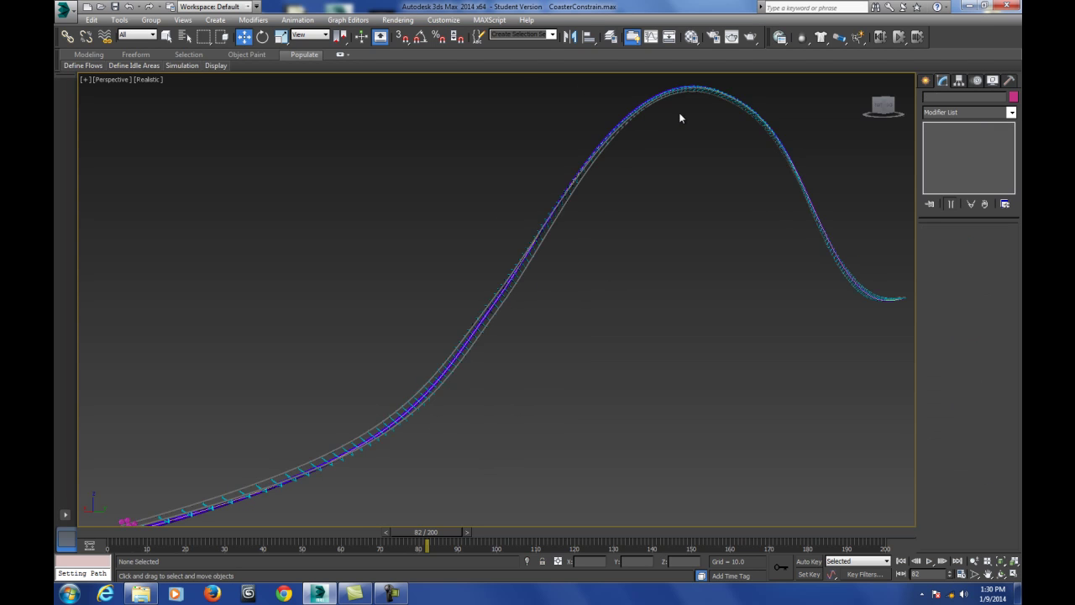
# Raise the Line001 path's interpolation Steps from 30 to 60
pyautogui.click(483, 322)
pyautogui.click(483, 322)
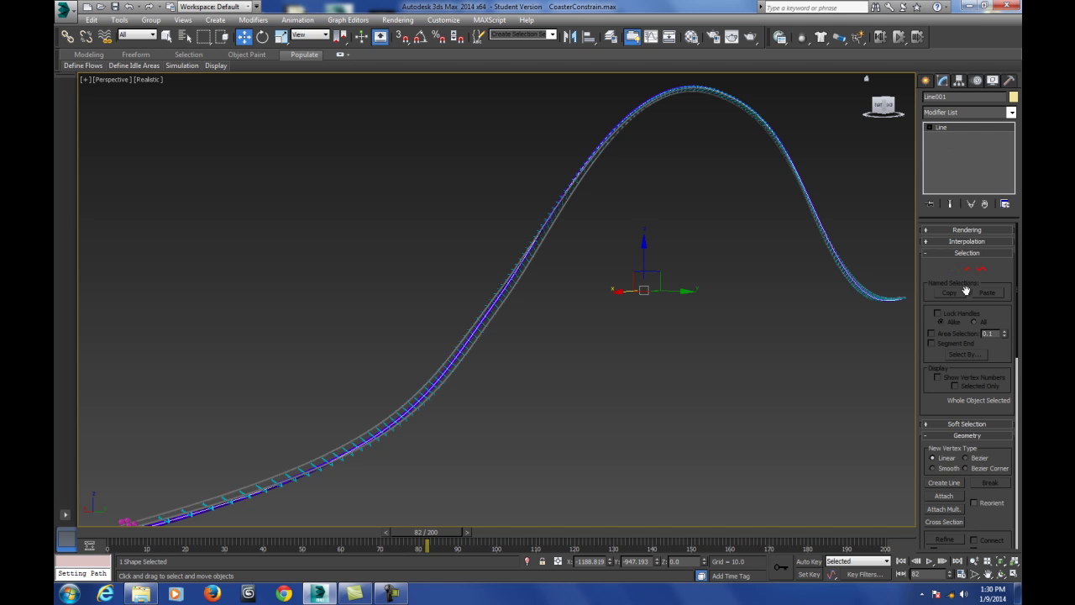
pyautogui.click(927, 242)
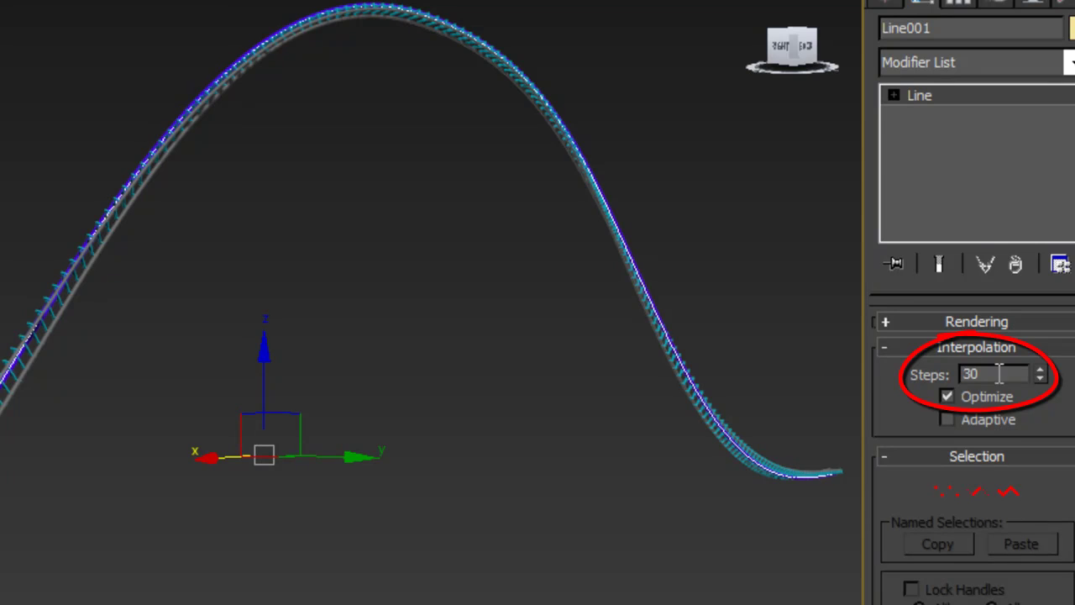
pyautogui.doubleClick(999, 373)
pyautogui.write('60')
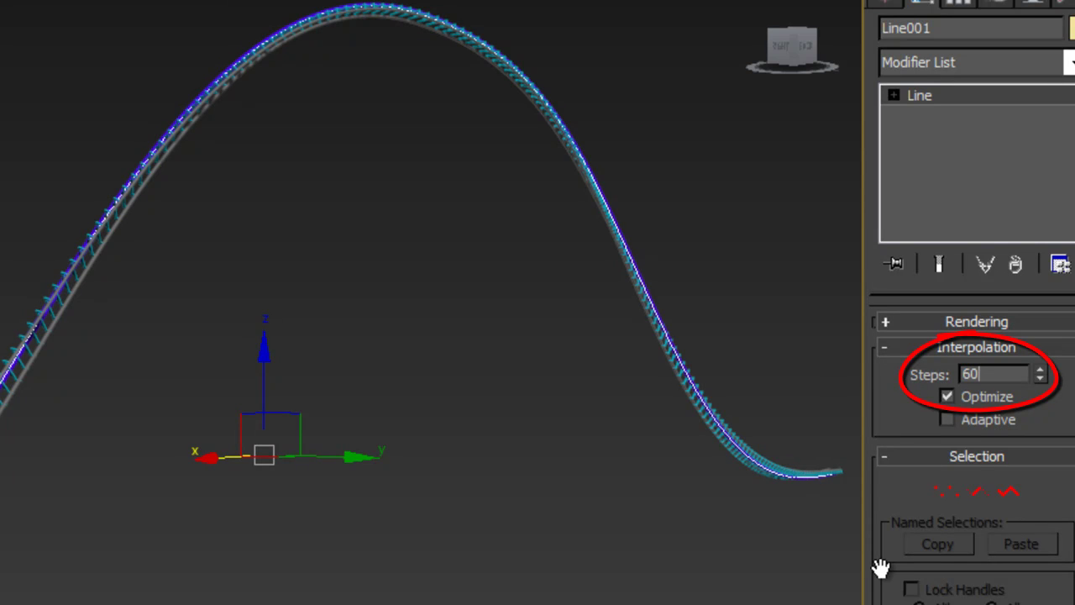
pyautogui.press('Return')
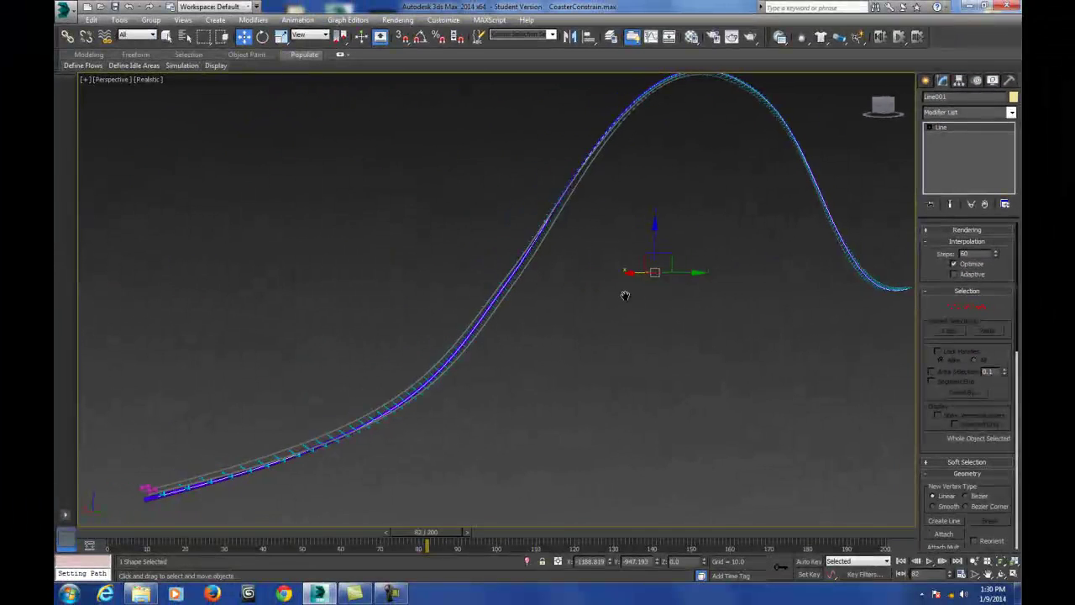
pyautogui.moveTo(552, 325); pyautogui.dragTo(584, 337, button='middle')
pyautogui.moveTo(266, 453); pyautogui.dragTo(557, 278, button='middle')
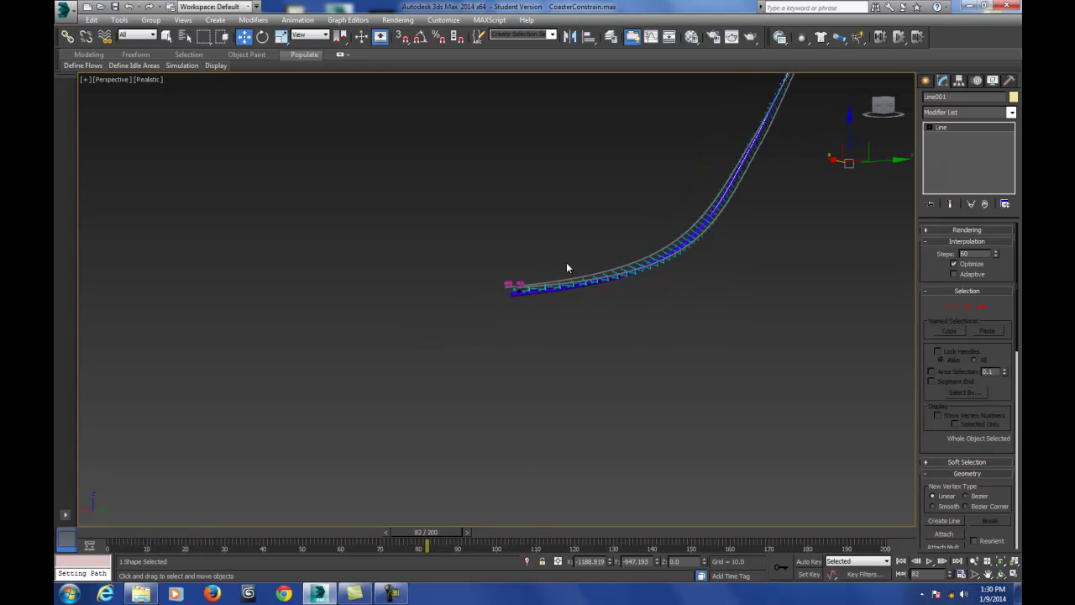
# Zoom onto the pink cart on the rails and select its Wheels_001 mesh
pyautogui.scroll(5, 557, 278)
pyautogui.scroll(4, 439, 294)
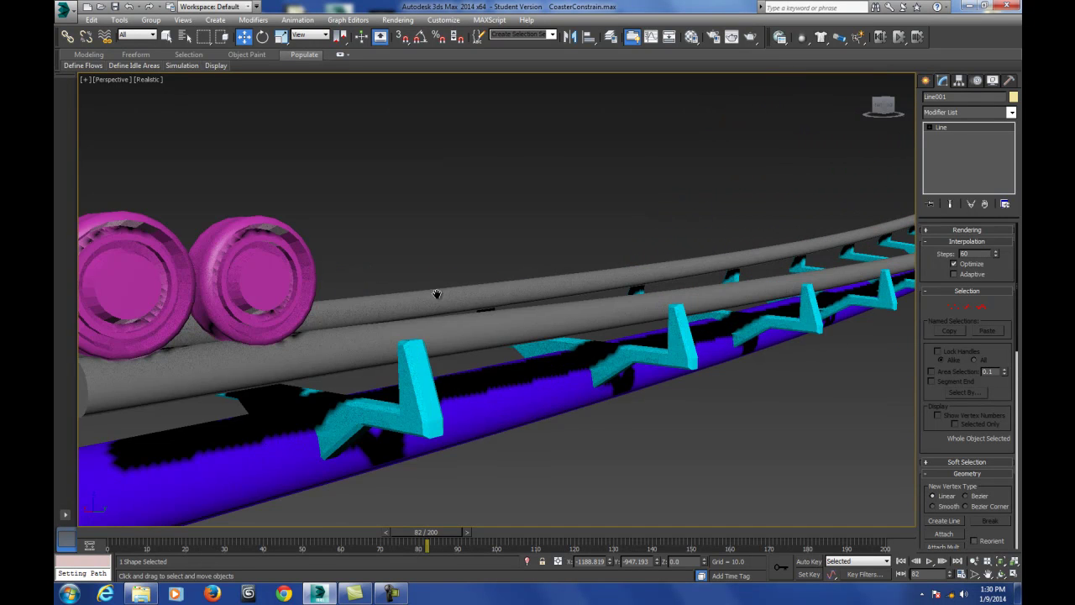
pyautogui.moveTo(439, 295); pyautogui.dragTo(525, 292, button='middle')
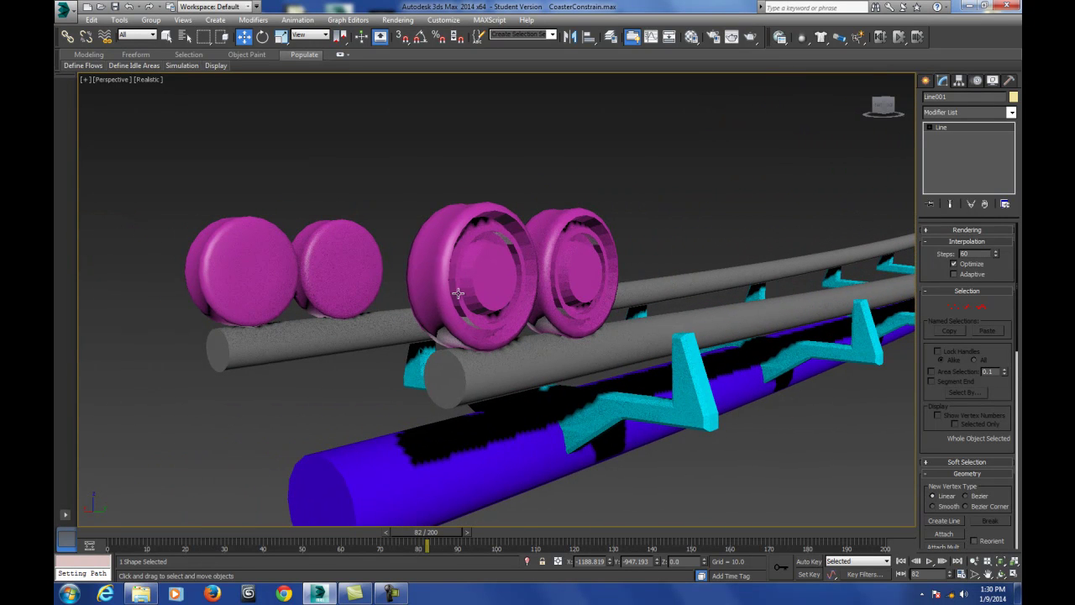
pyautogui.click(447, 240)
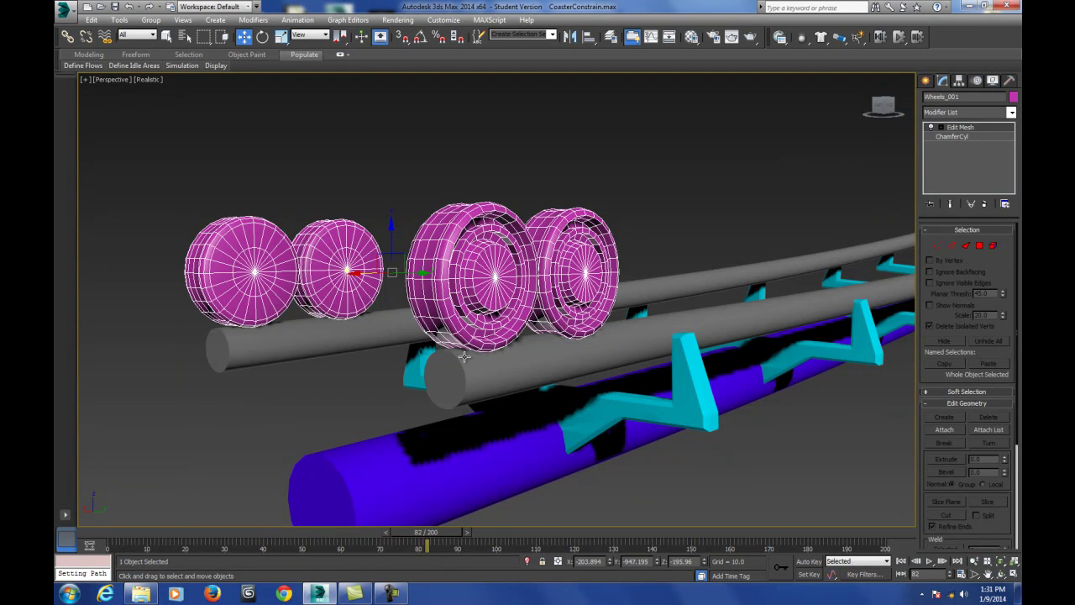
pyautogui.moveTo(511, 360); pyautogui.dragTo(506, 338, button='middle')
pyautogui.hotkey('shift', 'z')
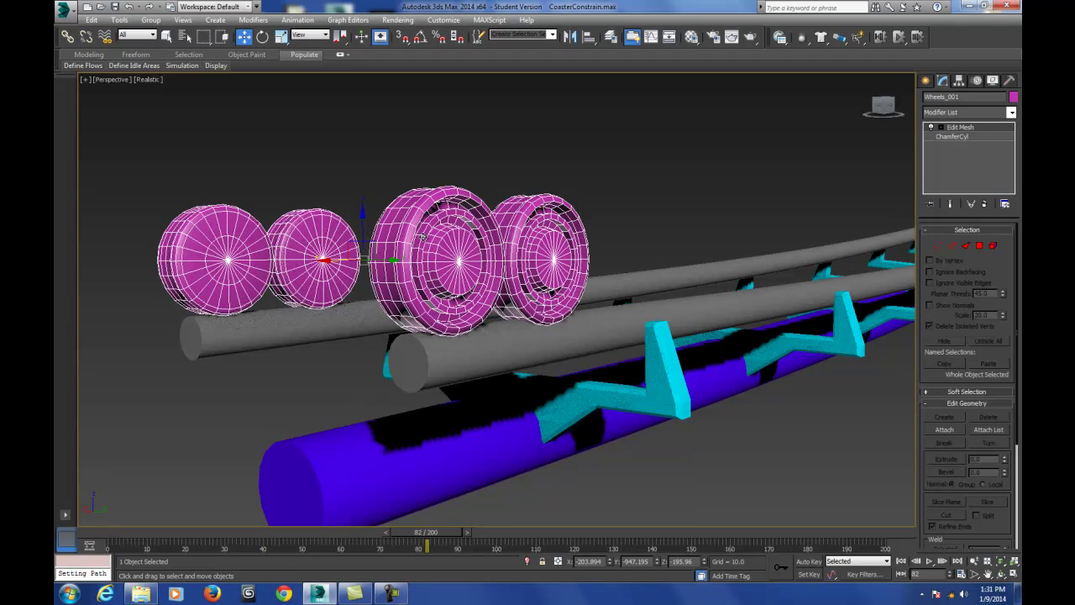
pyautogui.click(375, 172)
pyautogui.click(398, 247)
# Restore the four-viewport layout and draw a Dummy helper box in the Top view
pyautogui.click(1013, 575)
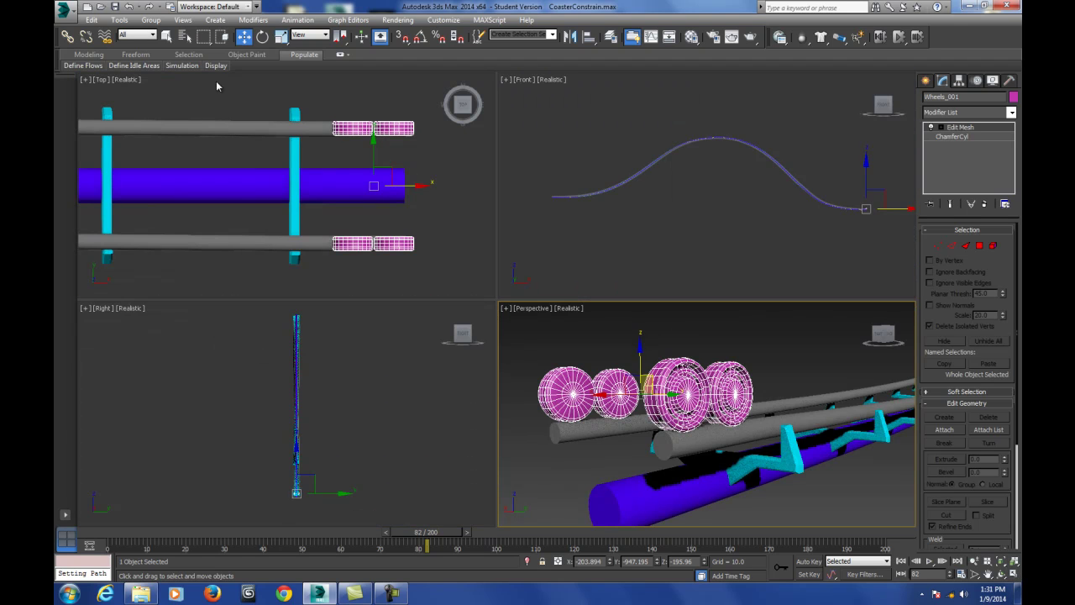
pyautogui.scroll(6, 336, 173)
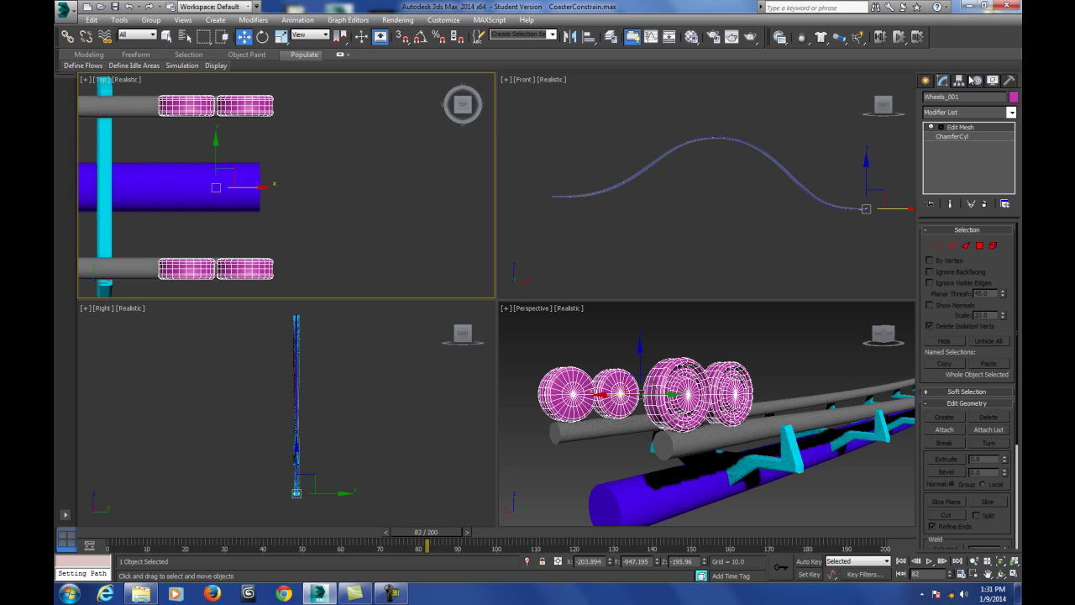
pyautogui.click(926, 80)
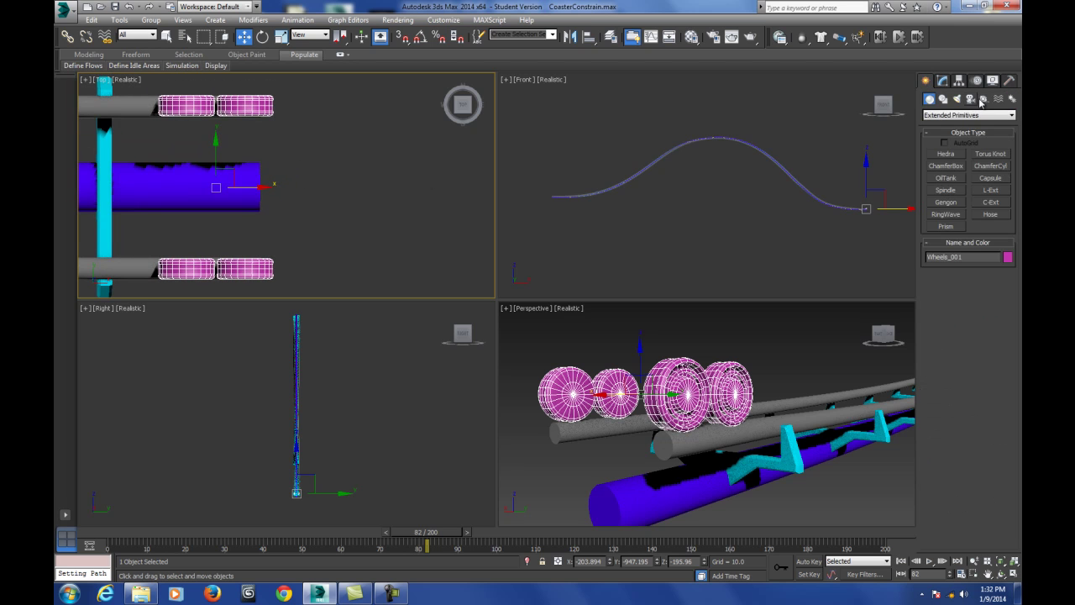
pyautogui.click(985, 100)
pyautogui.click(946, 154)
pyautogui.moveTo(291, 182); pyautogui.dragTo(278, 230)
pyautogui.press('w')
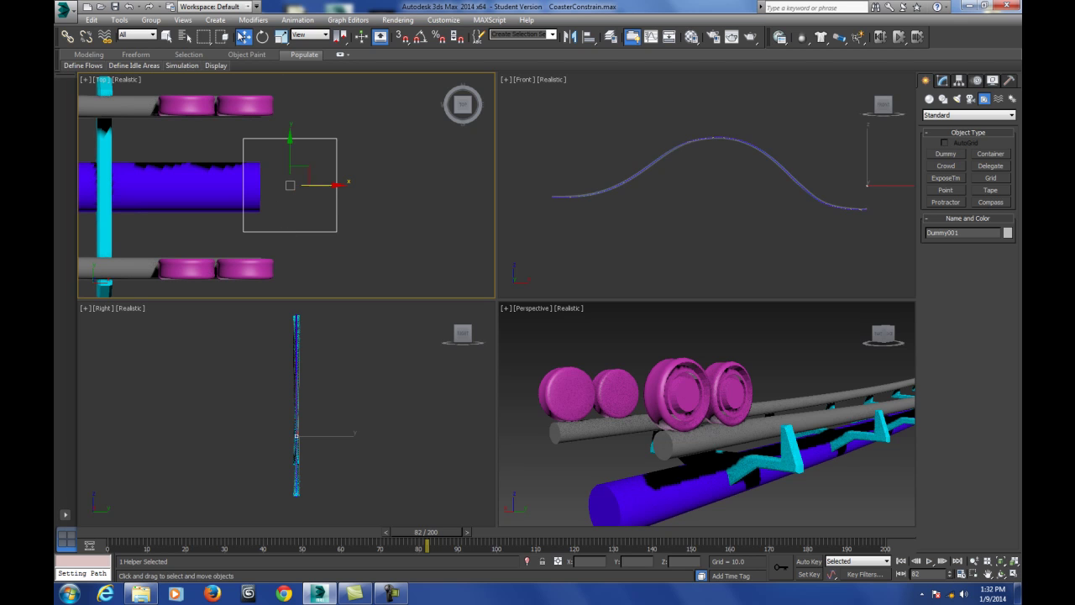
# At frame 0, move Dummy001 down to the path curve's end in the Front view
pyautogui.rightClick(694, 170)
pyautogui.press('z')
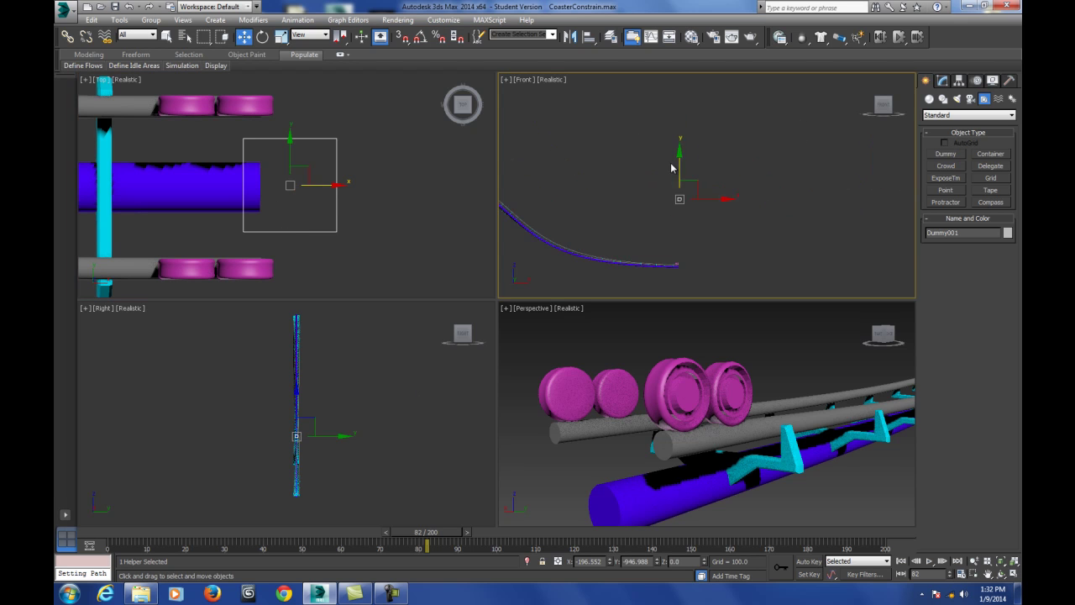
pyautogui.scroll(4, 728, 182)
pyautogui.scroll(-2, 727, 183)
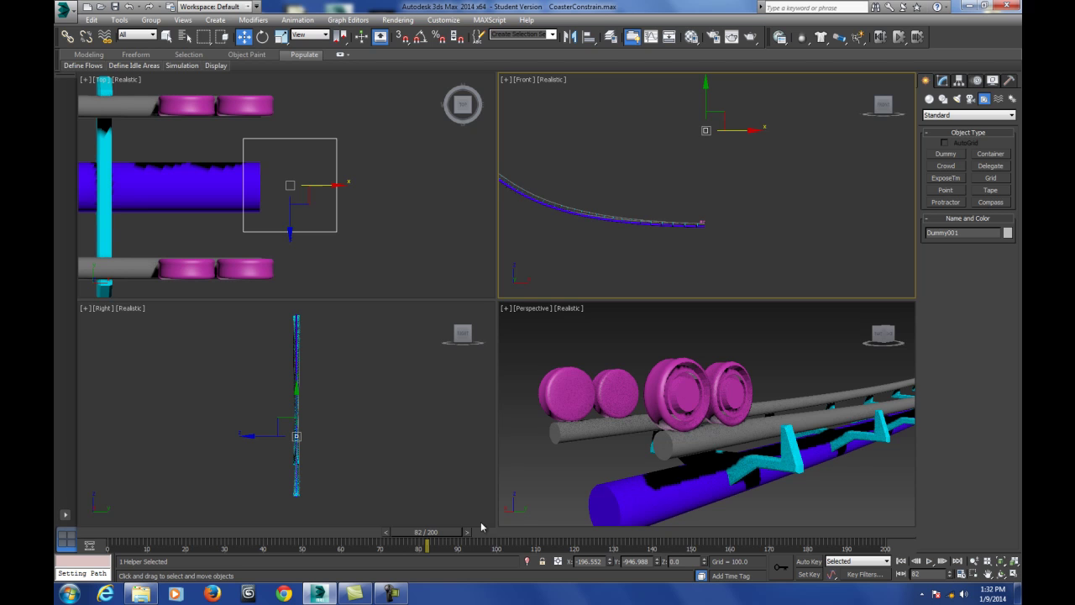
pyautogui.moveTo(448, 536); pyautogui.dragTo(94, 529)
pyautogui.moveTo(695, 85); pyautogui.dragTo(691, 182)
pyautogui.scroll(6, 706, 236)
pyautogui.moveTo(683, 205); pyautogui.dragTo(685, 183, button='middle')
pyautogui.scroll(2, 676, 172)
pyautogui.moveTo(705, 95); pyautogui.dragTo(705, 173)
# Hide the blue track tube with Hide Selection
pyautogui.click(577, 235)
pyautogui.rightClick(576, 236)
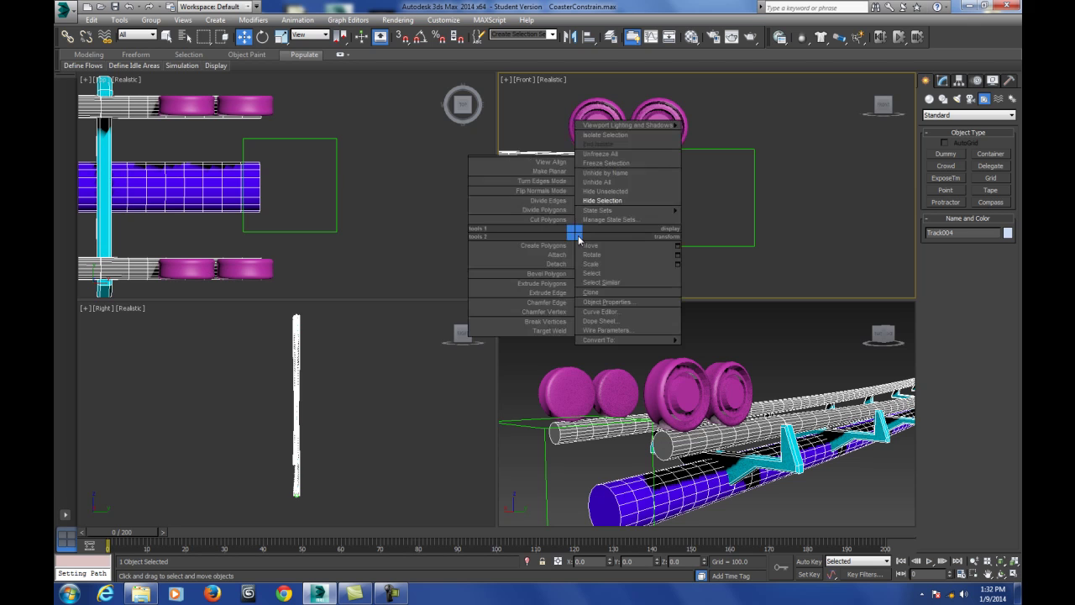
pyautogui.click(606, 199)
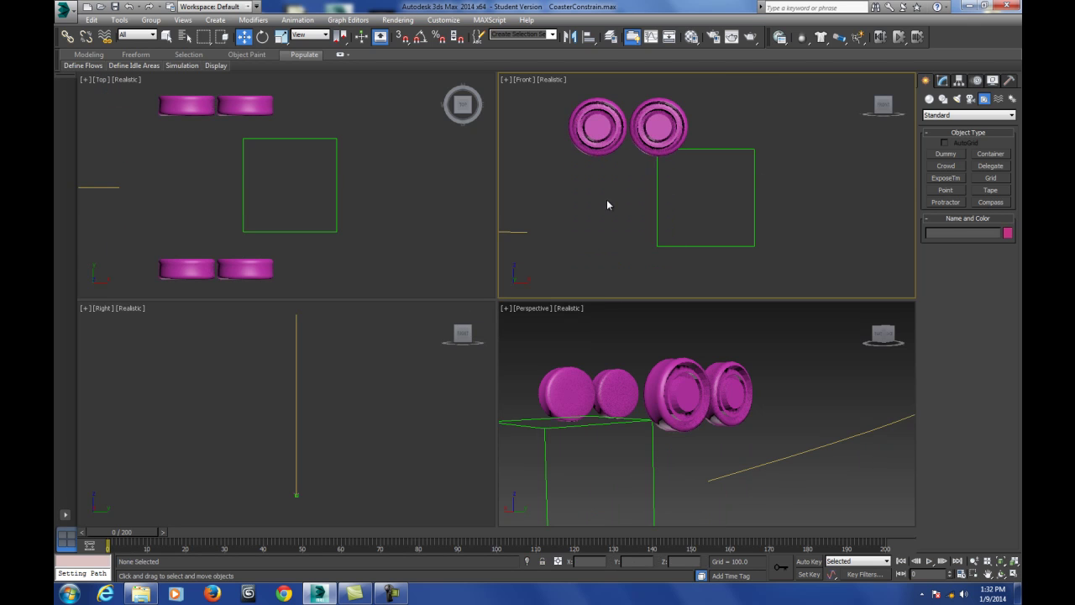
pyautogui.moveTo(609, 202); pyautogui.dragTo(664, 198, button='middle')
# Give Dummy001 a Path Constraint targeting the yellow Line001 path
pyautogui.click(731, 178)
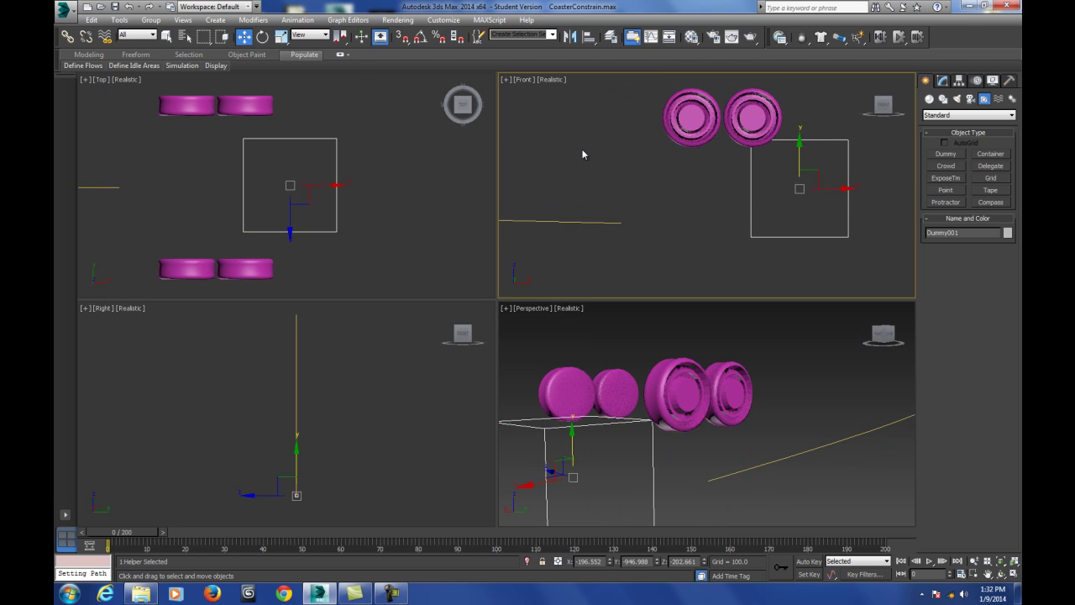
pyautogui.click(296, 20)
pyautogui.moveTo(312, 84)
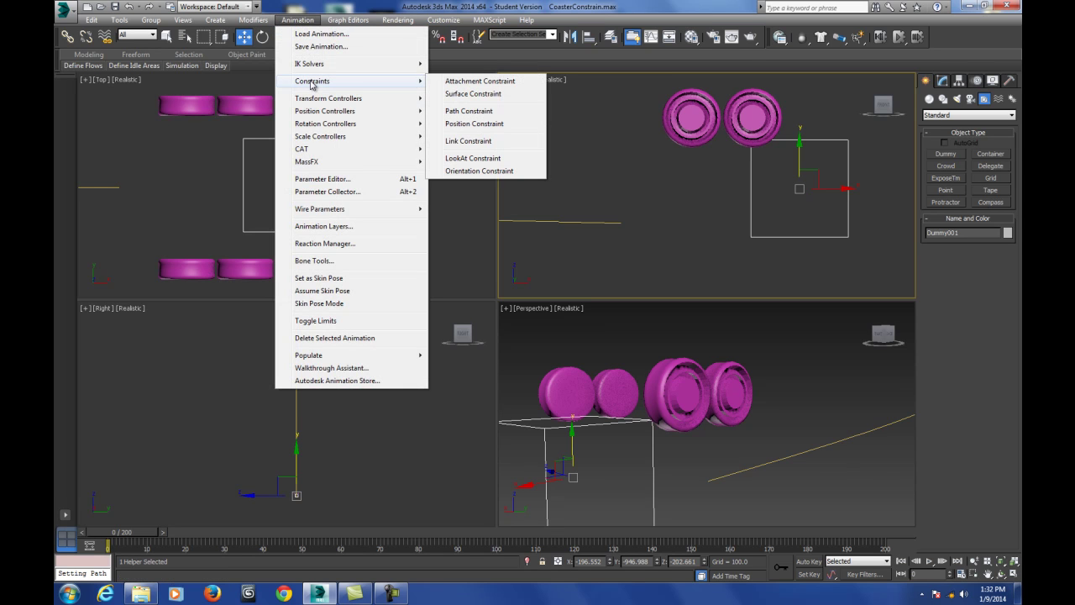
pyautogui.click(458, 112)
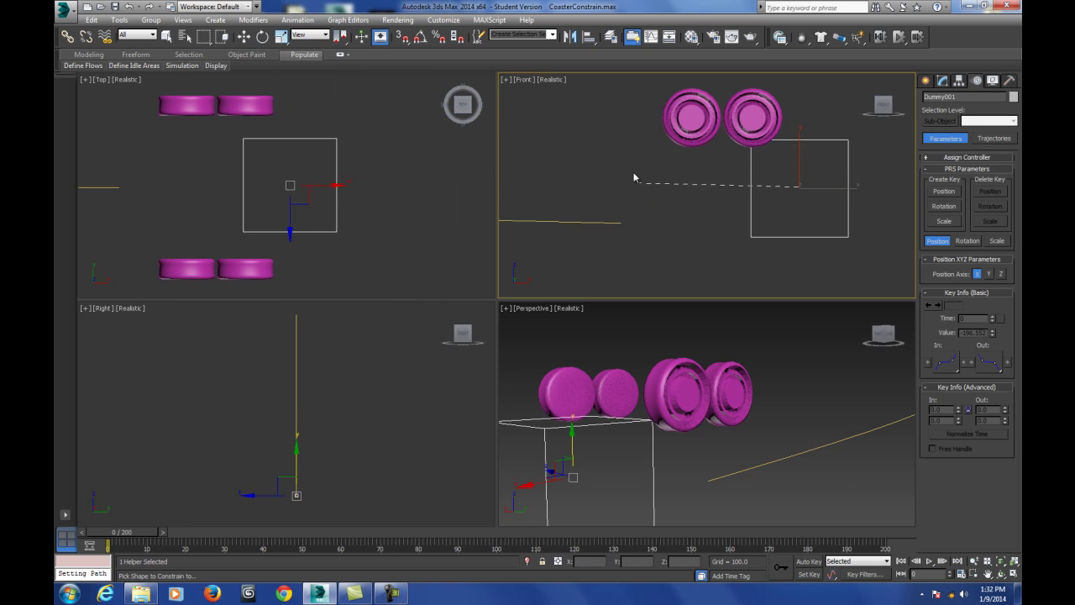
pyautogui.click(602, 223)
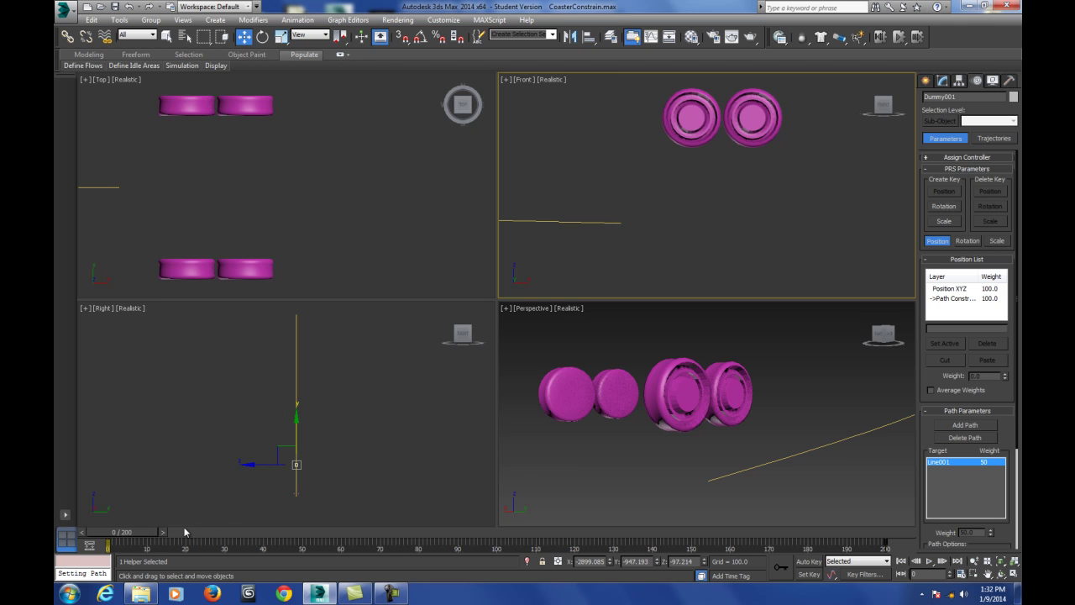
# Drag Dummy001's keys on the track bar so the last key lands at frame 200
pyautogui.moveTo(139, 535); pyautogui.dragTo(166, 535)
pyautogui.press('w')
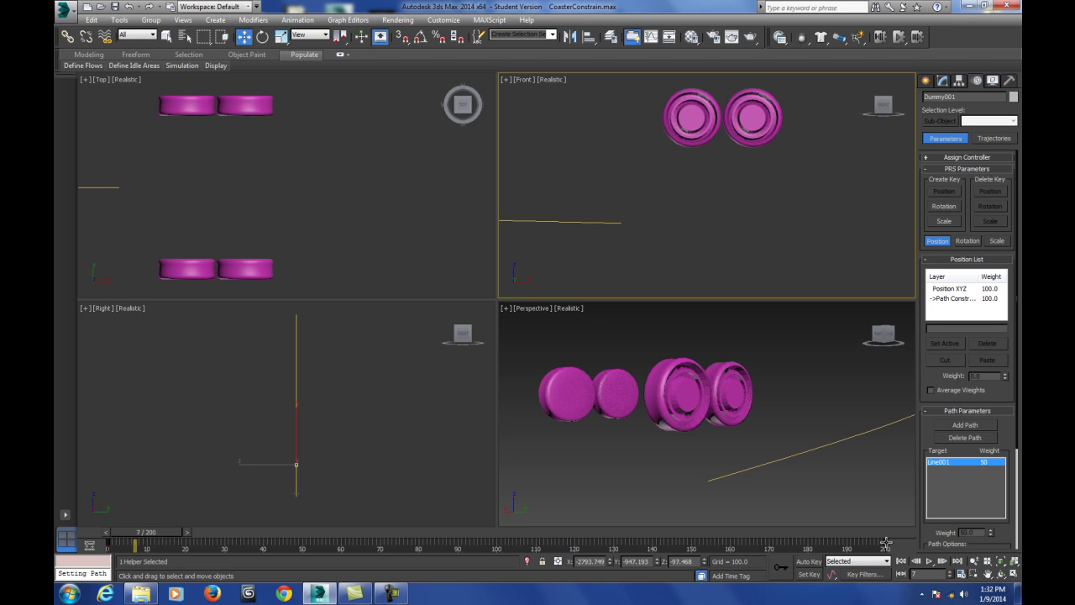
pyautogui.moveTo(886, 543); pyautogui.dragTo(198, 544)
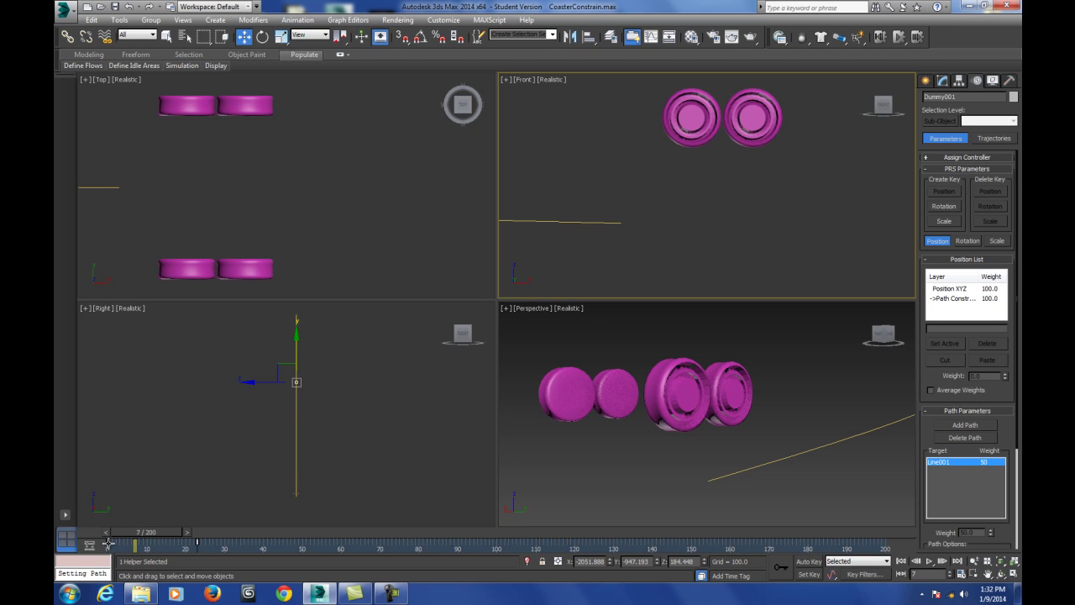
pyautogui.moveTo(110, 544); pyautogui.dragTo(886, 545)
pyautogui.moveTo(198, 544); pyautogui.dragTo(141, 532)
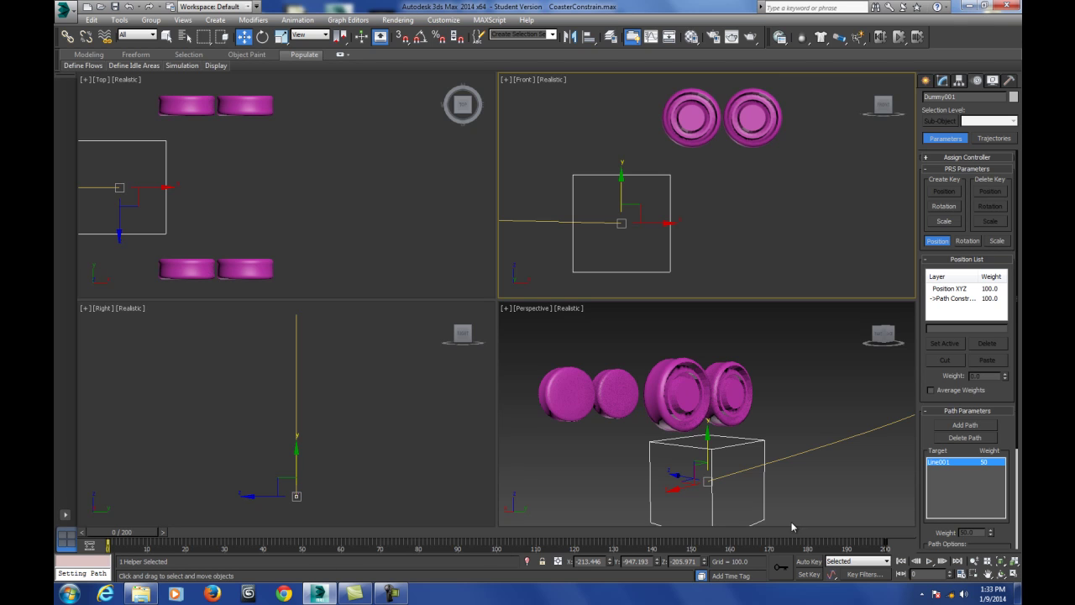
# Check frames 200 and 0, then maximize the Perspective view framed on the dummy and path
pyautogui.click(865, 533)
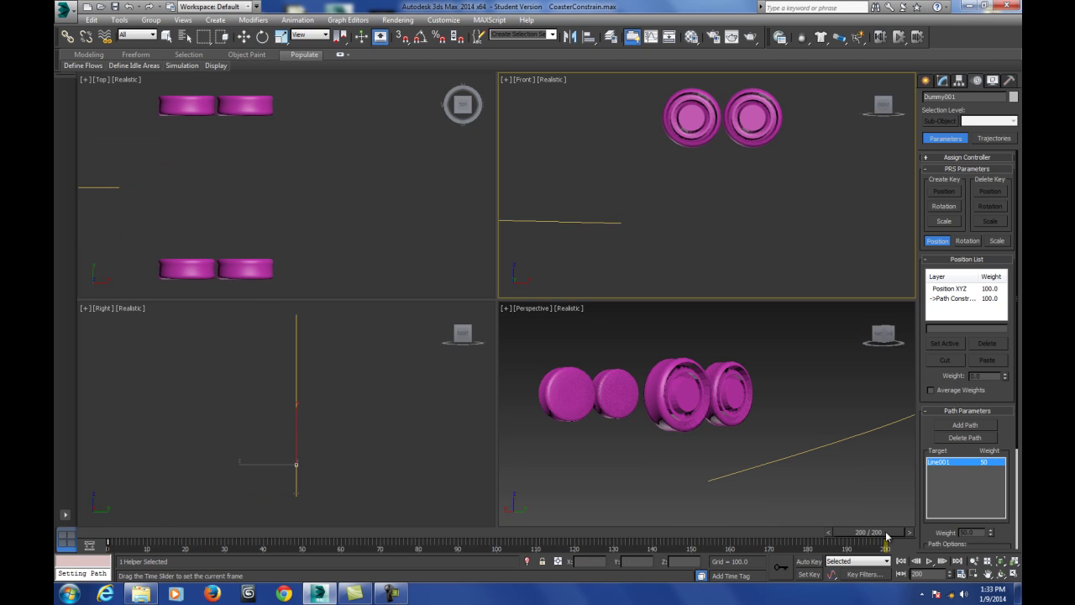
pyautogui.moveTo(888, 536); pyautogui.dragTo(60, 548)
pyautogui.press('w')
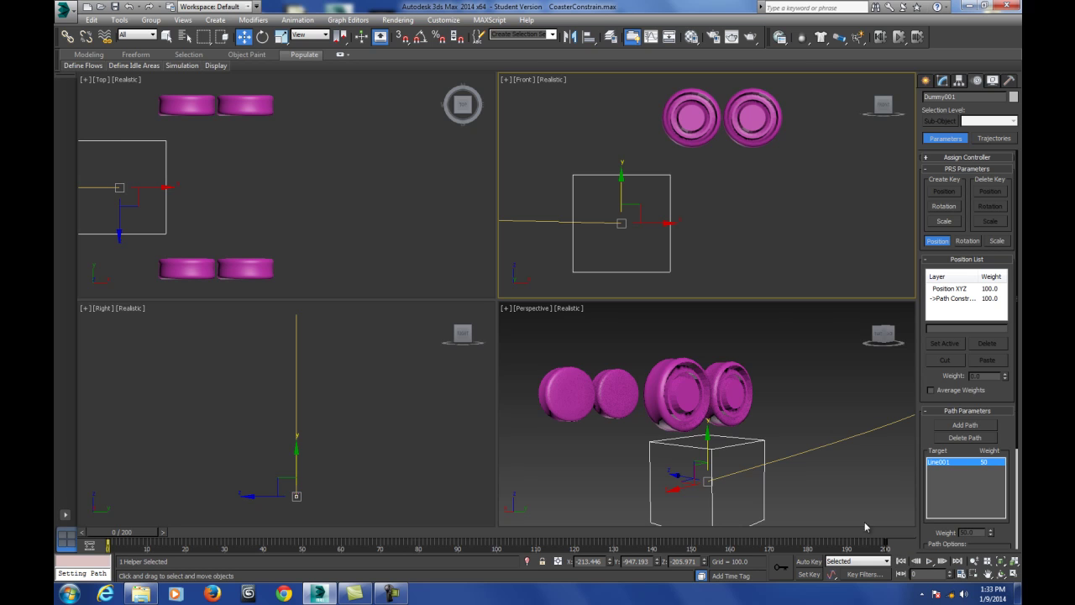
pyautogui.keyDown('alt'); pyautogui.moveTo(822, 499); pyautogui.dragTo(642, 414, button='middle'); pyautogui.keyUp('alt')
pyautogui.click(1014, 561)
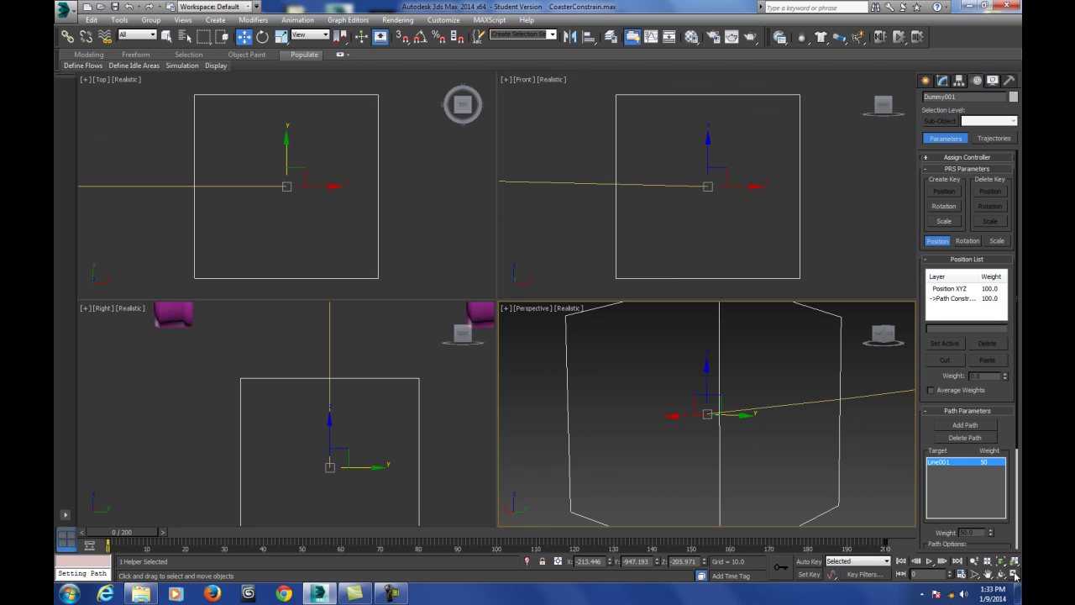
pyautogui.click(1014, 575)
pyautogui.scroll(3, 589, 420)
pyautogui.moveTo(753, 352)
pyautogui.mouseDown(button='middle')
pyautogui.moveTo(865, 323)
pyautogui.moveTo(473, 358)
pyautogui.mouseUp(button='middle')
pyautogui.moveTo(776, 314)
pyautogui.mouseDown(button='middle')
pyautogui.moveTo(700, 350)
pyautogui.moveTo(506, 404)
pyautogui.mouseUp(button='middle')
pyautogui.scroll(-2, 507, 404)
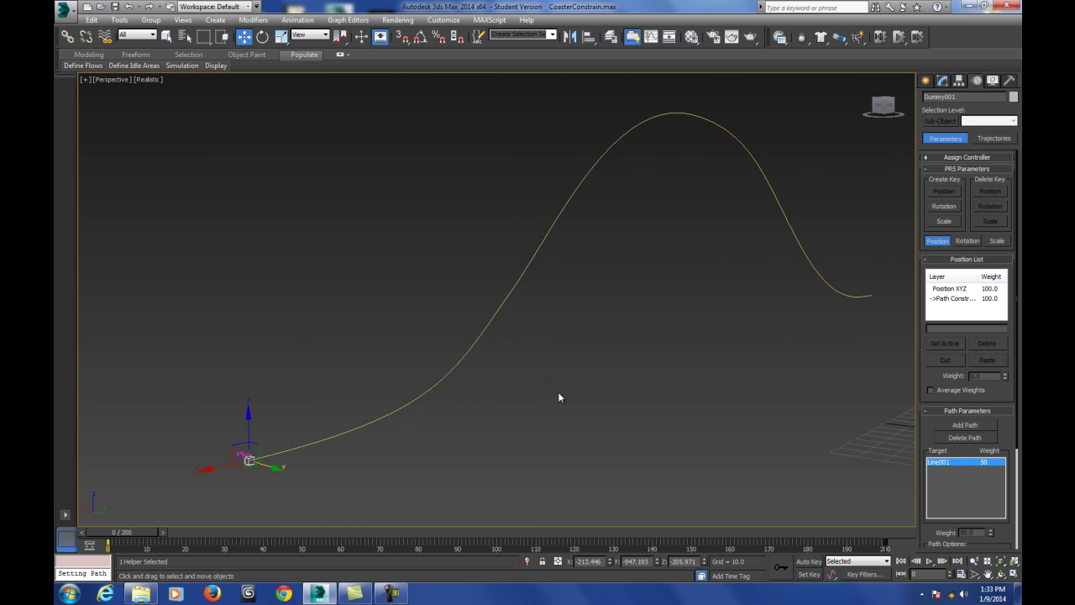
# Play the animation to watch the dummy ride the path, then return to frame 0
pyautogui.click(930, 561)
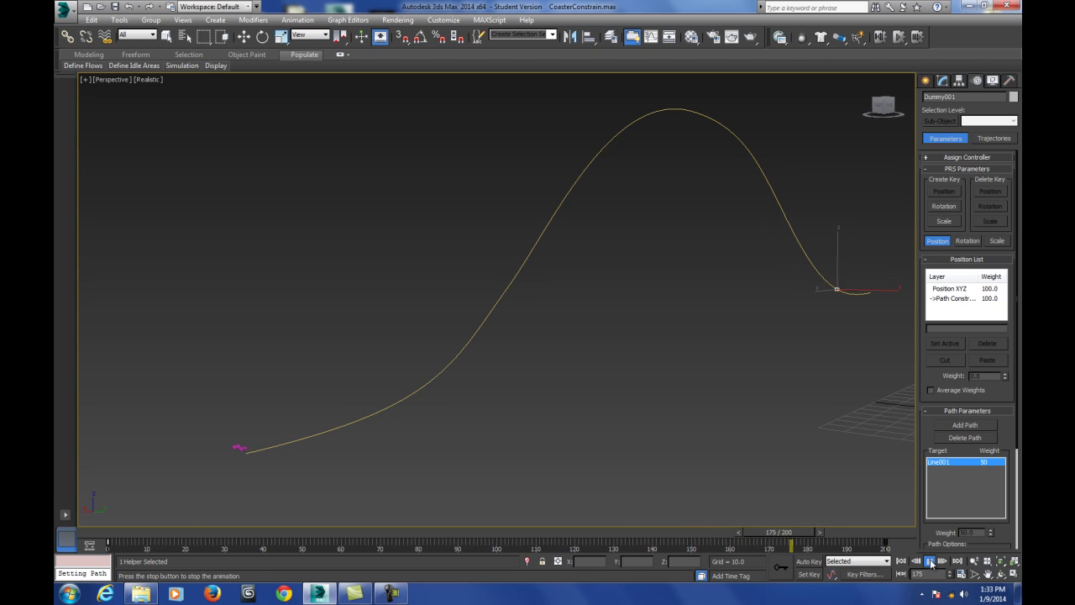
pyautogui.click(930, 561)
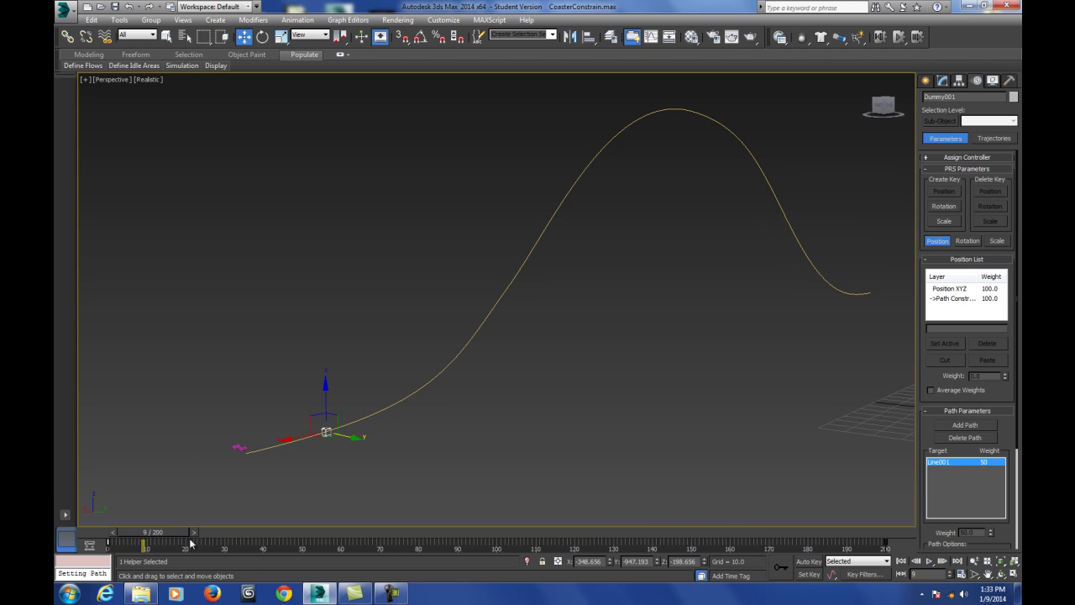
pyautogui.moveTo(168, 532); pyautogui.dragTo(132, 535)
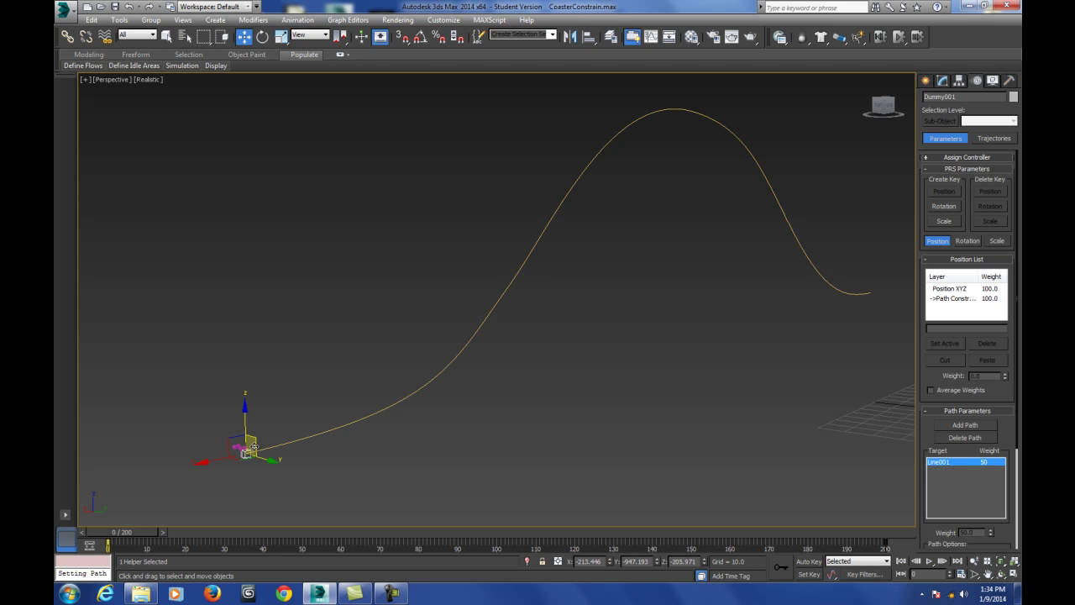
# Unhide all the hidden track, rails and supports using Unhide All
pyautogui.scroll(4, 274, 466)
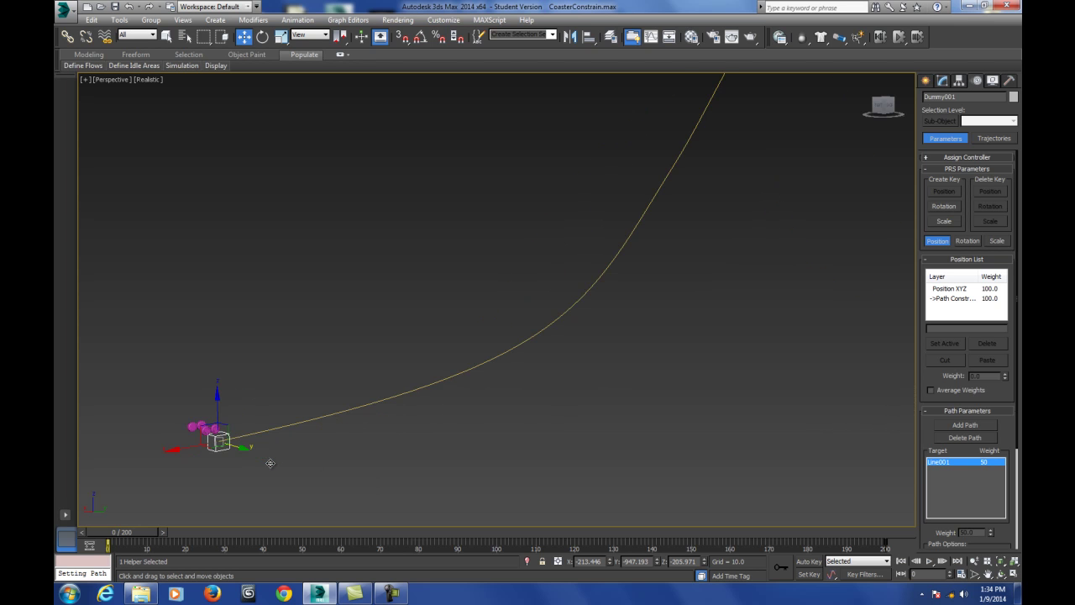
pyautogui.scroll(6, 276, 428)
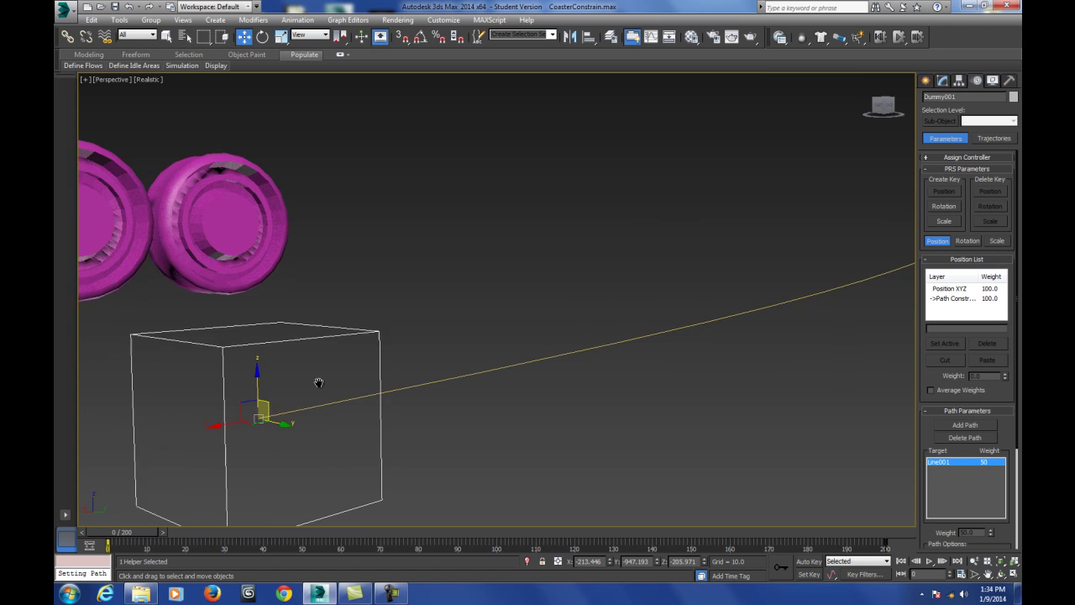
pyautogui.scroll(-5, 319, 383)
pyautogui.scroll(3, 340, 382)
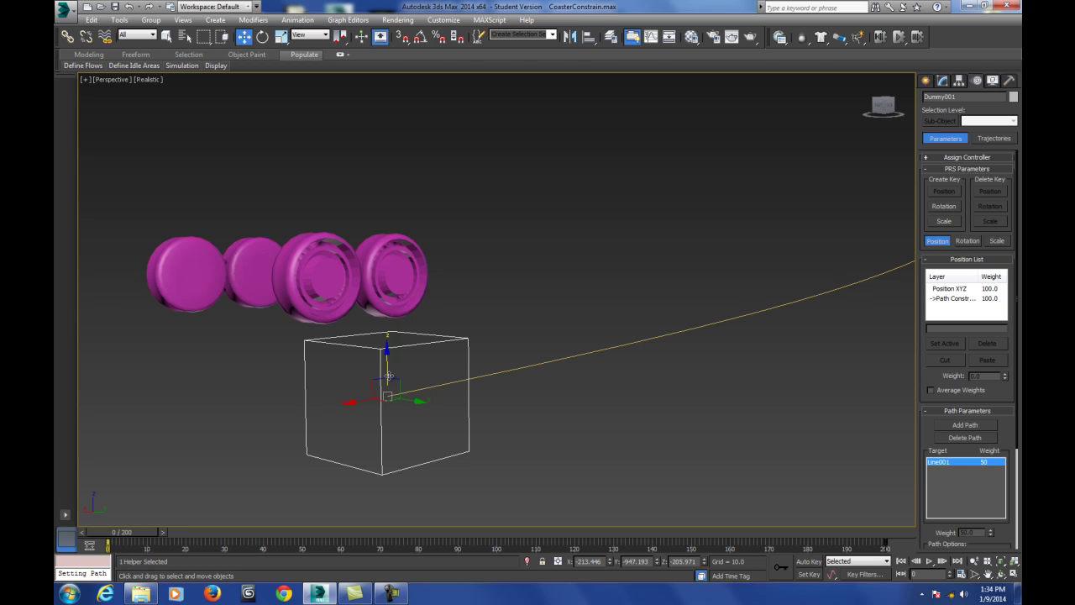
pyautogui.moveTo(428, 367); pyautogui.dragTo(378, 373, button='middle')
pyautogui.rightClick(528, 433)
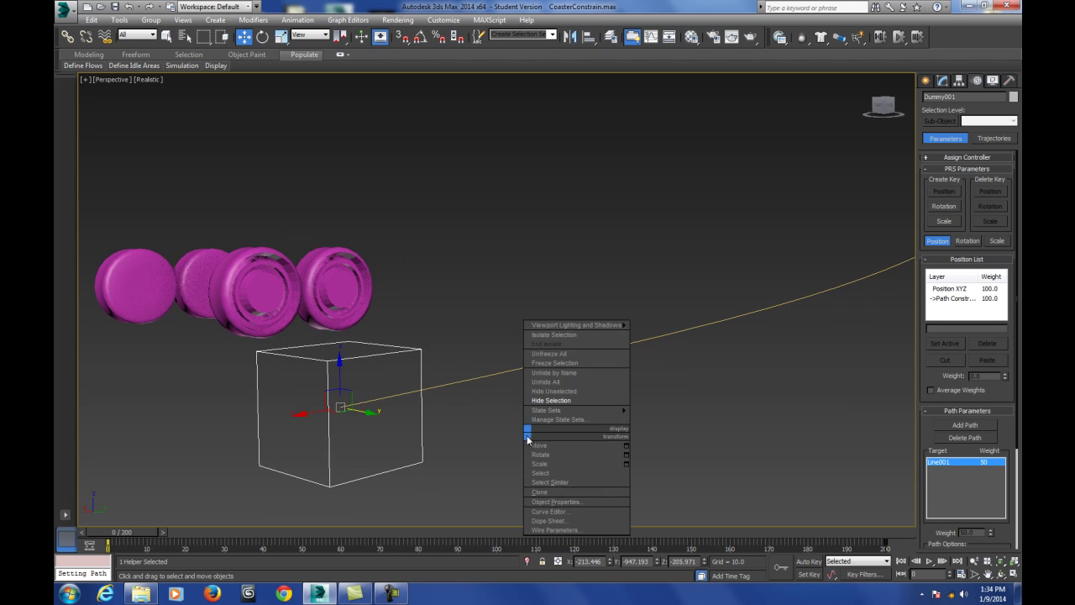
pyautogui.click(548, 382)
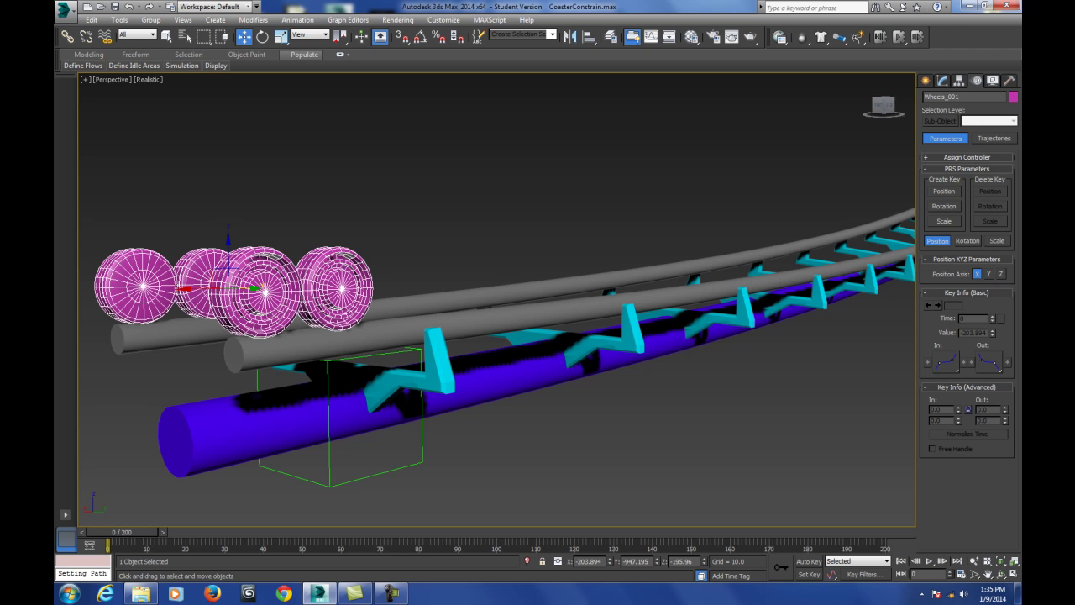
pyautogui.click(1001, 573)
# Check Follow in Dummy001's Path Options so it turns along the track
pyautogui.moveTo(646, 372); pyautogui.dragTo(361, 344)
pyautogui.click(244, 36)
pyautogui.click(324, 458)
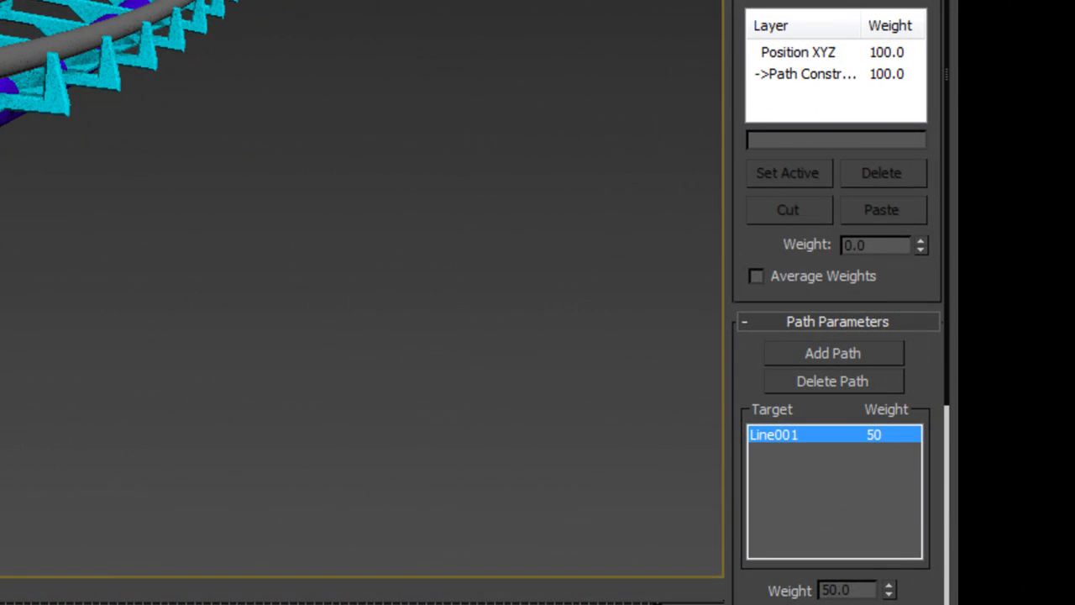
pyautogui.scroll(-5, 938, 360)
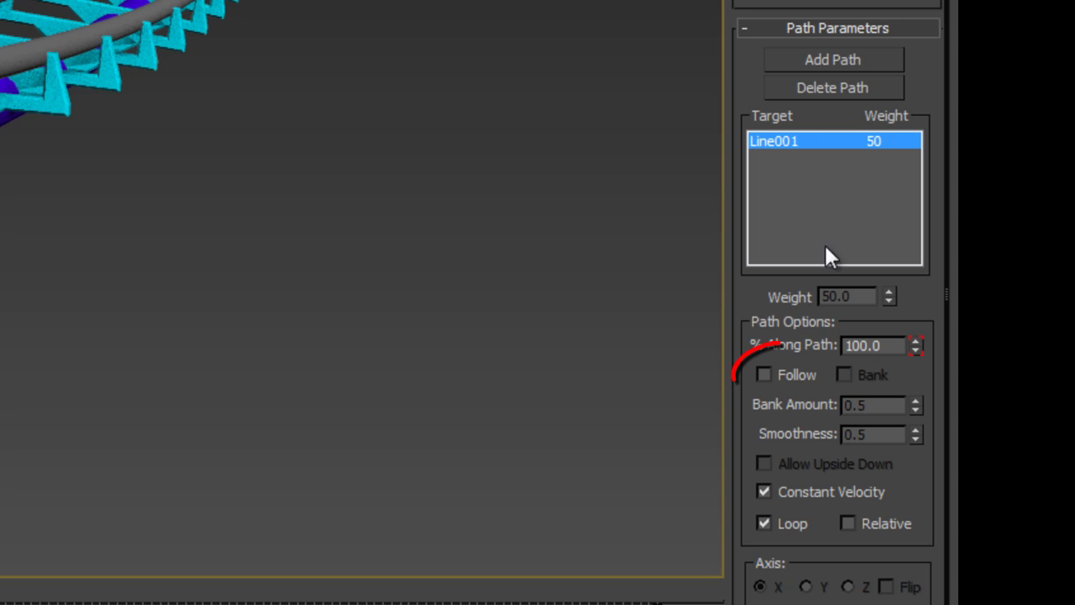
pyautogui.click(764, 374)
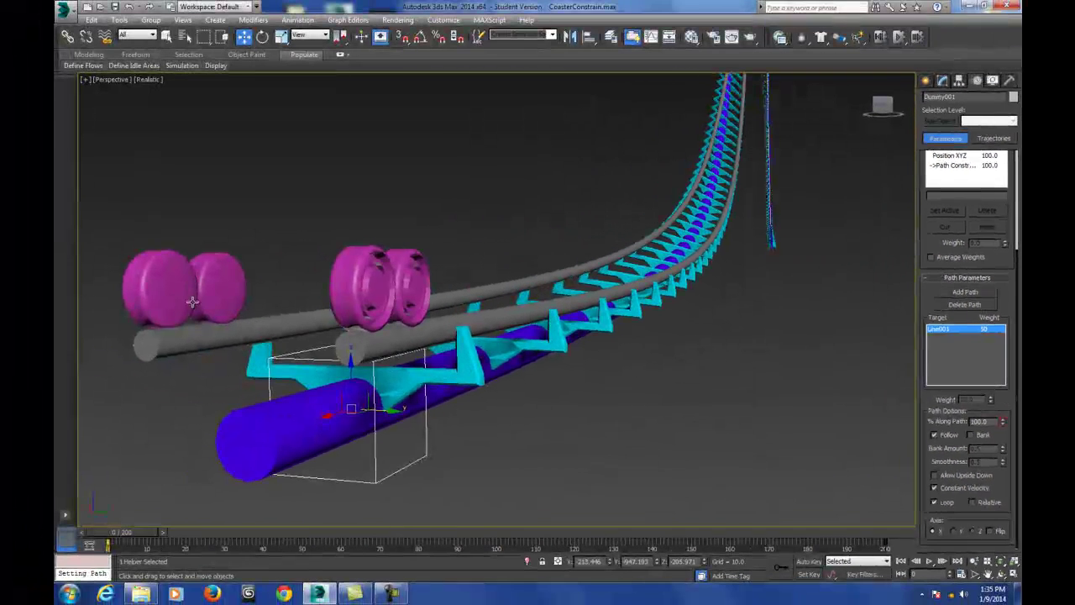
# Link the wheels to the dummy box and scrub to frame 28 to confirm they follow
pyautogui.click(177, 290)
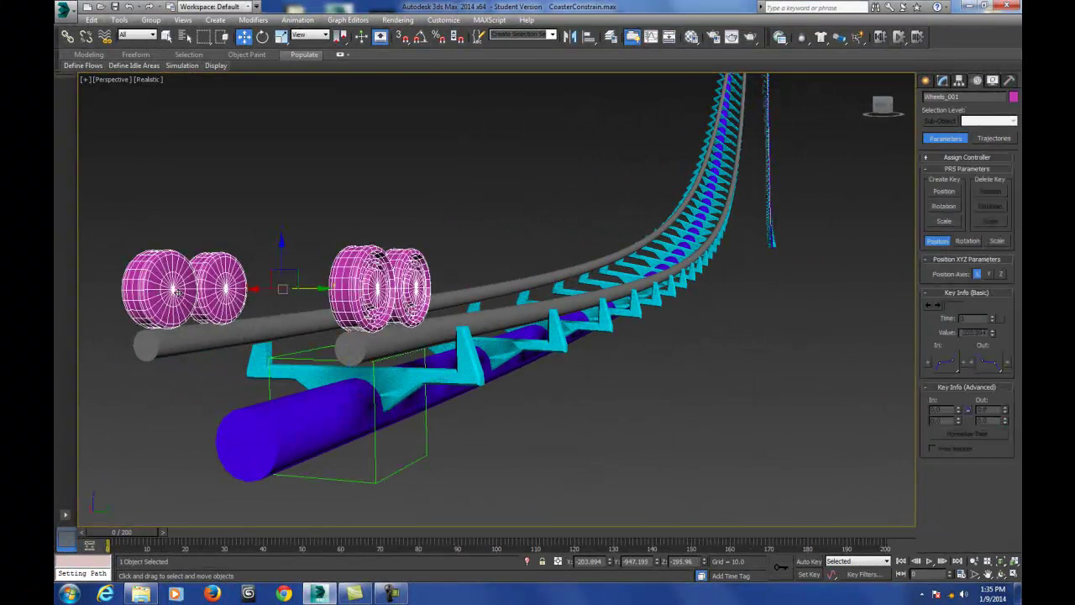
pyautogui.click(68, 36)
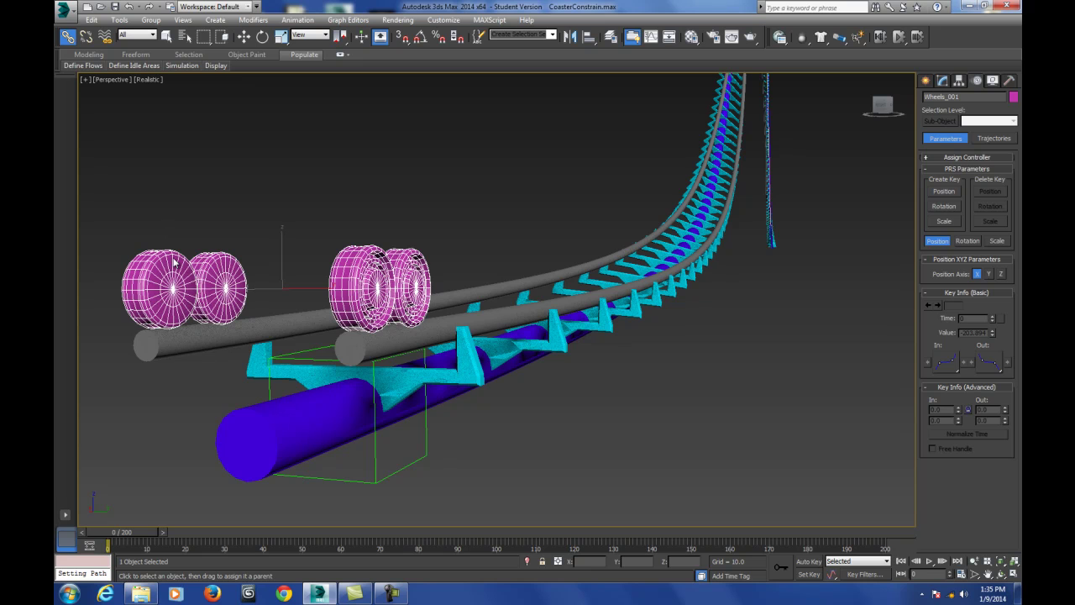
pyautogui.moveTo(171, 264); pyautogui.dragTo(374, 485)
pyautogui.moveTo(137, 535)
pyautogui.mouseDown()
pyautogui.moveTo(252, 534)
pyautogui.moveTo(135, 534)
pyautogui.mouseUp()
pyautogui.click(67, 36)
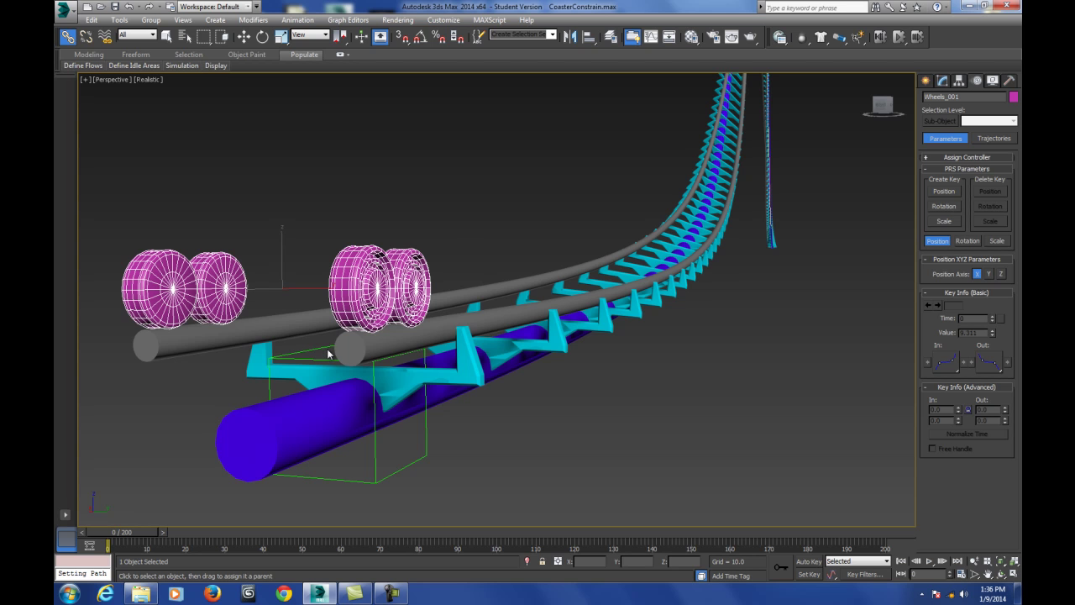
# Restore the four-view Top, Front, Right and Perspective layout
pyautogui.click(1015, 571)
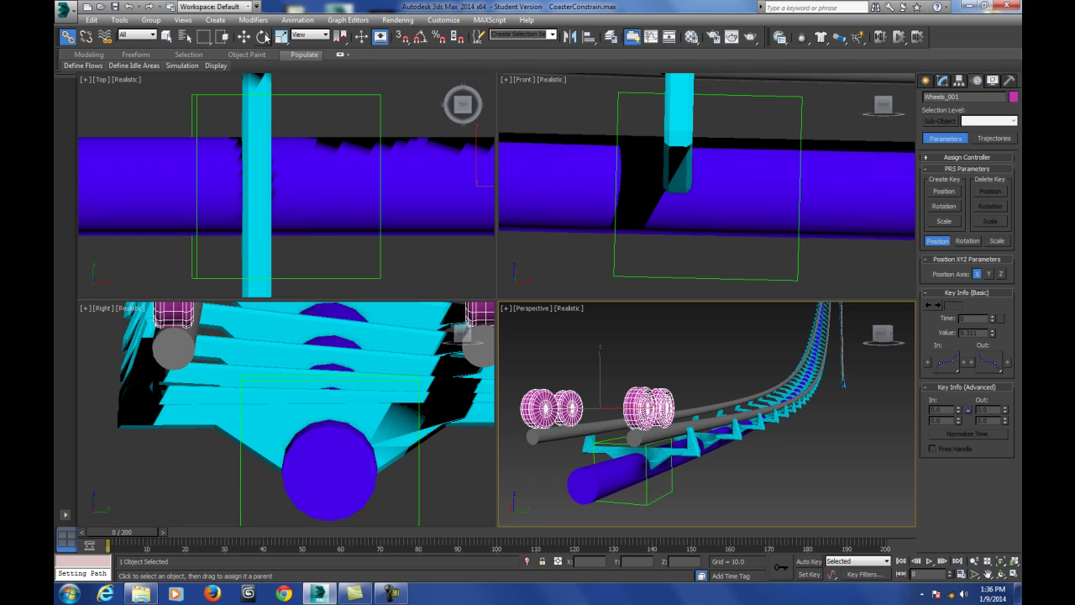
pyautogui.click(244, 37)
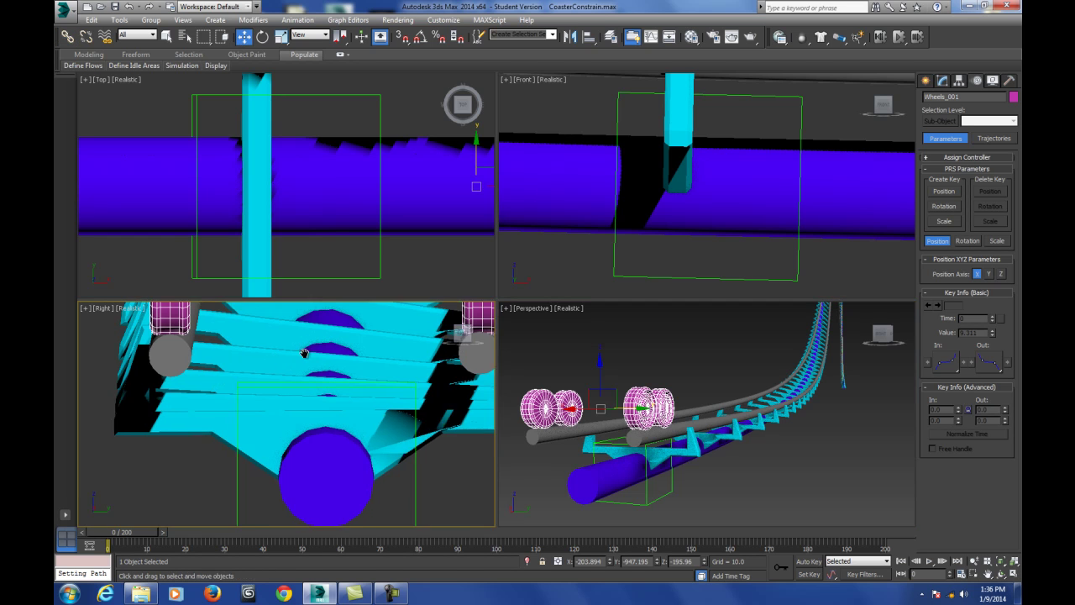
pyautogui.scroll(-3, 313, 336)
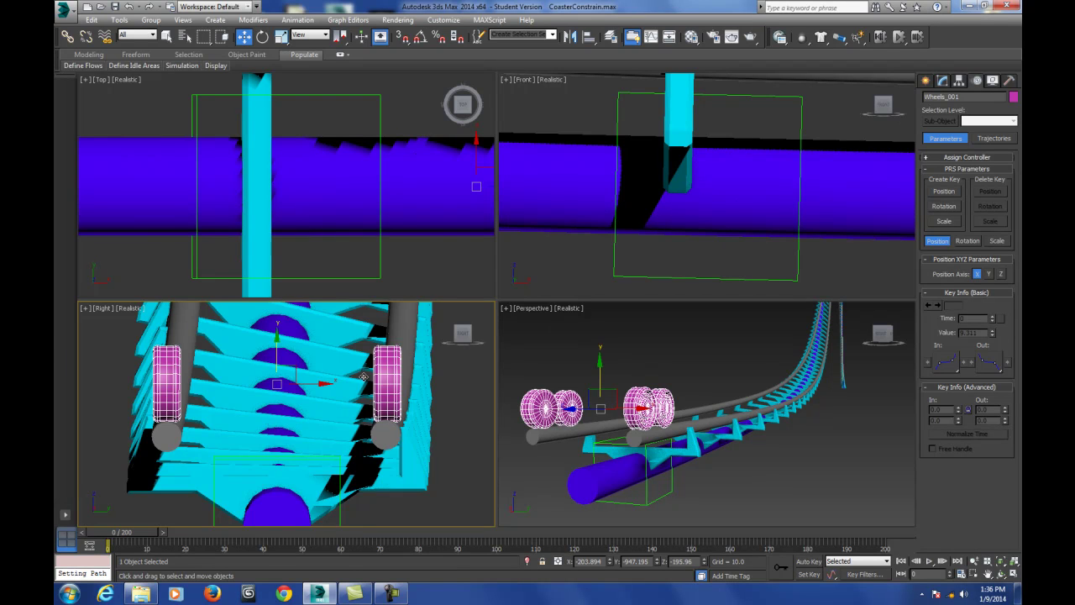
pyautogui.scroll(-3, 360, 380)
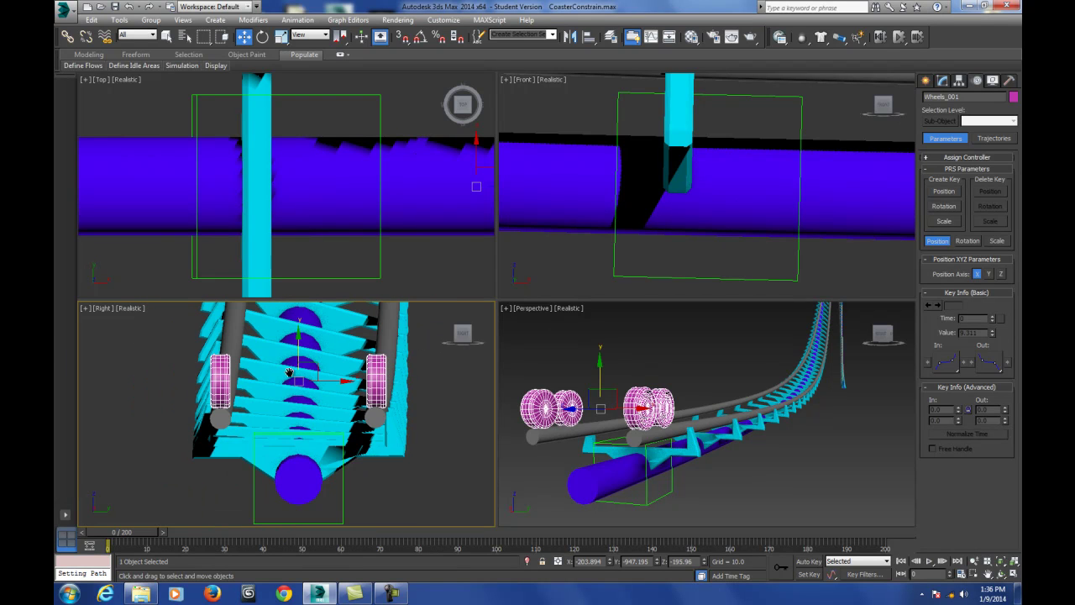
# Create a free camera in the Right view and slide it along the track to the wheels
pyautogui.click(925, 81)
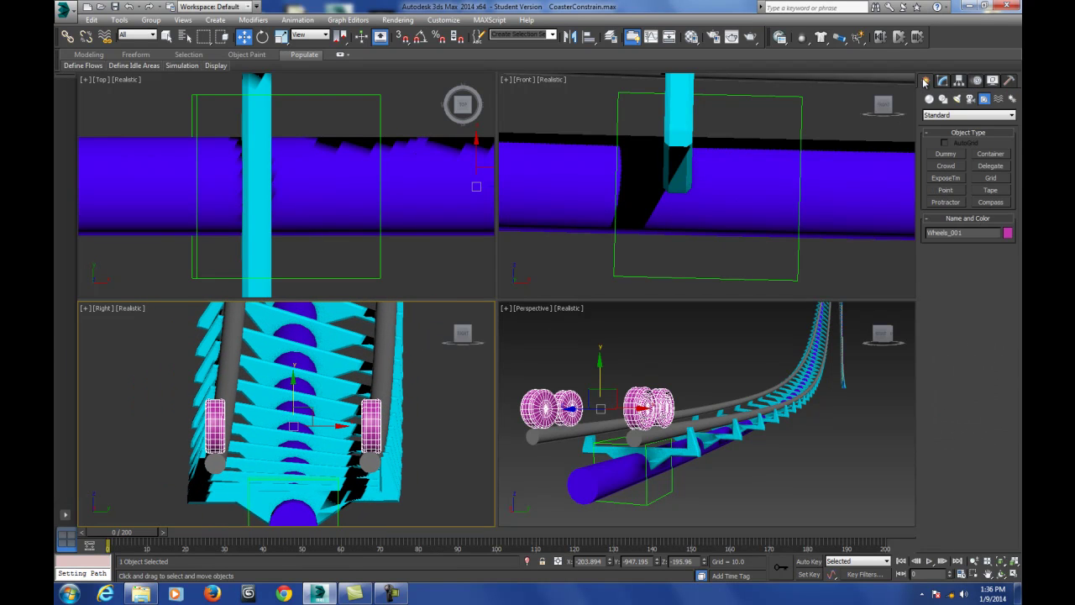
pyautogui.click(970, 98)
pyautogui.click(991, 155)
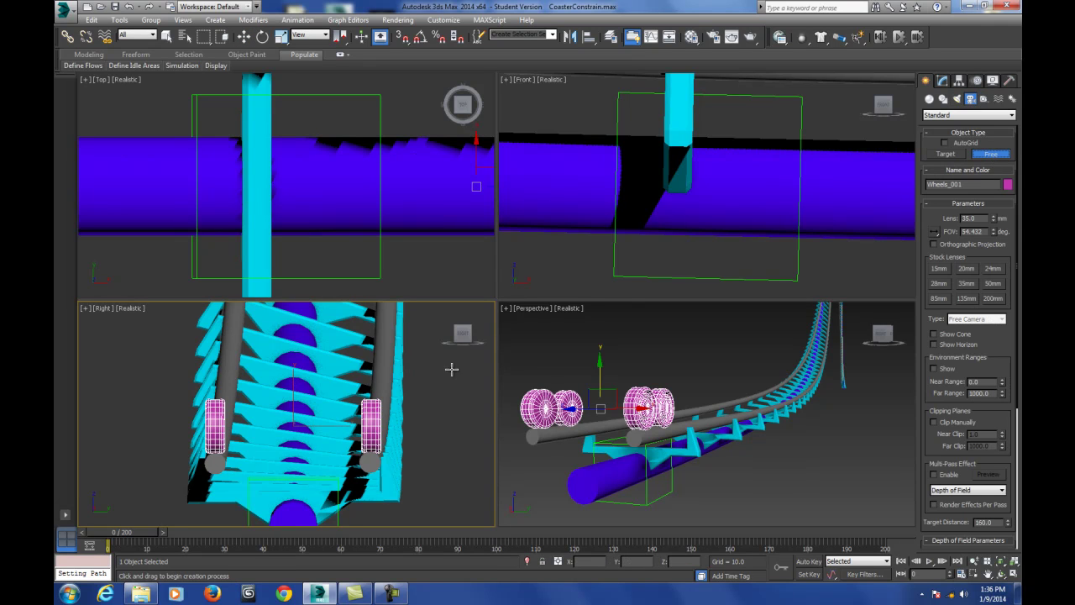
pyautogui.click(294, 380)
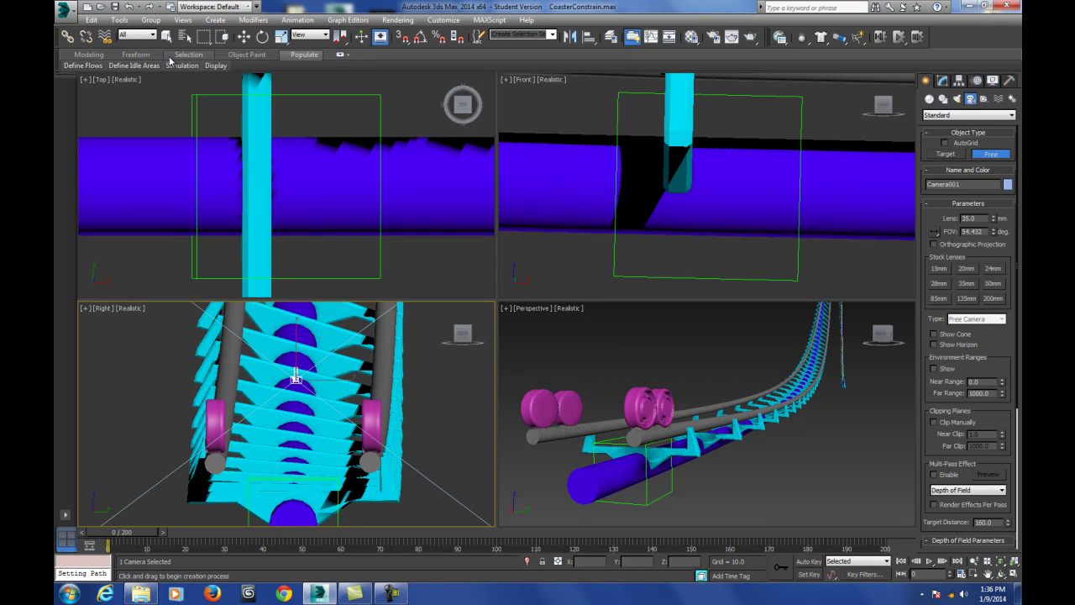
pyautogui.click(244, 36)
pyautogui.scroll(-6, 264, 133)
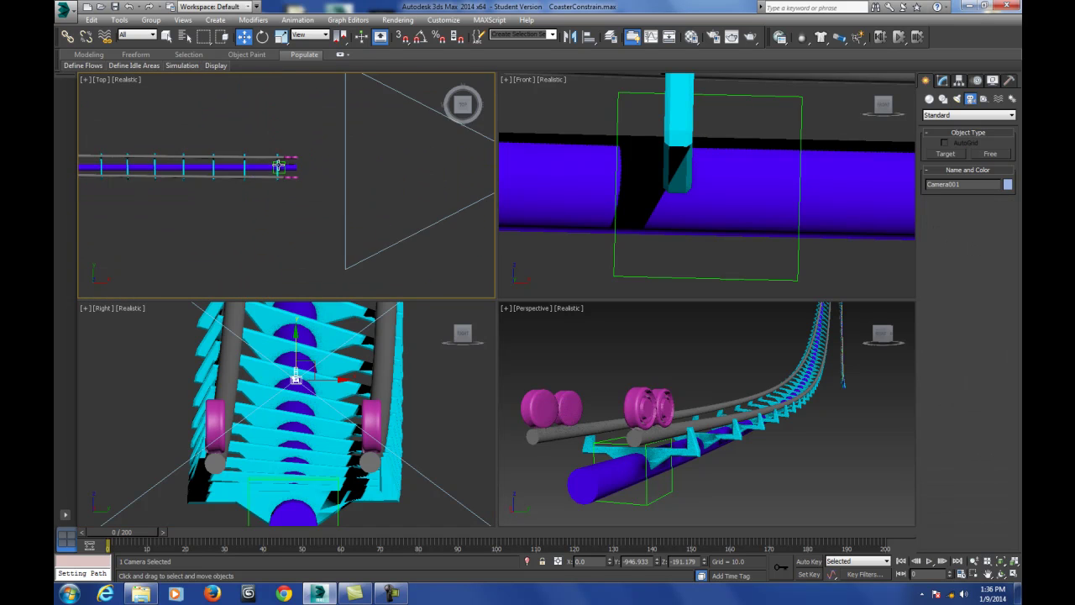
pyautogui.scroll(2, 353, 170)
pyautogui.scroll(-4, 390, 181)
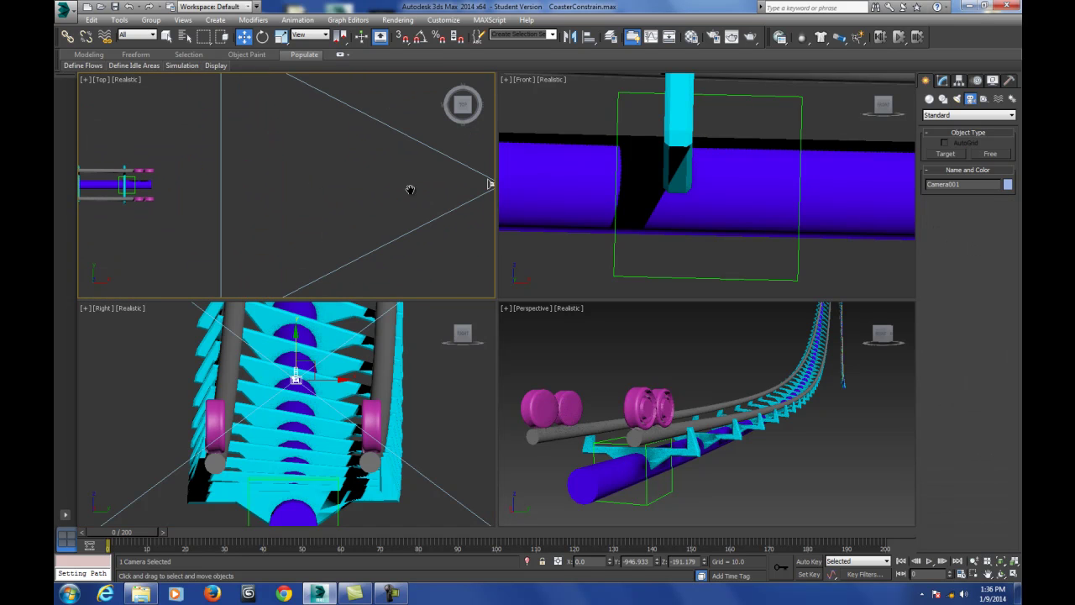
pyautogui.scroll(4, 395, 187)
pyautogui.moveTo(476, 191); pyautogui.dragTo(235, 190)
# Switch the Perspective view to look through Camera001
pyautogui.click(533, 312)
pyautogui.click(534, 312)
pyautogui.moveTo(576, 318)
pyautogui.click(724, 320)
pyautogui.scroll(8, 168, 186)
# Rotate Camera001 exactly 180° with Angle Snap so it faces down the track
pyautogui.moveTo(378, 196); pyautogui.dragTo(366, 181, button='middle')
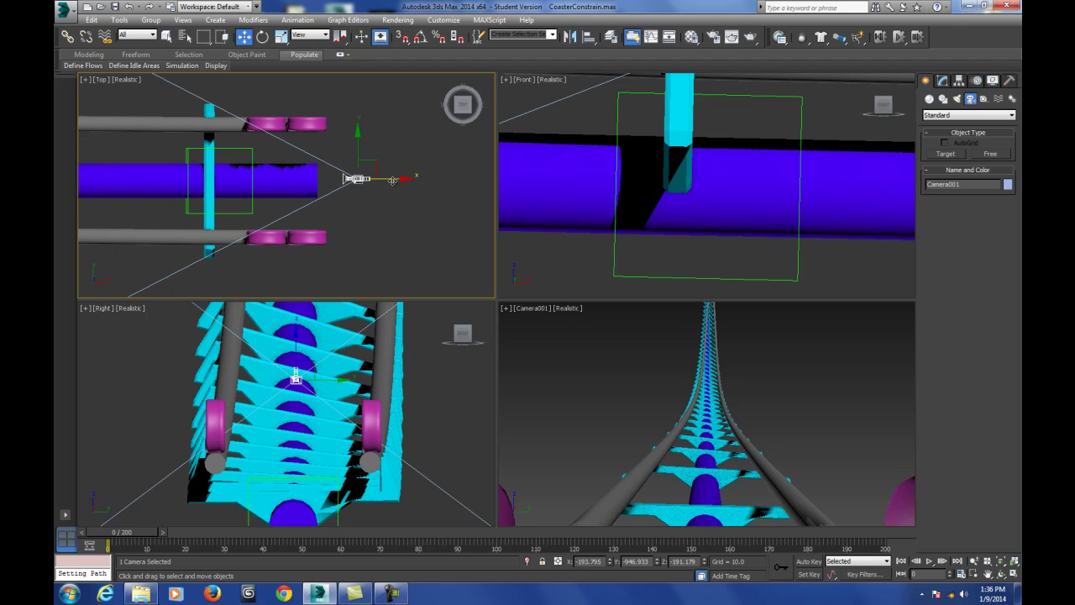
pyautogui.press('e')
pyautogui.moveTo(400, 179); pyautogui.dragTo(311, 319)
pyautogui.click(128, 6)
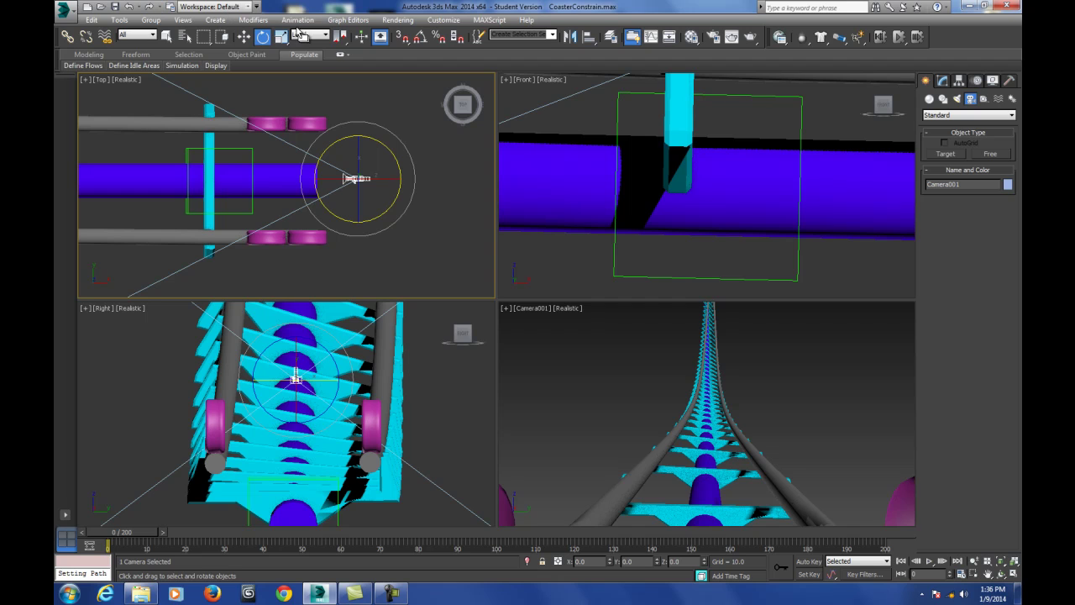
pyautogui.click(422, 38)
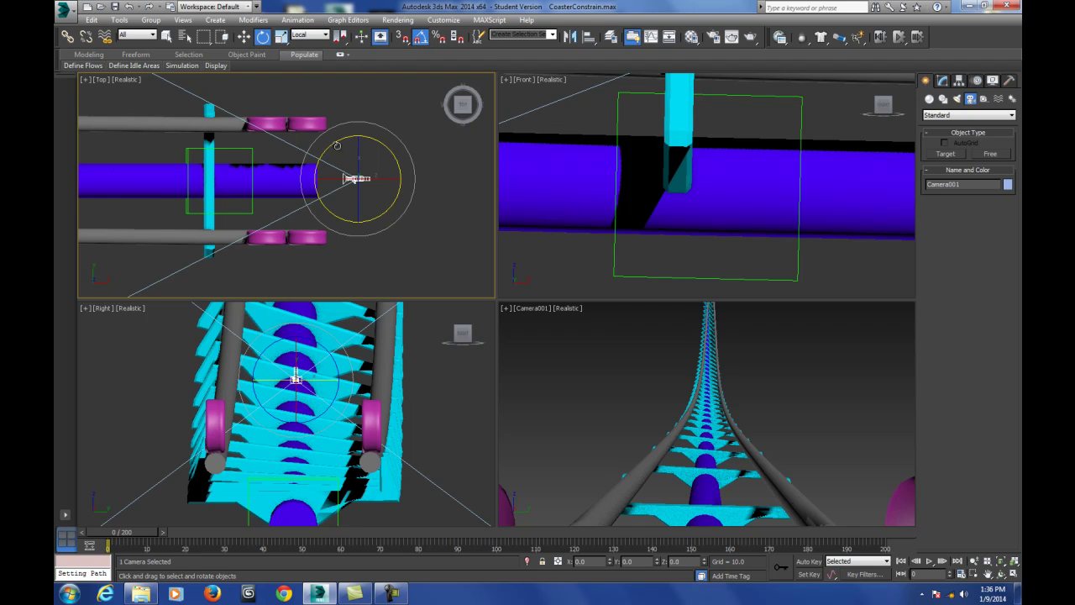
pyautogui.moveTo(334, 148); pyautogui.dragTo(326, 307)
# Move Camera001 left, lower it and centre it between the wheels
pyautogui.click(244, 37)
pyautogui.moveTo(342, 178); pyautogui.dragTo(162, 174)
pyautogui.scroll(-6, 687, 168)
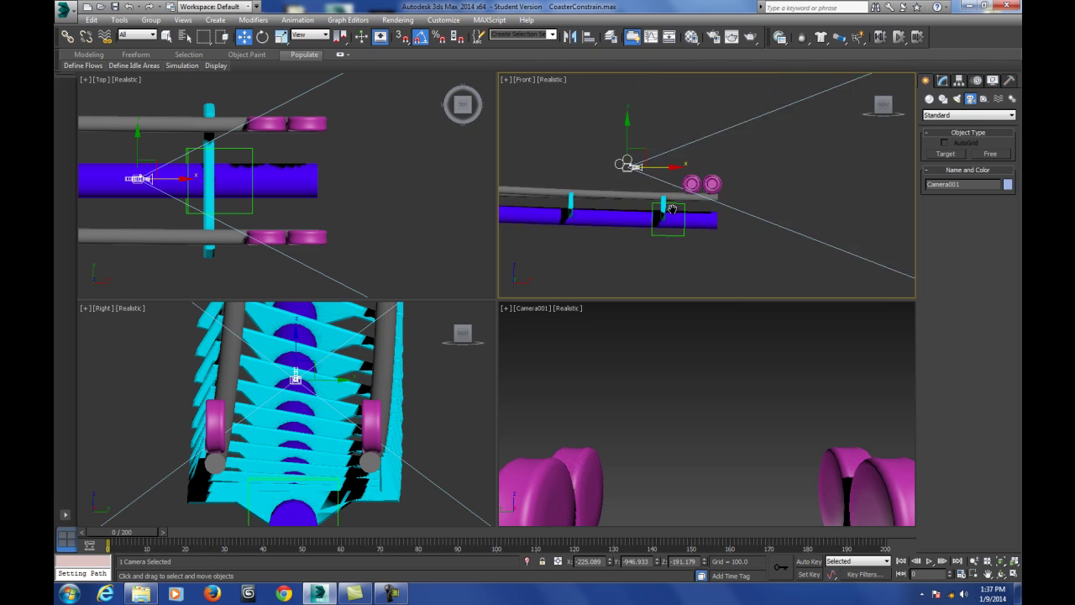
pyautogui.moveTo(595, 124); pyautogui.dragTo(576, 173)
pyautogui.scroll(4, 186, 182)
pyautogui.moveTo(47, 145); pyautogui.dragTo(139, 144, button='middle')
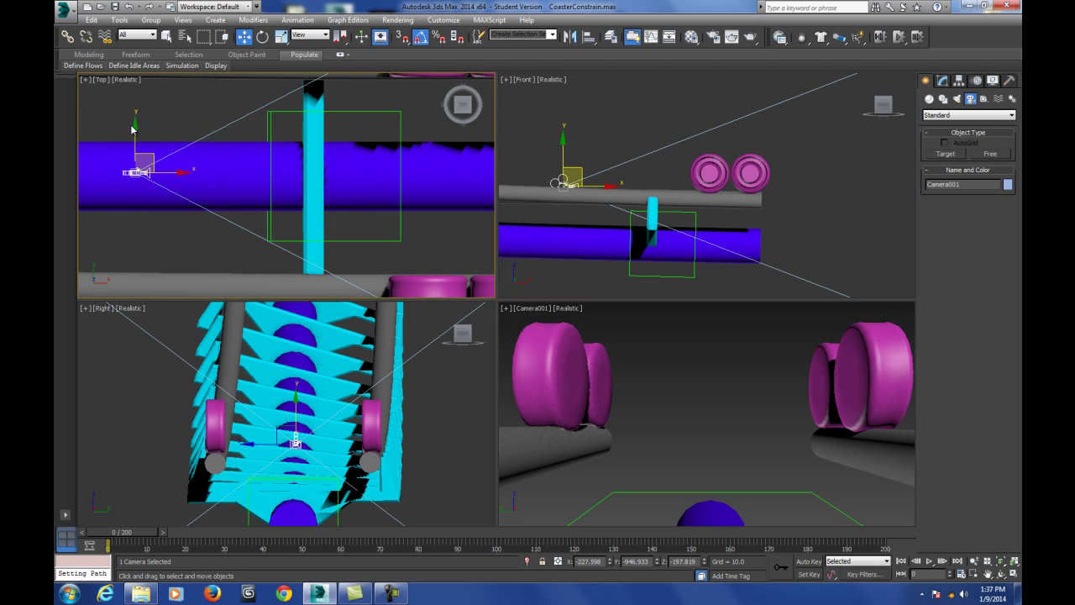
pyautogui.moveTo(133, 128); pyautogui.dragTo(130, 126)
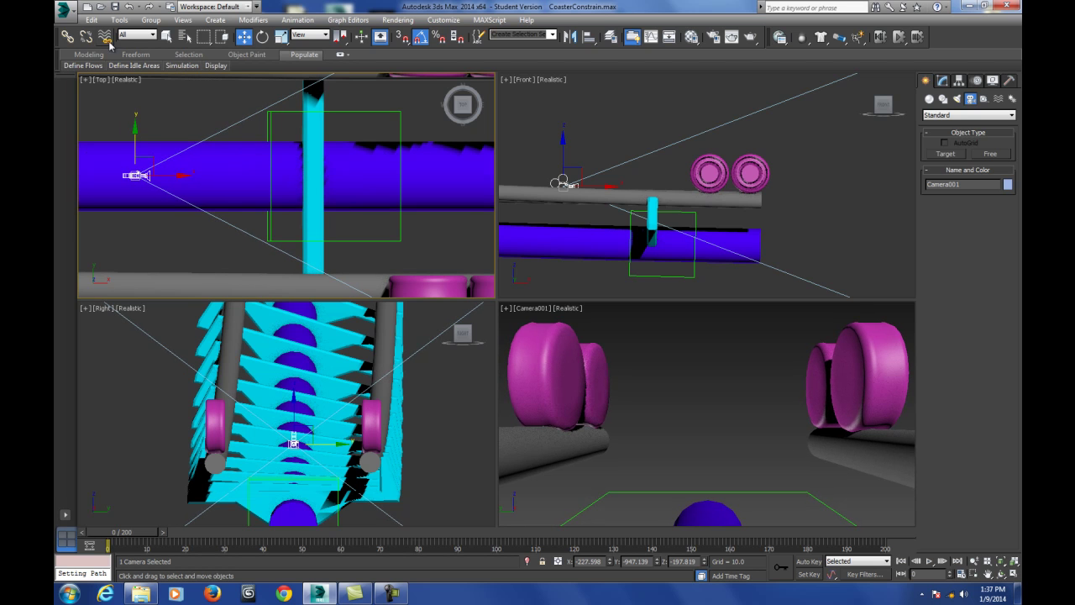
# Link Camera001 to the dummy via the cyan support
pyautogui.click(69, 37)
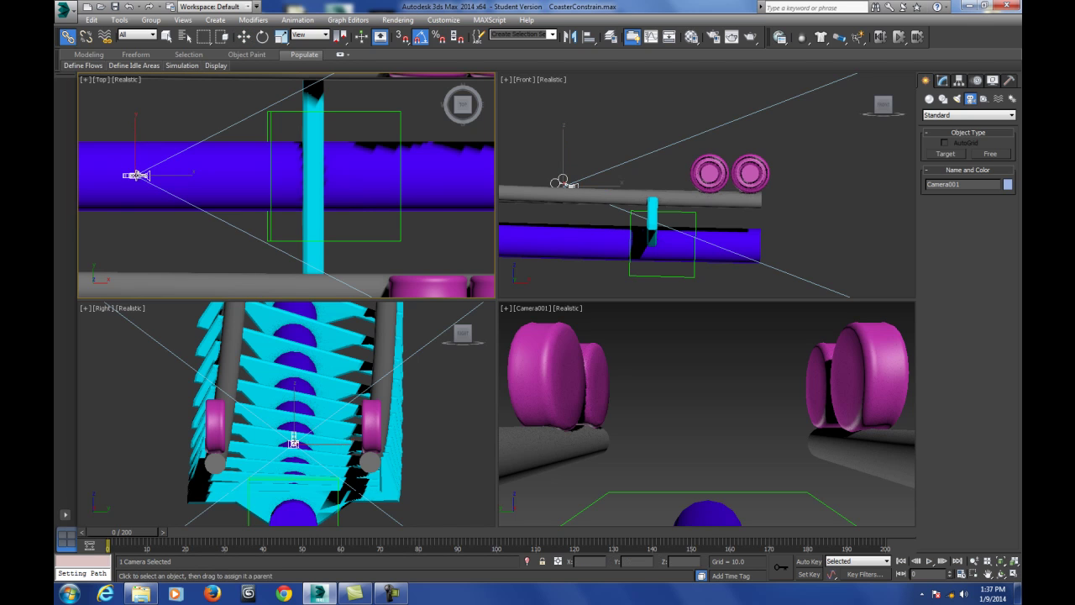
pyautogui.moveTo(137, 175); pyautogui.dragTo(218, 128)
pyautogui.moveTo(283, 111); pyautogui.dragTo(283, 111)
# Select the dummy, set the coordinate system to Local, choose Rotate and activate the camera view
pyautogui.click(244, 36)
pyautogui.click(288, 110)
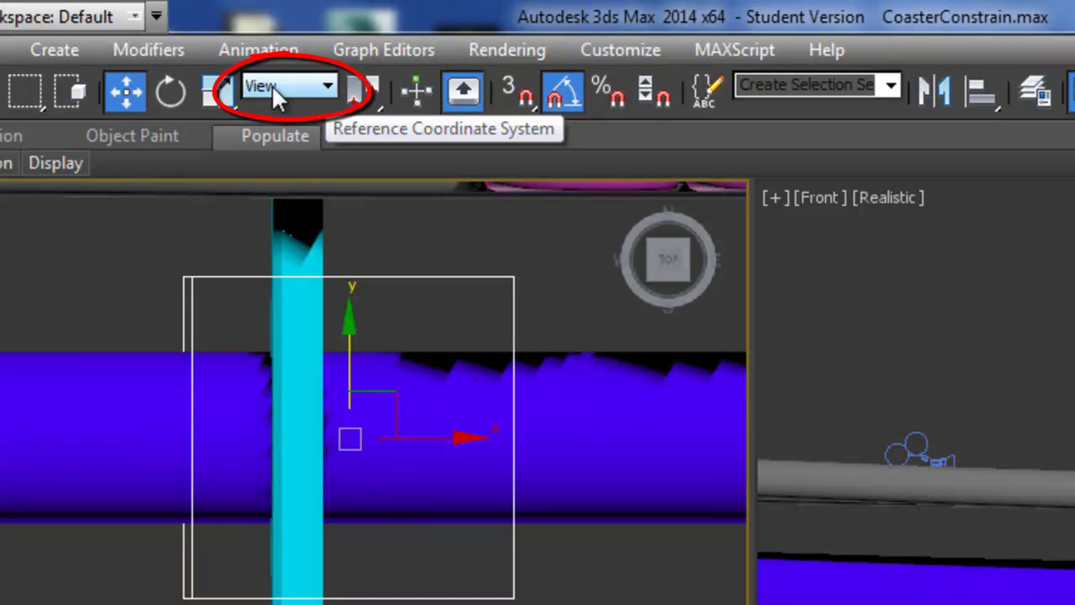
pyautogui.click(332, 81)
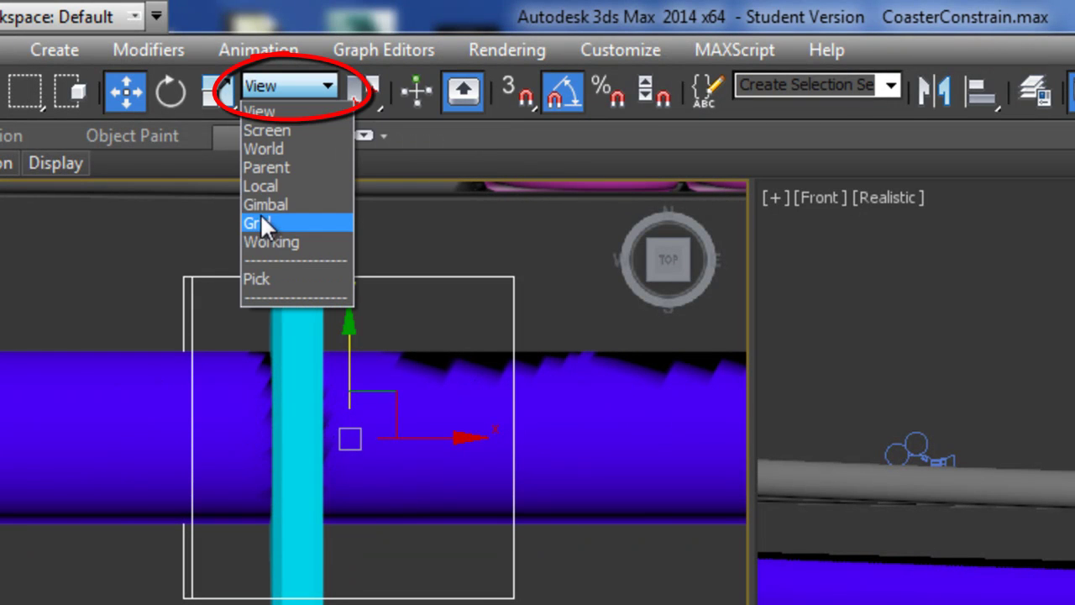
pyautogui.click(261, 183)
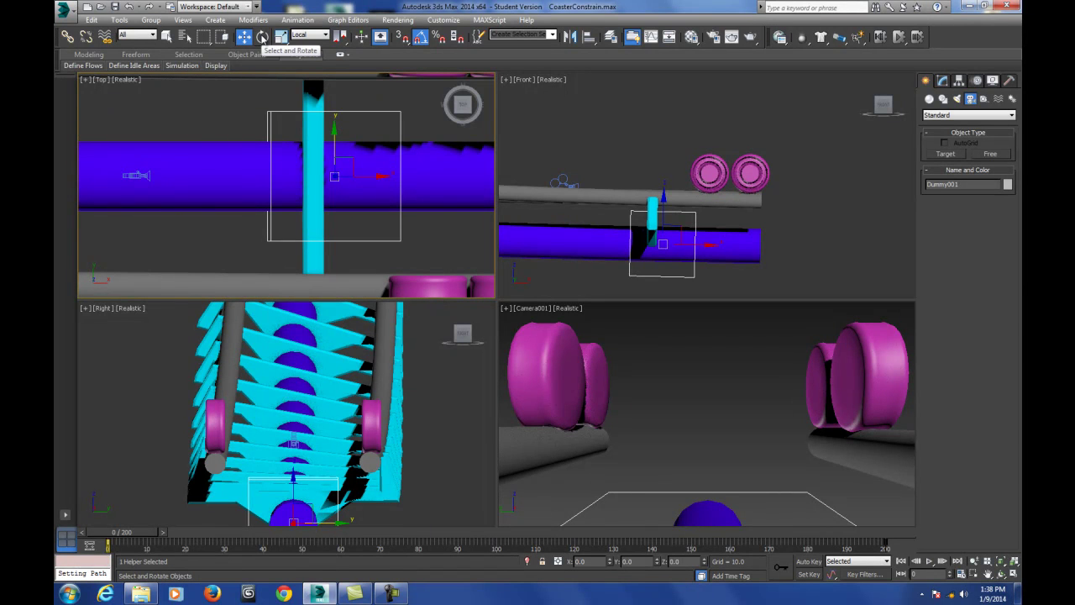
pyautogui.click(262, 37)
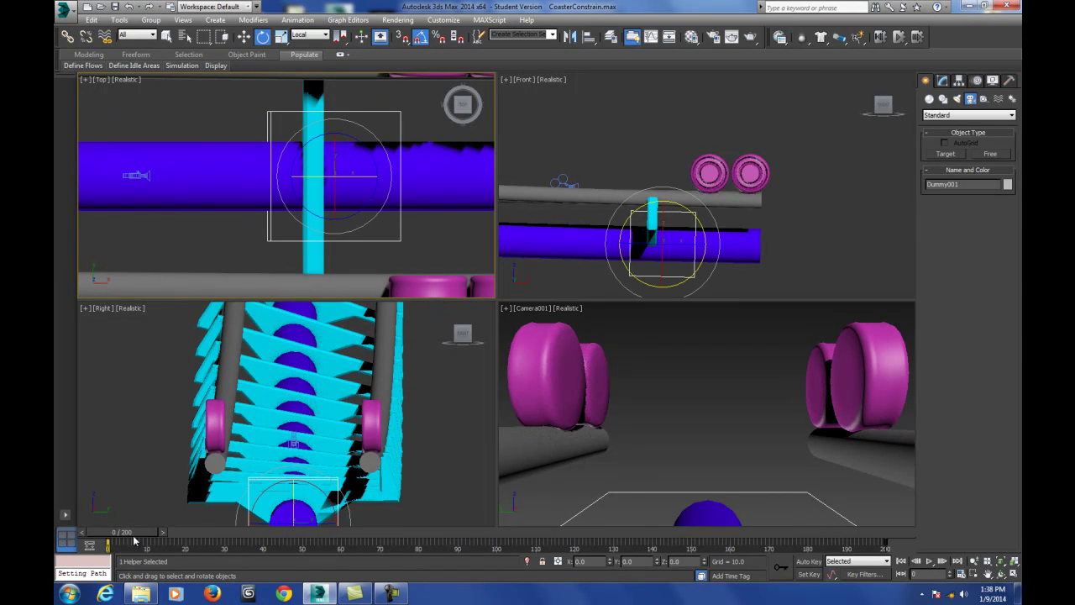
pyautogui.rightClick(595, 328)
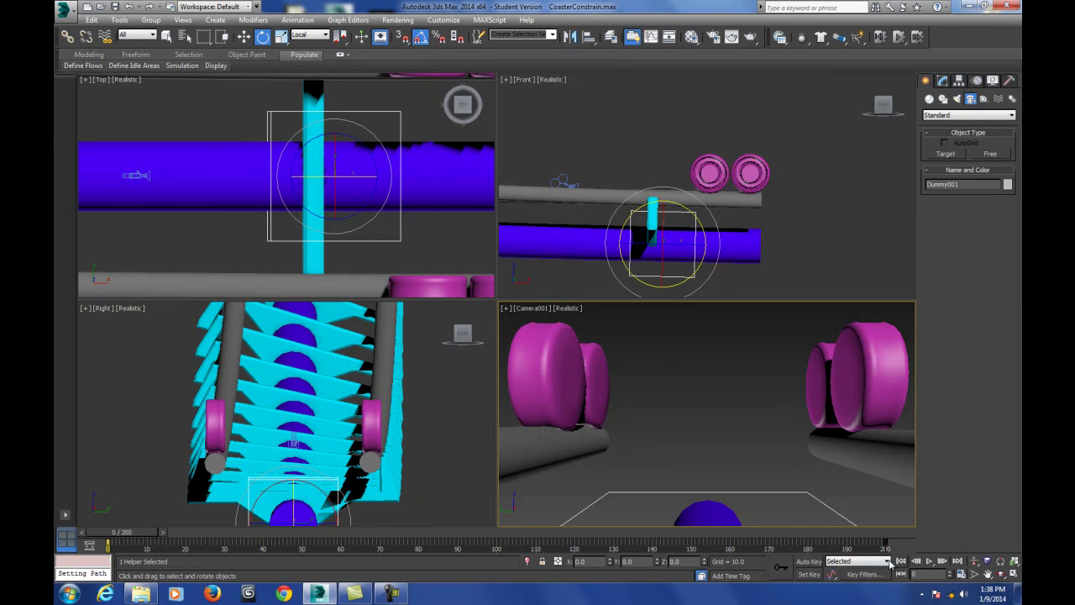
# Turn on Auto Key and set the animation End Time to 100 frames
pyautogui.click(811, 561)
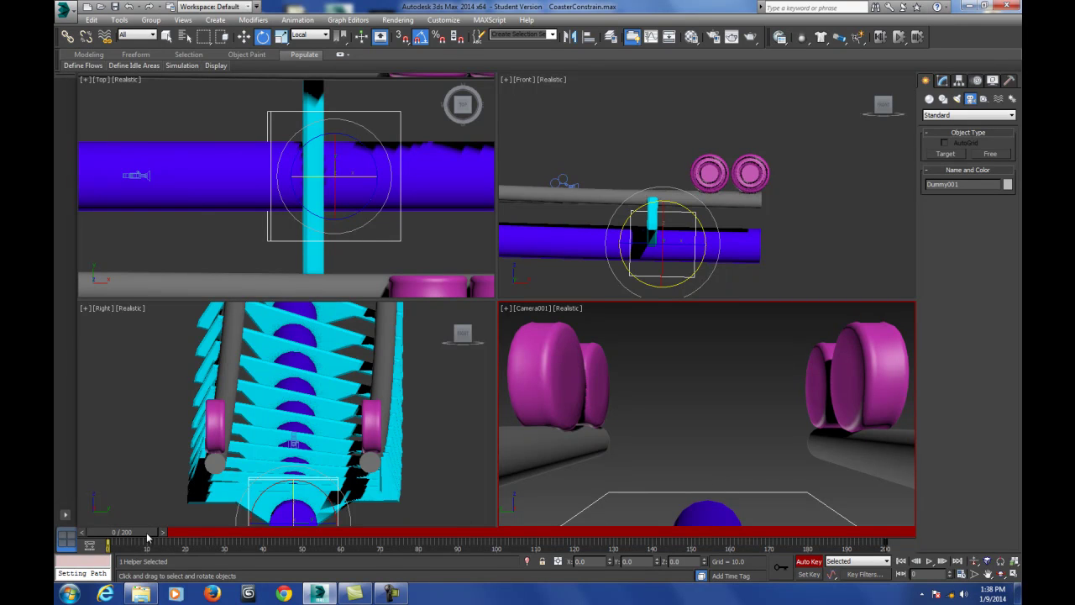
pyautogui.press('/')
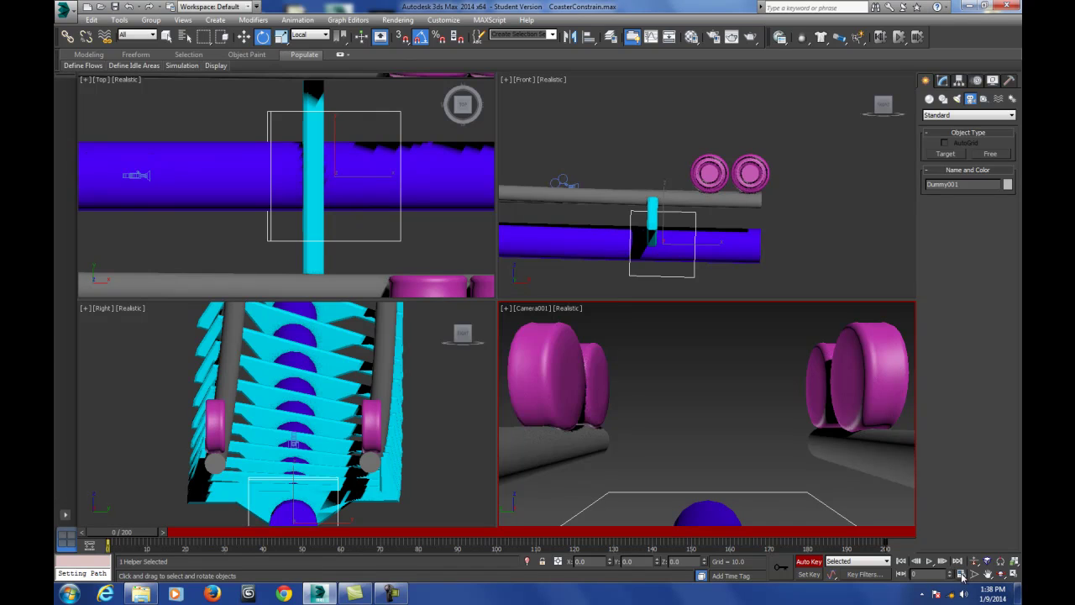
pyautogui.click(963, 574)
pyautogui.doubleClick(504, 316)
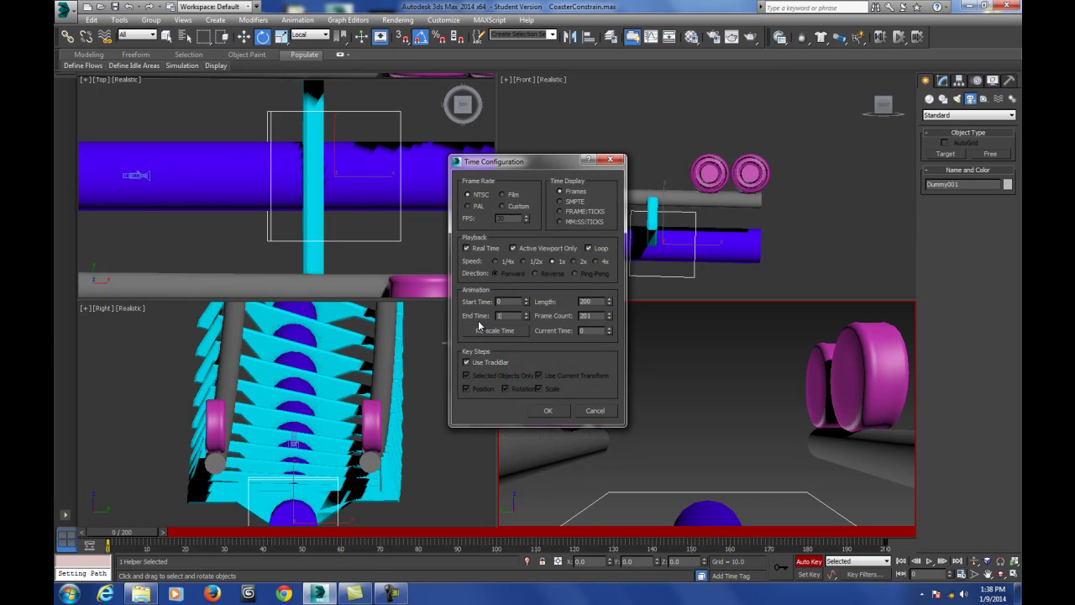
pyautogui.click(548, 410)
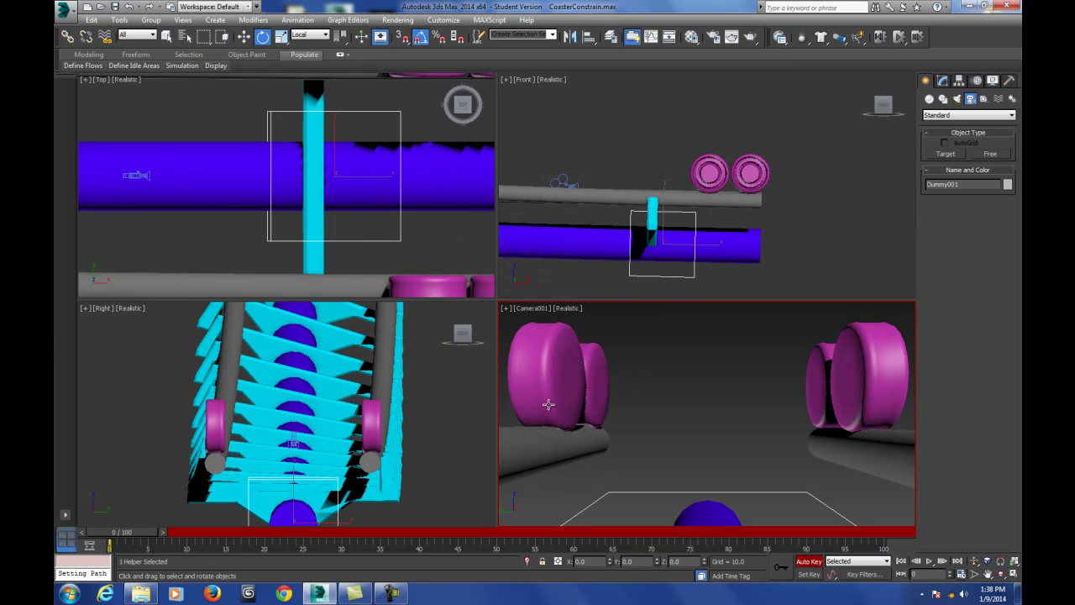
# At frame 5, tilt the dummy about 5° on X in the Right view, then return to frame 0
pyautogui.moveTo(147, 535); pyautogui.dragTo(187, 538)
pyautogui.press('e')
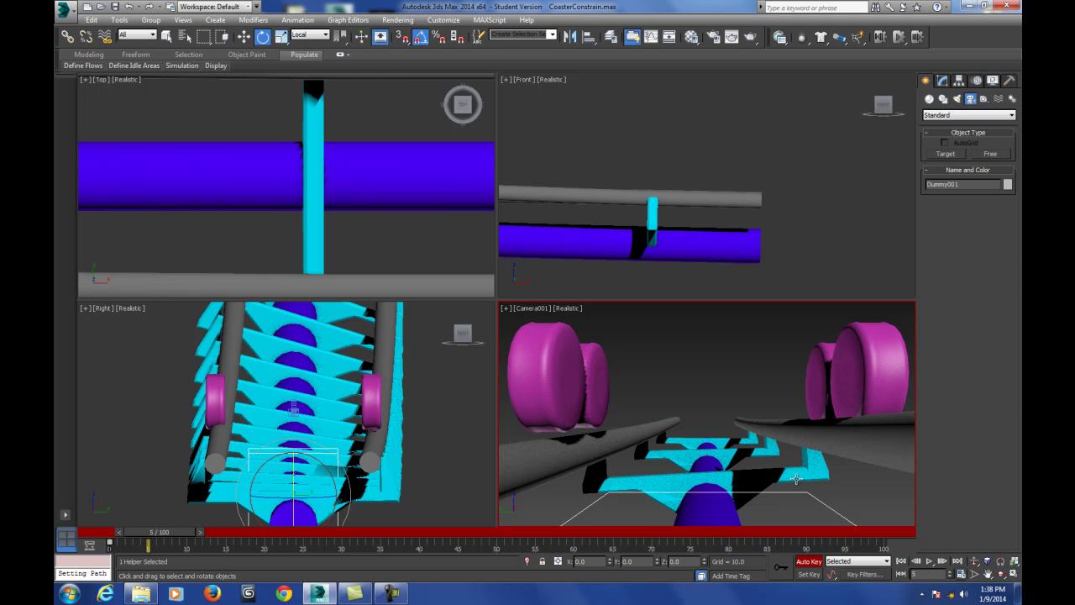
pyautogui.click(328, 471)
pyautogui.moveTo(328, 471); pyautogui.dragTo(353, 403)
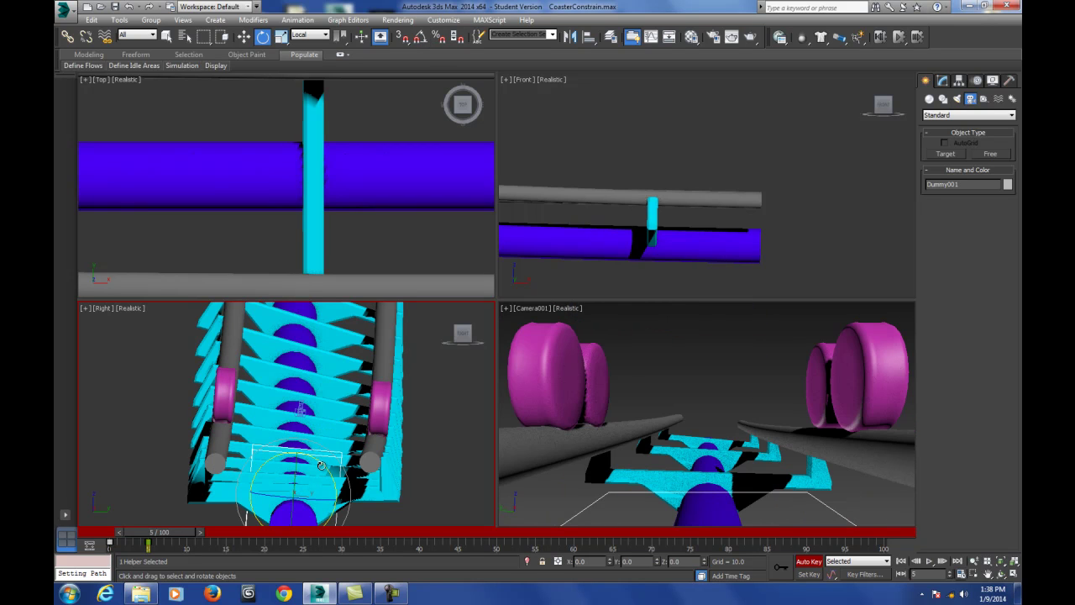
pyautogui.moveTo(323, 466); pyautogui.dragTo(322, 462)
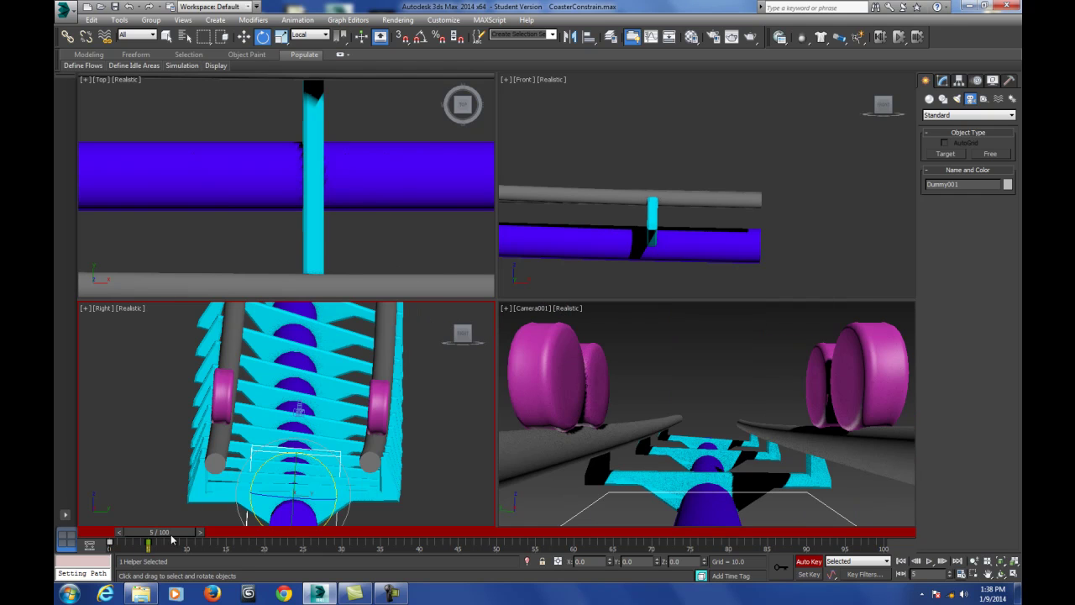
pyautogui.moveTo(176, 538); pyautogui.dragTo(140, 538)
# Turn off Auto Key and give Camera001 the 24mm stock lens
pyautogui.click(810, 561)
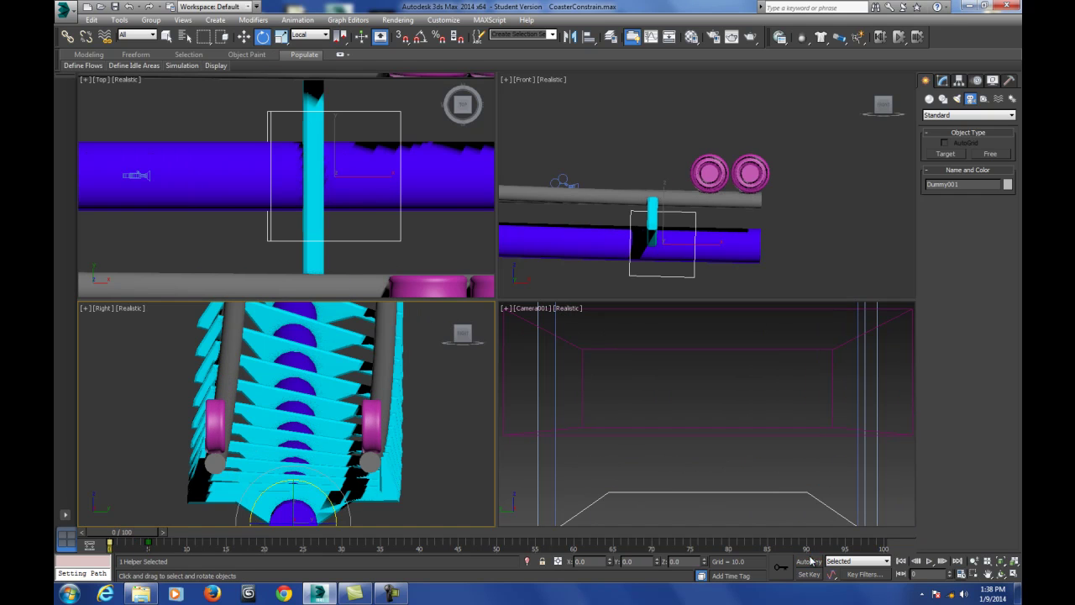
pyautogui.click(244, 37)
pyautogui.click(134, 175)
pyautogui.click(942, 80)
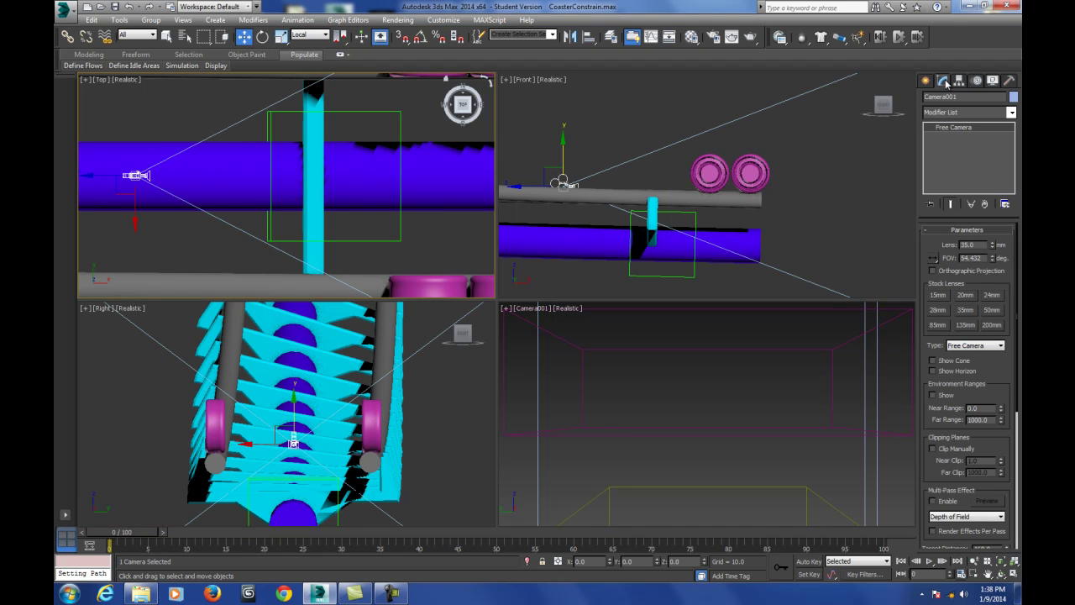
pyautogui.click(966, 308)
pyautogui.click(965, 295)
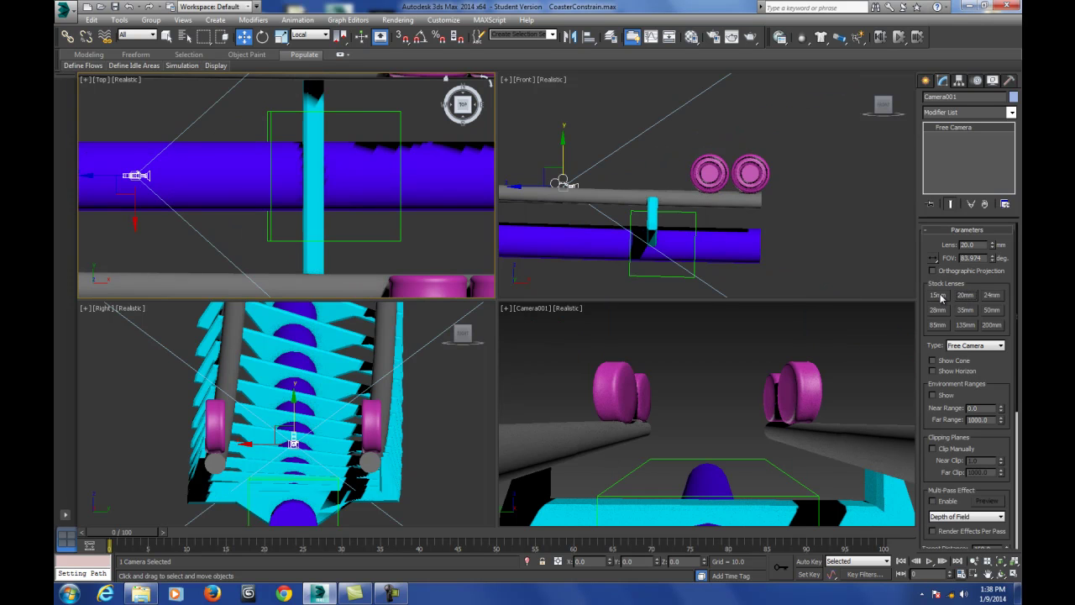
pyautogui.click(989, 295)
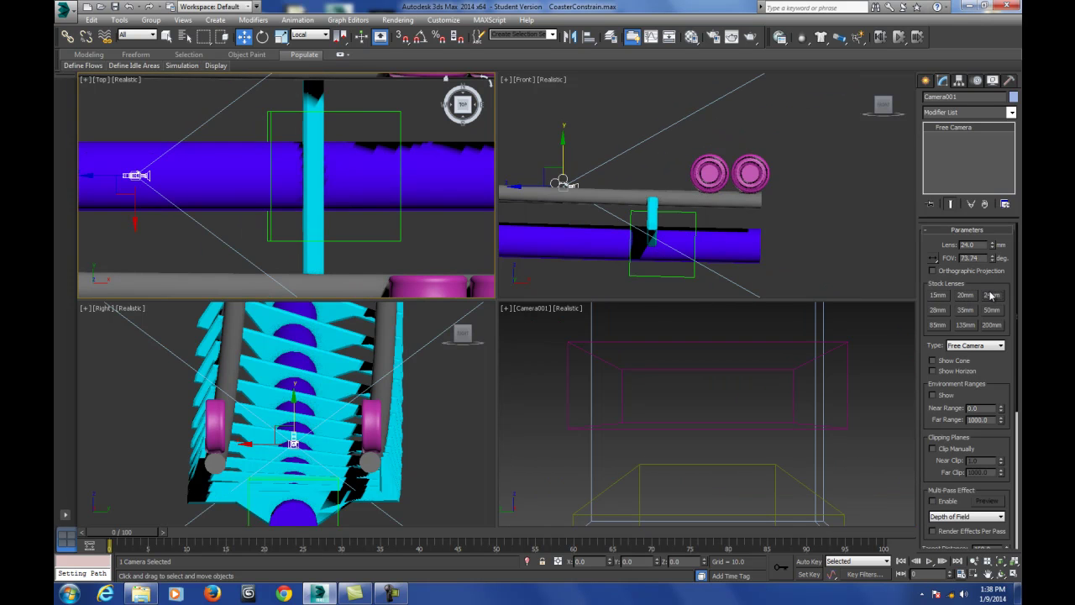
# Select the dummy, toggle Auto Key around frame 5, and return to frame 0
pyautogui.click(628, 477)
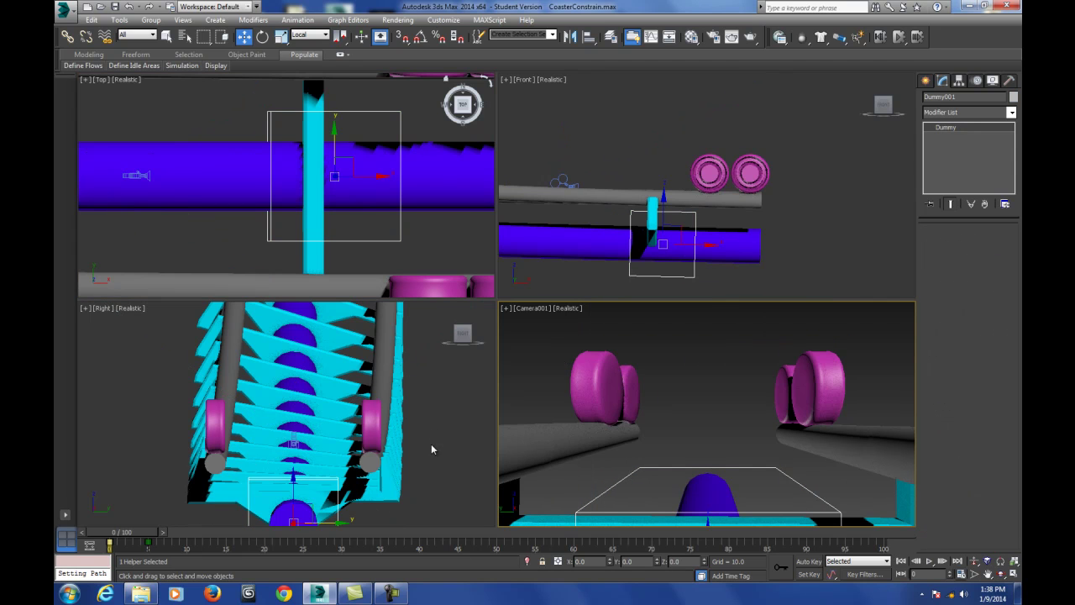
pyautogui.click(808, 561)
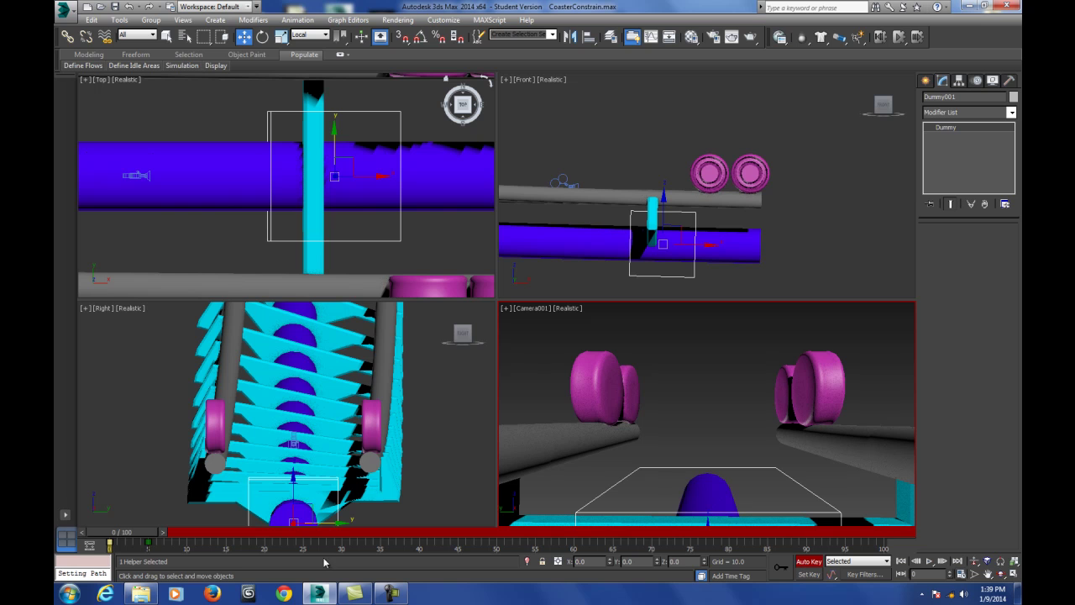
pyautogui.moveTo(144, 532); pyautogui.dragTo(183, 532)
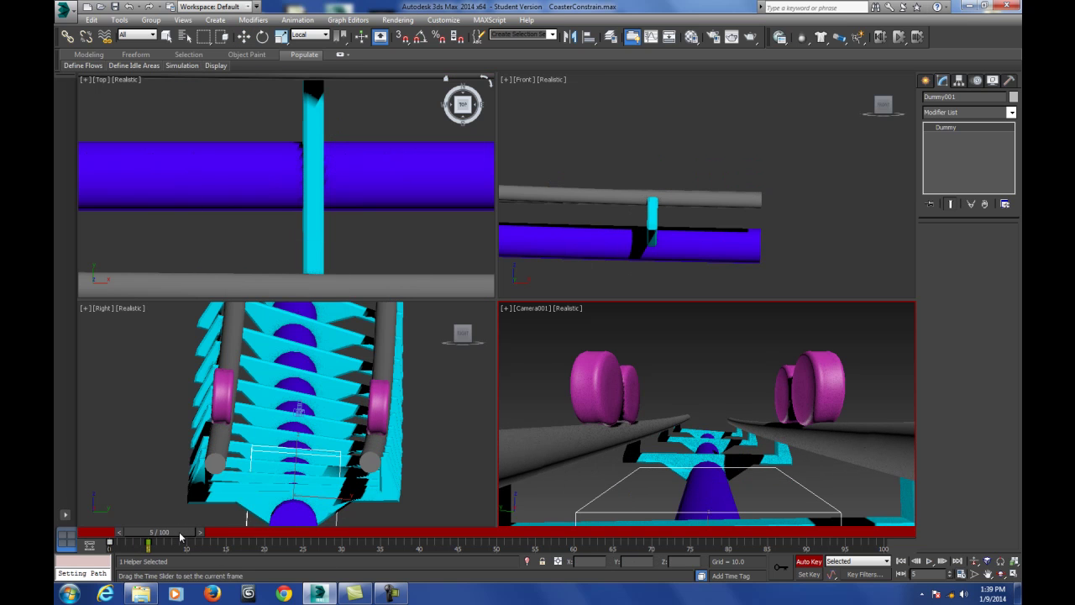
pyautogui.click(262, 37)
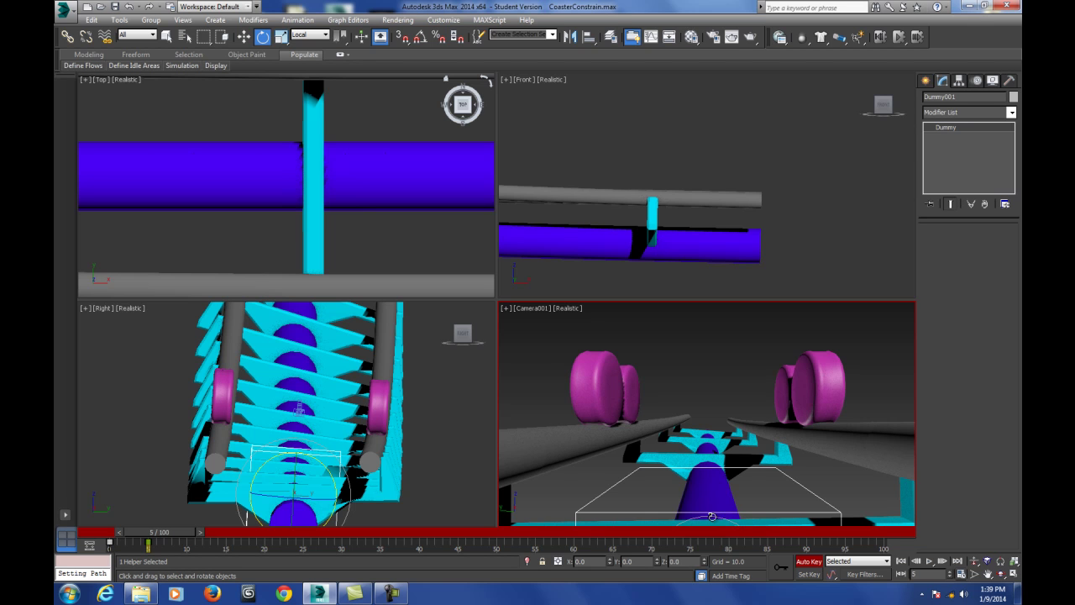
pyautogui.click(817, 562)
pyautogui.moveTo(178, 536); pyautogui.dragTo(139, 535)
# Lower Camera001 toward the track in the Right view, then re-enable Auto Key at frame 5
pyautogui.click(244, 36)
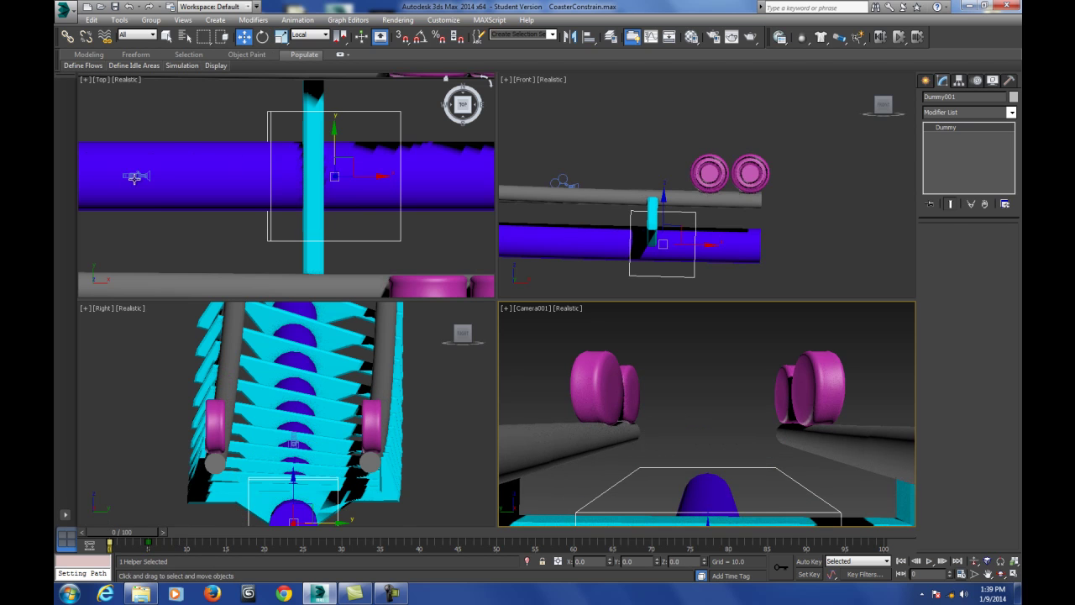
pyautogui.click(137, 175)
pyautogui.click(295, 400)
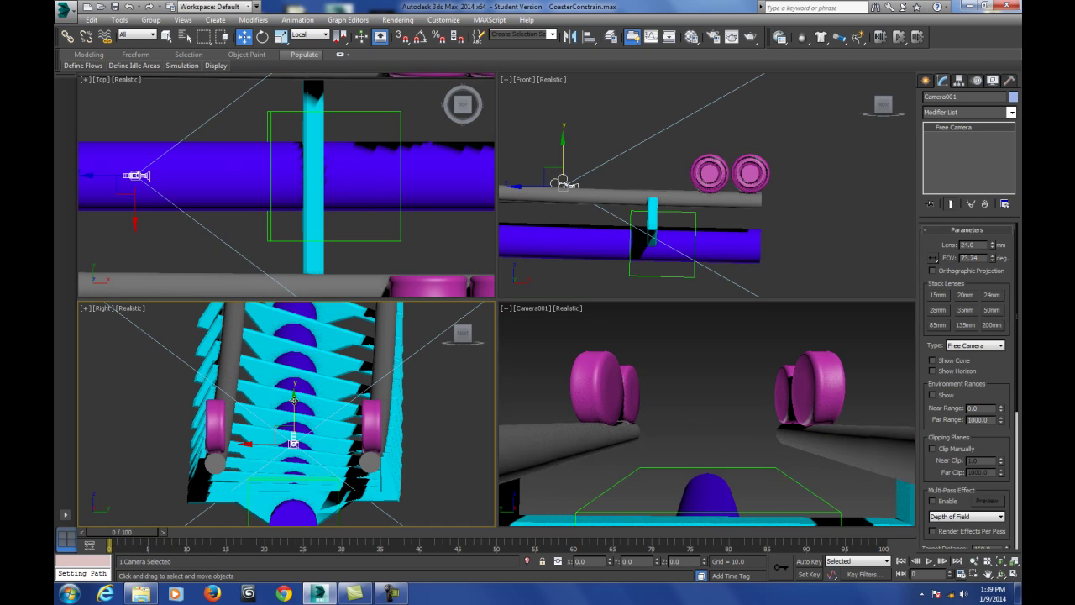
pyautogui.moveTo(294, 400); pyautogui.dragTo(294, 413)
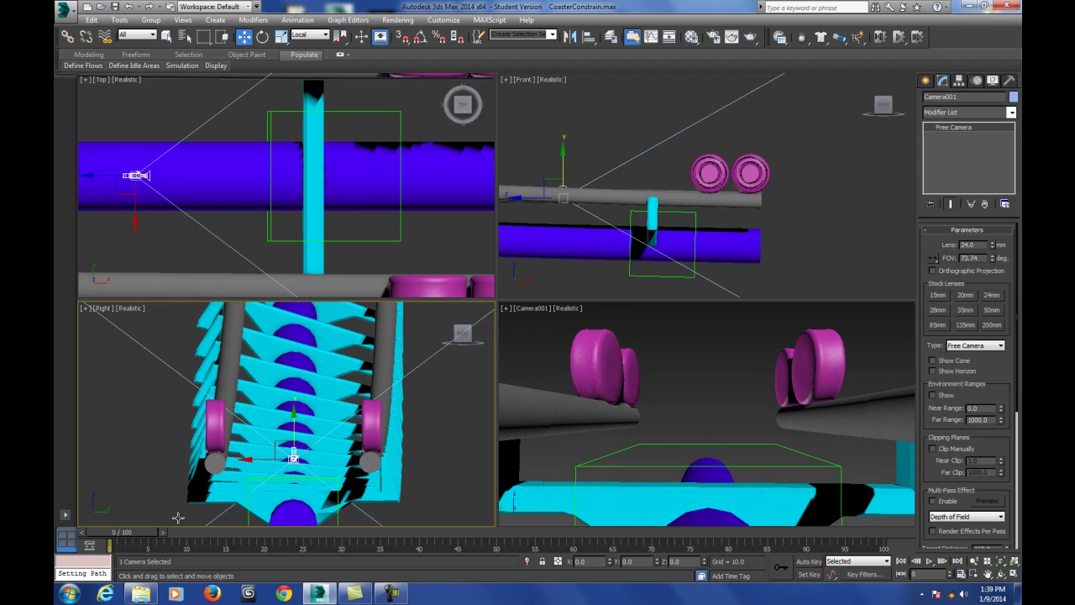
pyautogui.click(808, 561)
pyautogui.rightClick(554, 379)
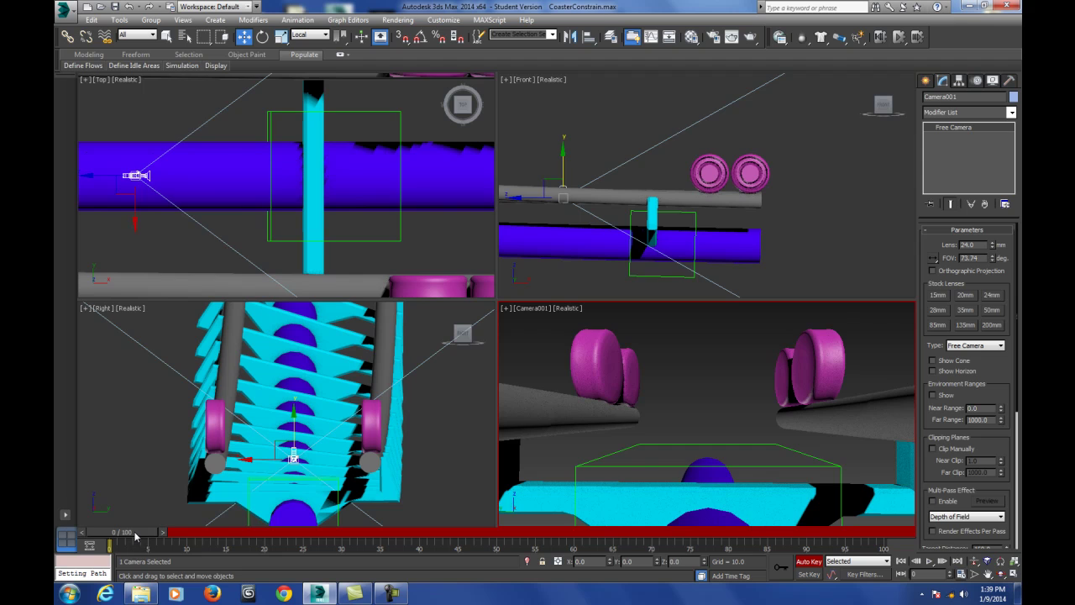
pyautogui.moveTo(134, 536); pyautogui.dragTo(172, 536)
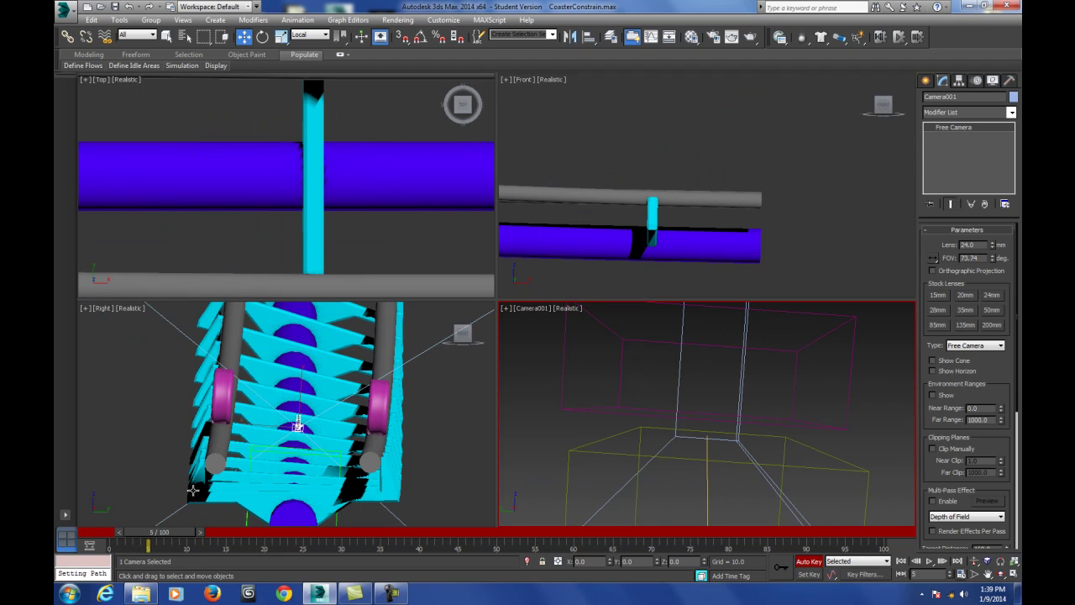
# Key Dummy001's X rotation at frames 5 and 10 in the Camera001 view, then maximize that view
pyautogui.press('Home')
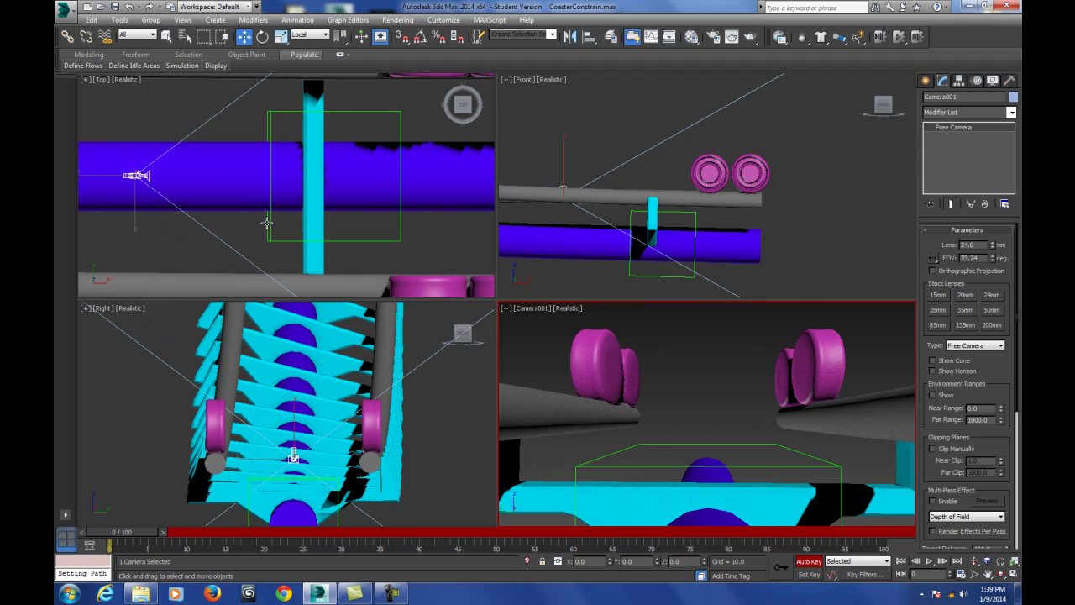
pyautogui.click(267, 223)
pyautogui.moveTo(160, 536); pyautogui.dragTo(197, 536)
pyautogui.click(262, 36)
pyautogui.click(725, 503)
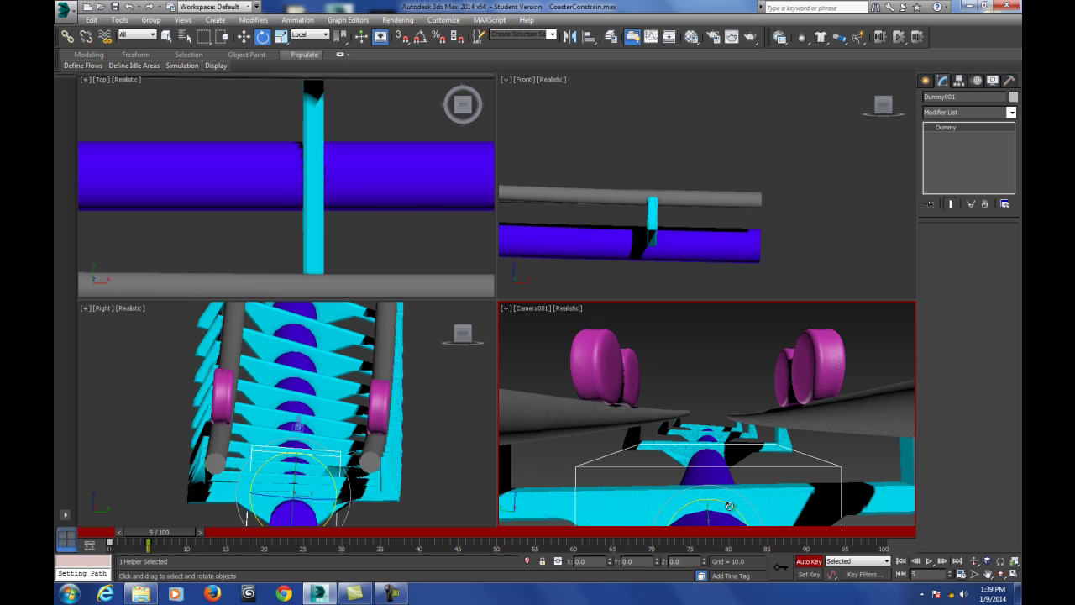
pyautogui.moveTo(729, 505); pyautogui.dragTo(730, 505)
pyautogui.moveTo(182, 536); pyautogui.dragTo(216, 536)
pyautogui.moveTo(733, 489); pyautogui.dragTo(736, 506)
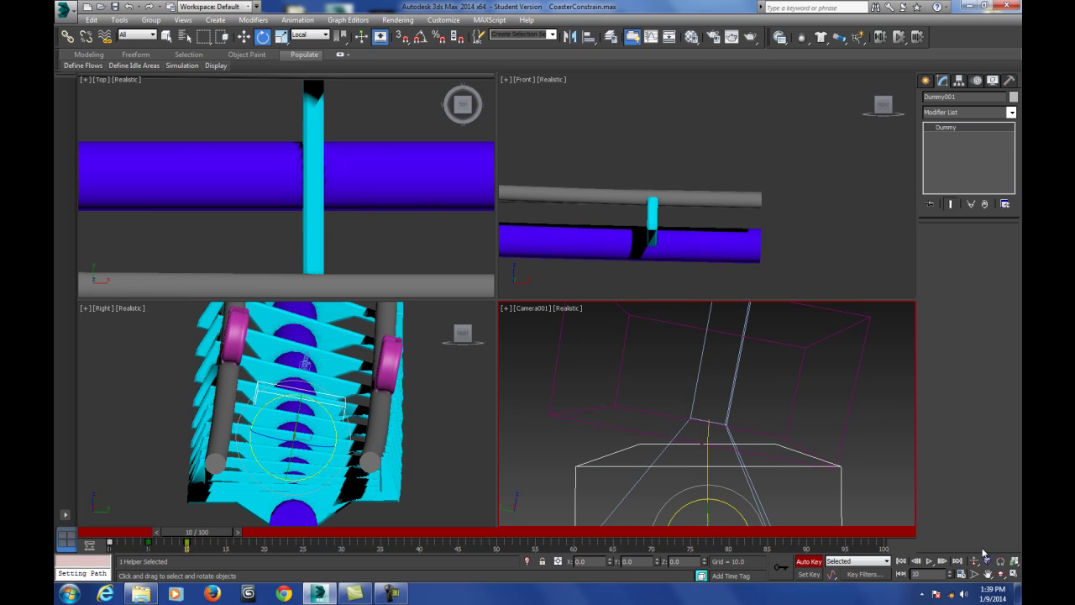
pyautogui.click(1013, 574)
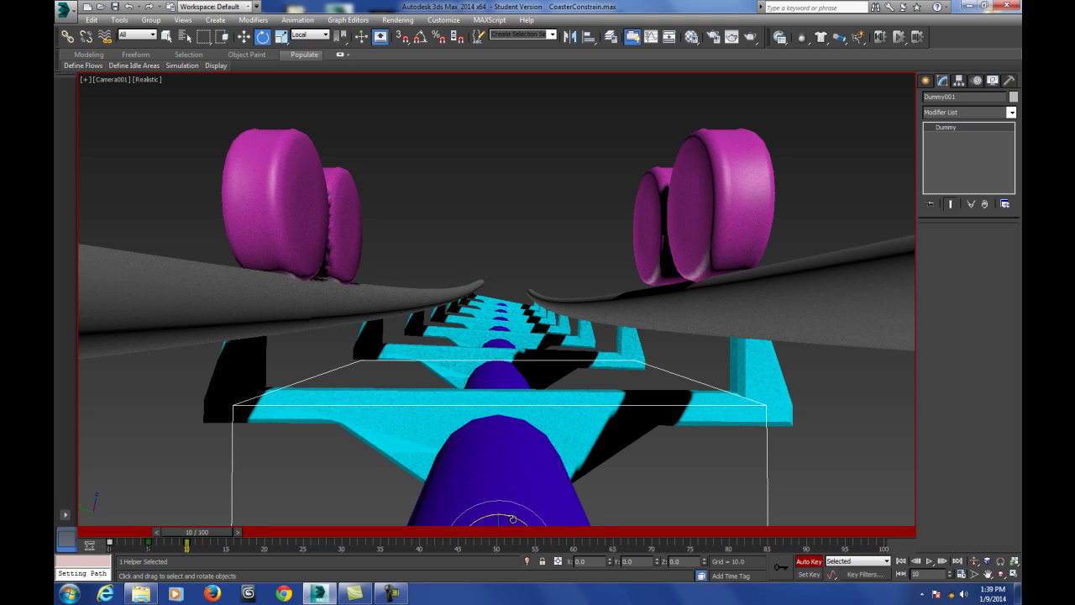
# Tilt Dummy001 to level the camera at frames 10, 15, 20 and 25
pyautogui.moveTo(519, 519); pyautogui.dragTo(520, 521)
pyautogui.moveTo(206, 536); pyautogui.dragTo(244, 536)
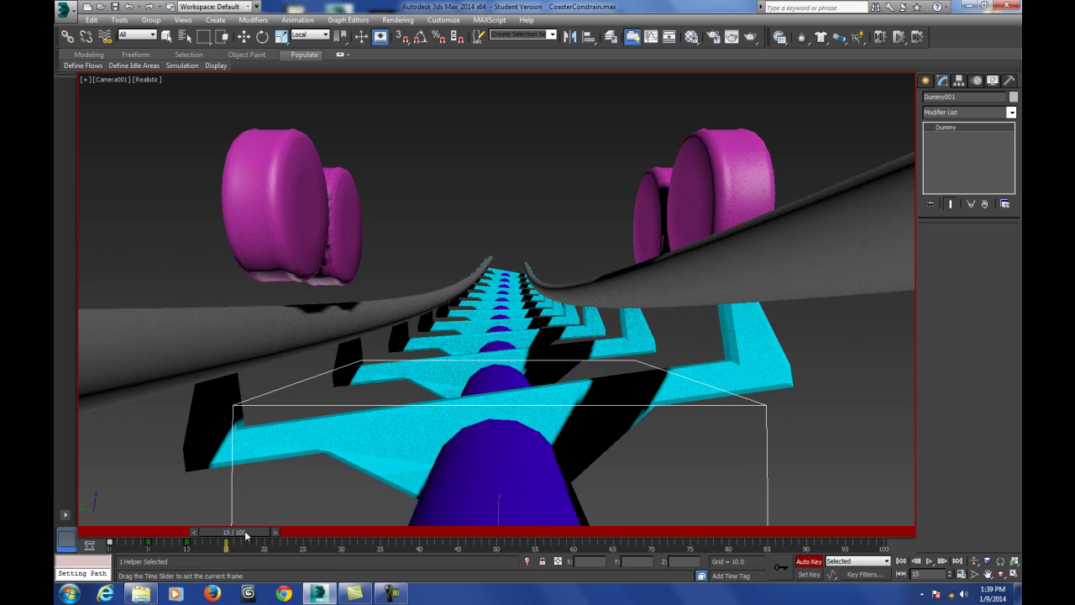
pyautogui.moveTo(517, 519); pyautogui.dragTo(510, 505)
pyautogui.moveTo(248, 536); pyautogui.dragTo(286, 536)
pyautogui.moveTo(514, 518); pyautogui.dragTo(505, 508)
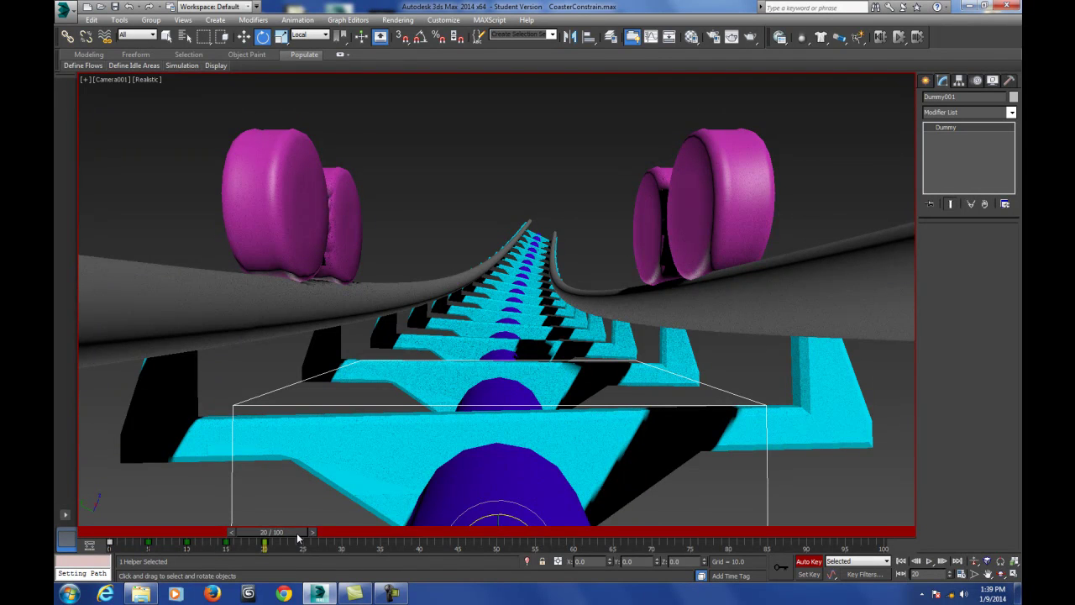
pyautogui.moveTo(299, 534); pyautogui.dragTo(335, 533)
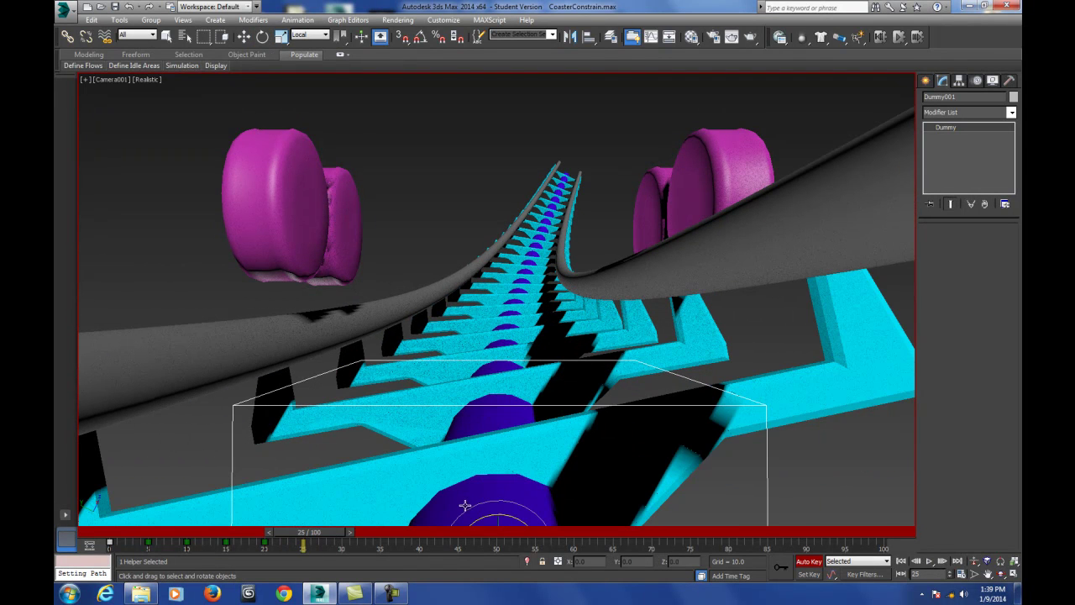
pyautogui.moveTo(504, 514); pyautogui.dragTo(508, 507)
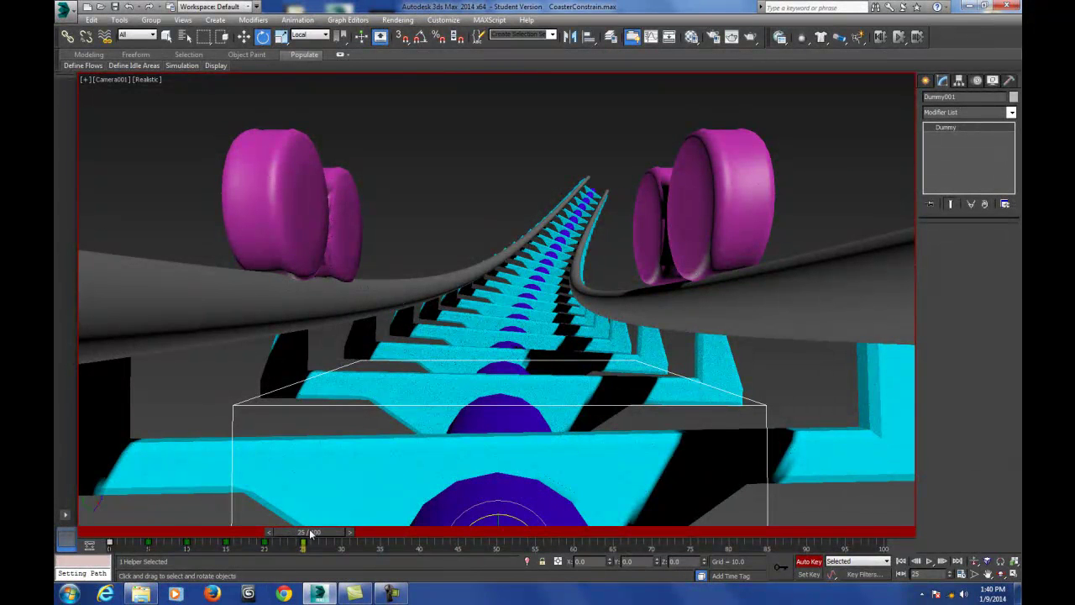
# Key level tilts on Dummy001 at frames 30, 35 and 40, then step to 45
pyautogui.moveTo(310, 534); pyautogui.dragTo(348, 534)
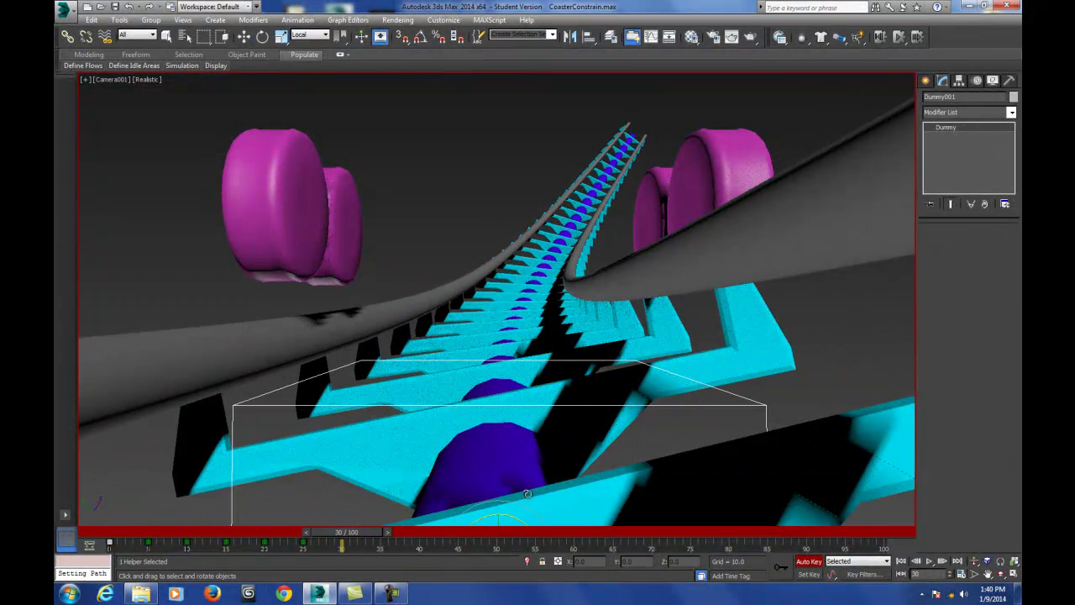
pyautogui.moveTo(514, 512); pyautogui.dragTo(513, 502)
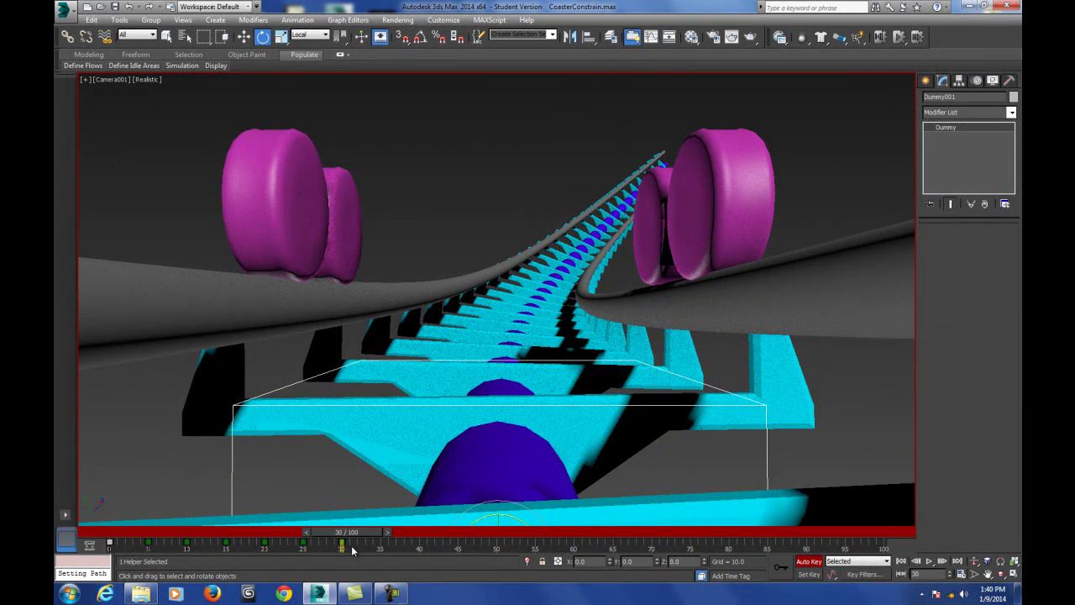
pyautogui.moveTo(353, 544); pyautogui.dragTo(384, 534)
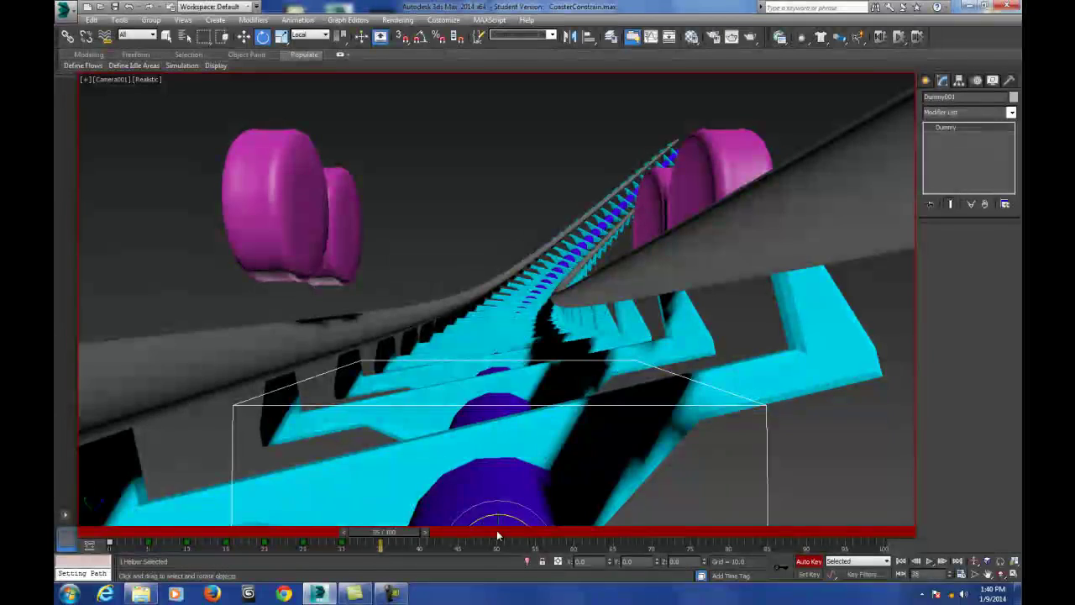
pyautogui.moveTo(509, 514); pyautogui.dragTo(503, 511)
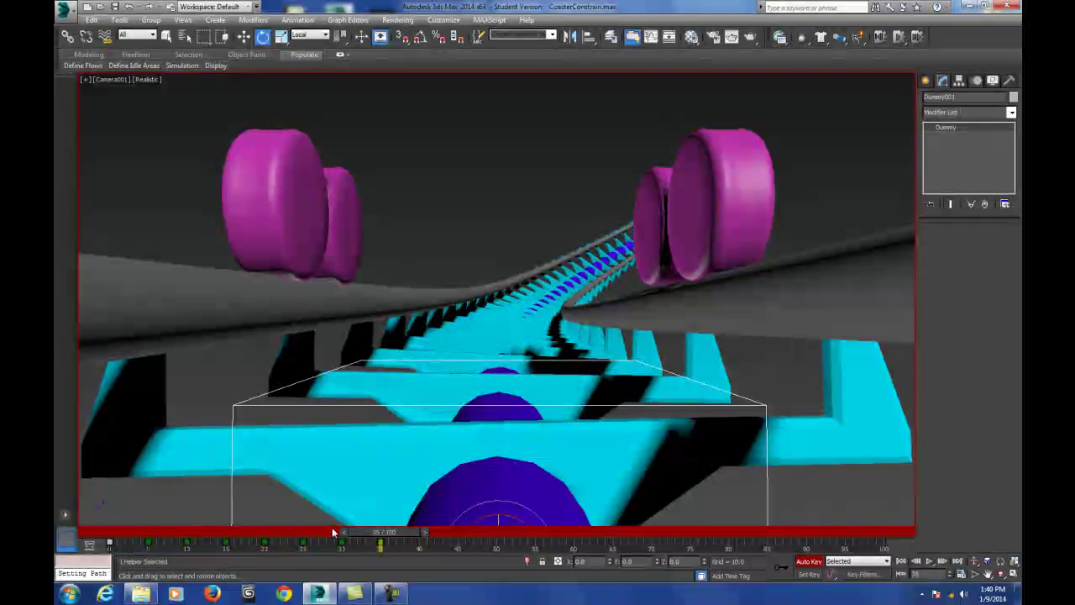
pyautogui.moveTo(409, 533); pyautogui.dragTo(446, 533)
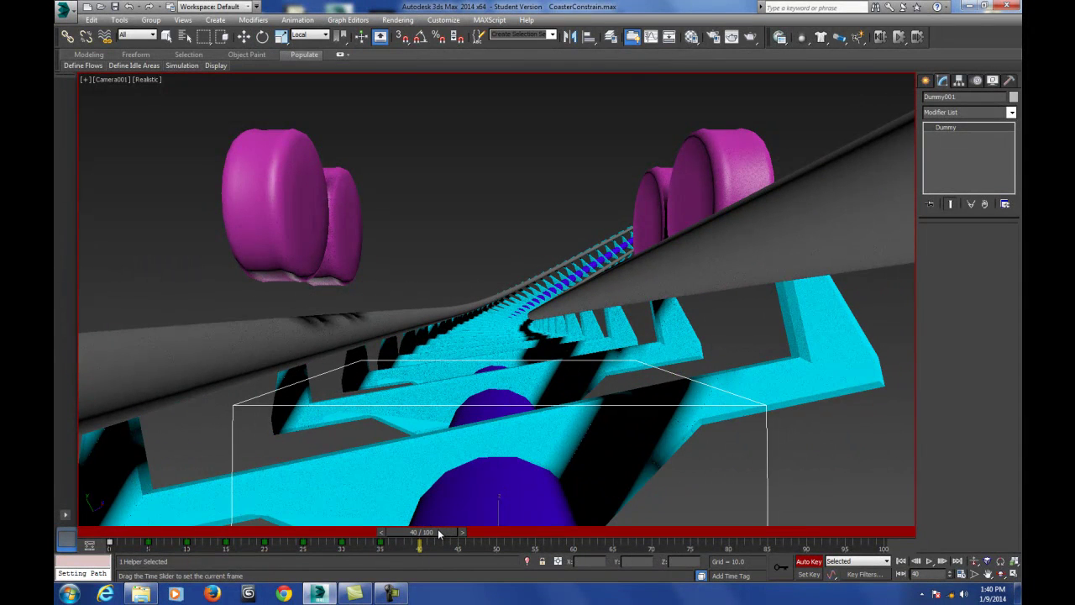
pyautogui.press('e')
pyautogui.moveTo(520, 519); pyautogui.dragTo(514, 505)
pyautogui.press('.')
pyautogui.press('.')
pyautogui.press('.')
pyautogui.press('.')
pyautogui.press('.')
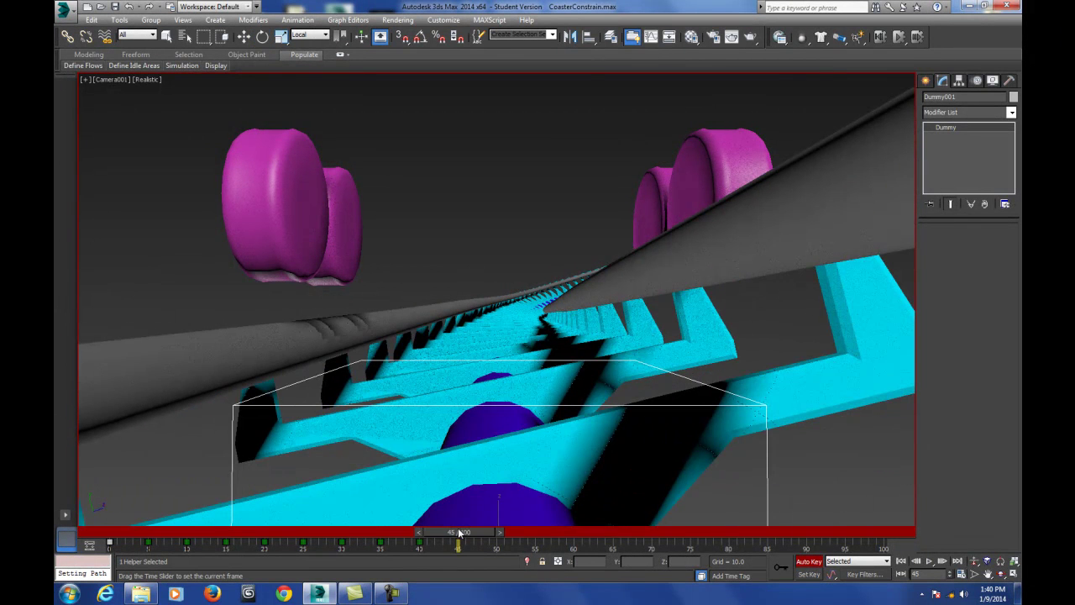
# Roll Dummy001 level at frames 45, 55 and 60
pyautogui.moveTo(522, 520); pyautogui.dragTo(516, 509)
pyautogui.moveTo(457, 540); pyautogui.dragTo(508, 499)
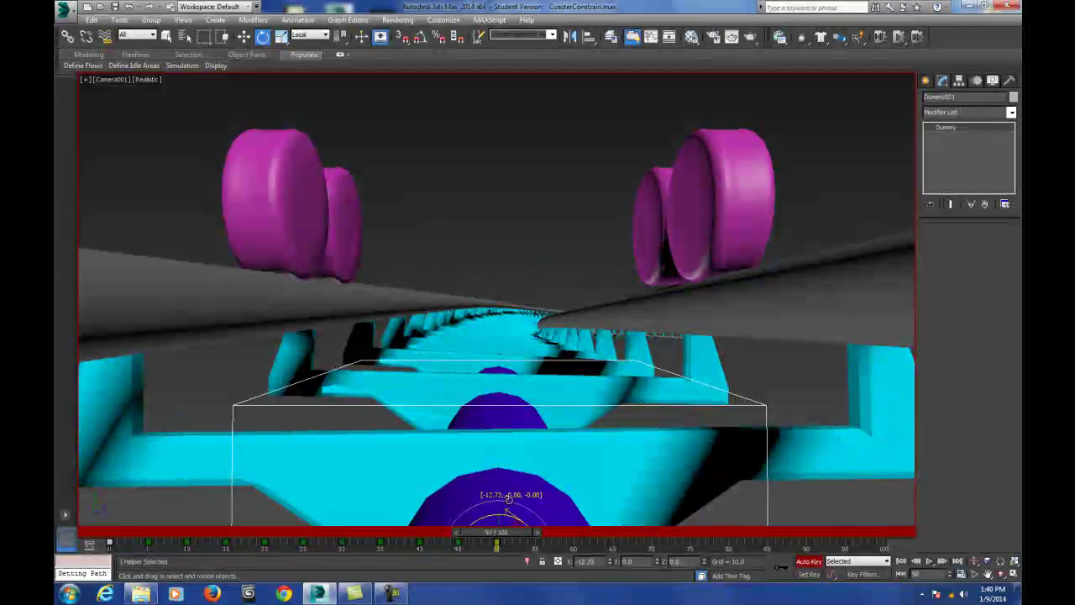
pyautogui.moveTo(514, 535); pyautogui.dragTo(535, 468)
pyautogui.press('e')
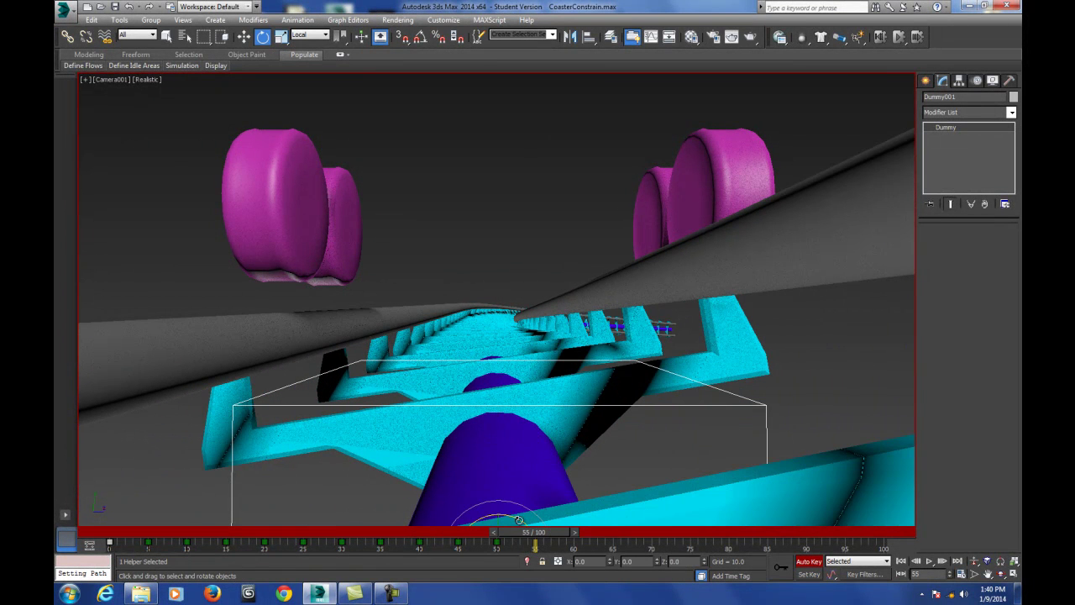
pyautogui.moveTo(518, 519); pyautogui.dragTo(593, 539)
pyautogui.press('e')
pyautogui.moveTo(502, 514); pyautogui.dragTo(504, 501)
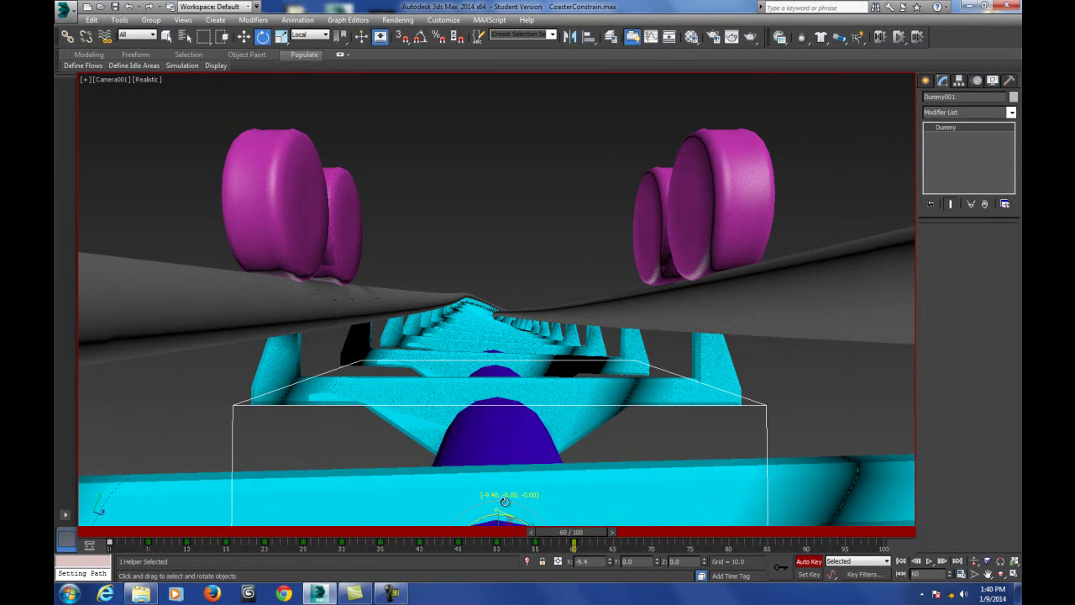
# Key Dummy001's level tilts at frames 65, 70 and 75
pyautogui.moveTo(598, 532); pyautogui.dragTo(632, 535)
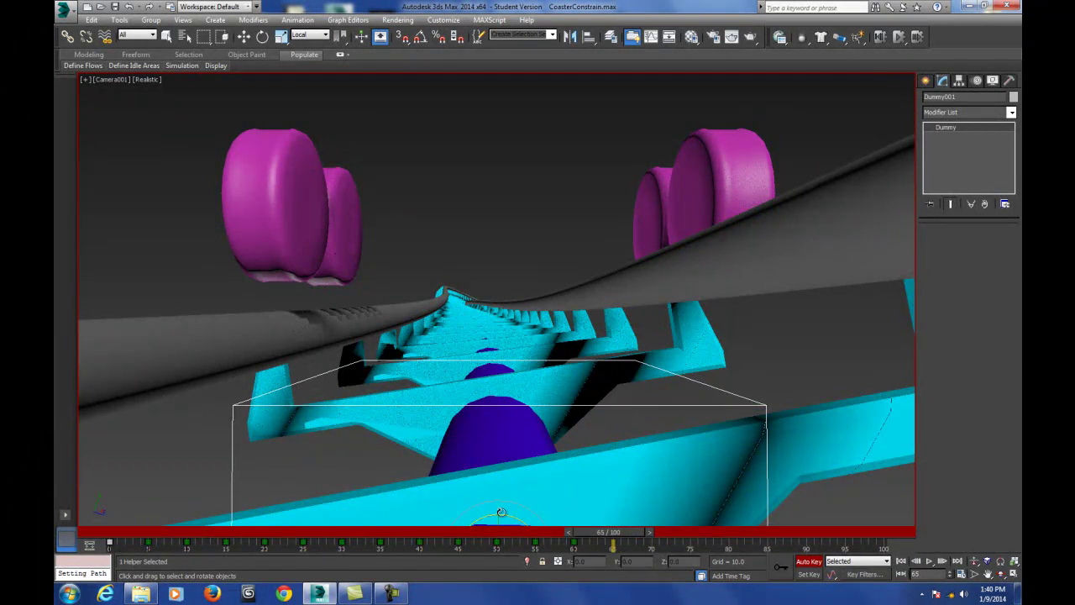
pyautogui.moveTo(509, 513); pyautogui.dragTo(513, 502)
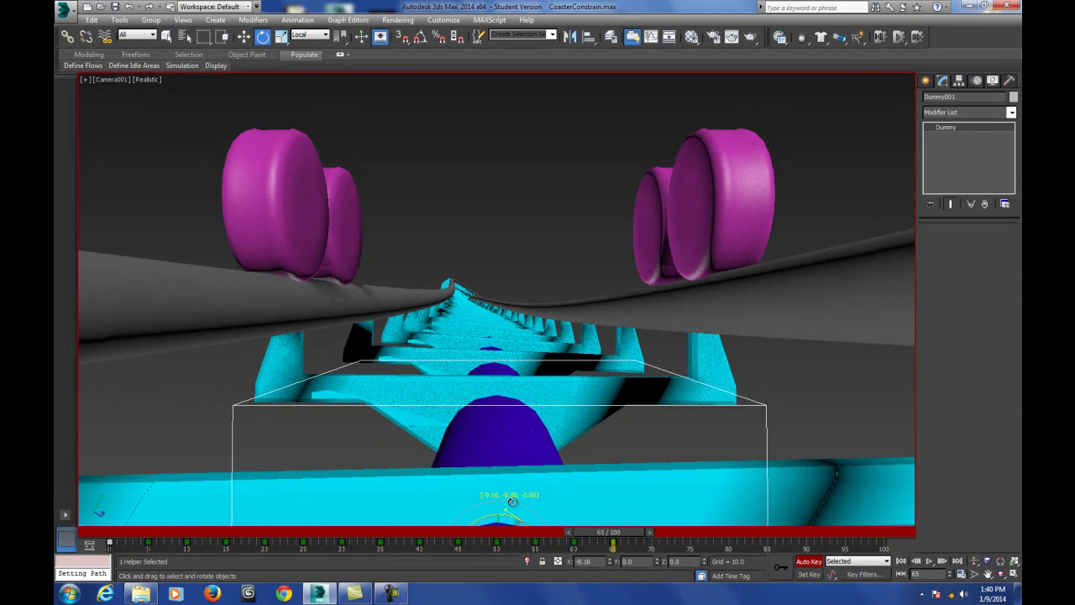
pyautogui.moveTo(511, 501); pyautogui.dragTo(512, 502)
pyautogui.moveTo(625, 535); pyautogui.dragTo(661, 534)
pyautogui.moveTo(514, 514)
pyautogui.mouseDown()
pyautogui.moveTo(509, 497)
pyautogui.moveTo(521, 501)
pyautogui.mouseUp()
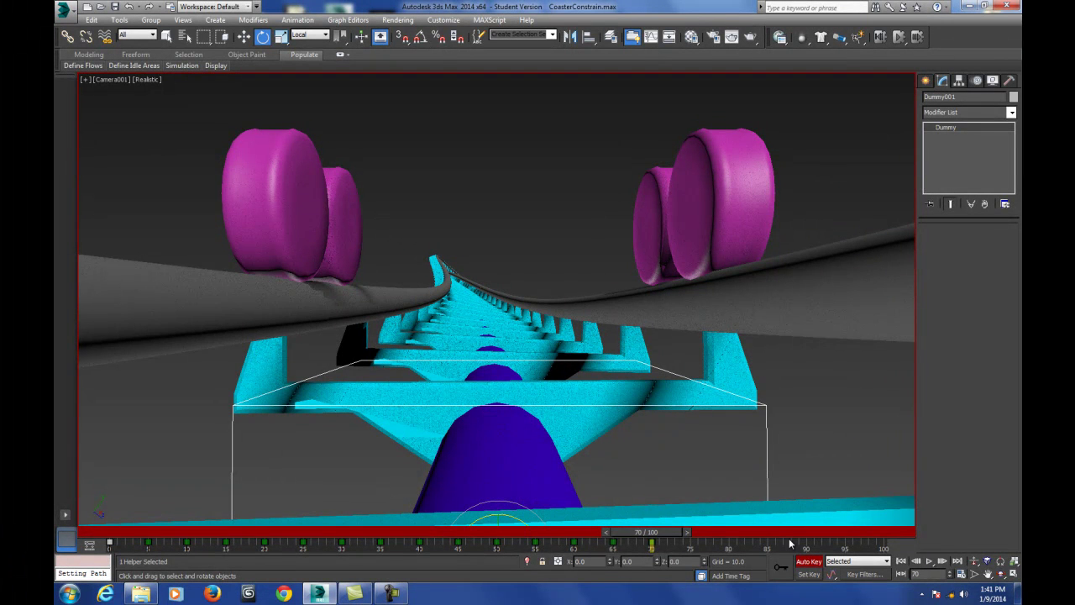
pyautogui.moveTo(656, 535); pyautogui.dragTo(690, 529)
pyautogui.moveTo(509, 507); pyautogui.dragTo(509, 502)
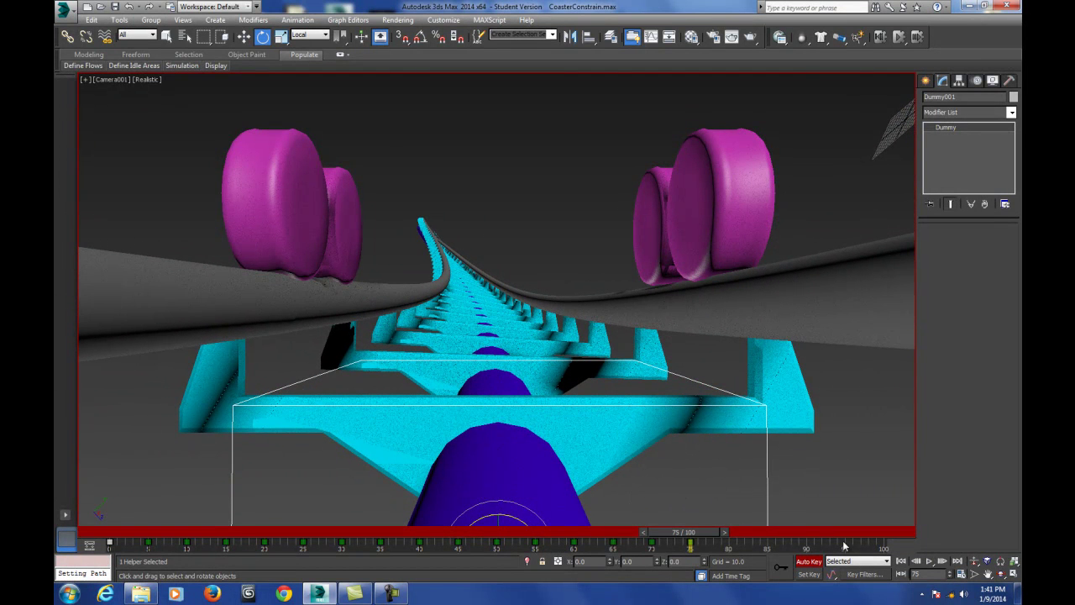
# Set the animation End Time to 200 frames in Time Configuration
pyautogui.click(389, 594)
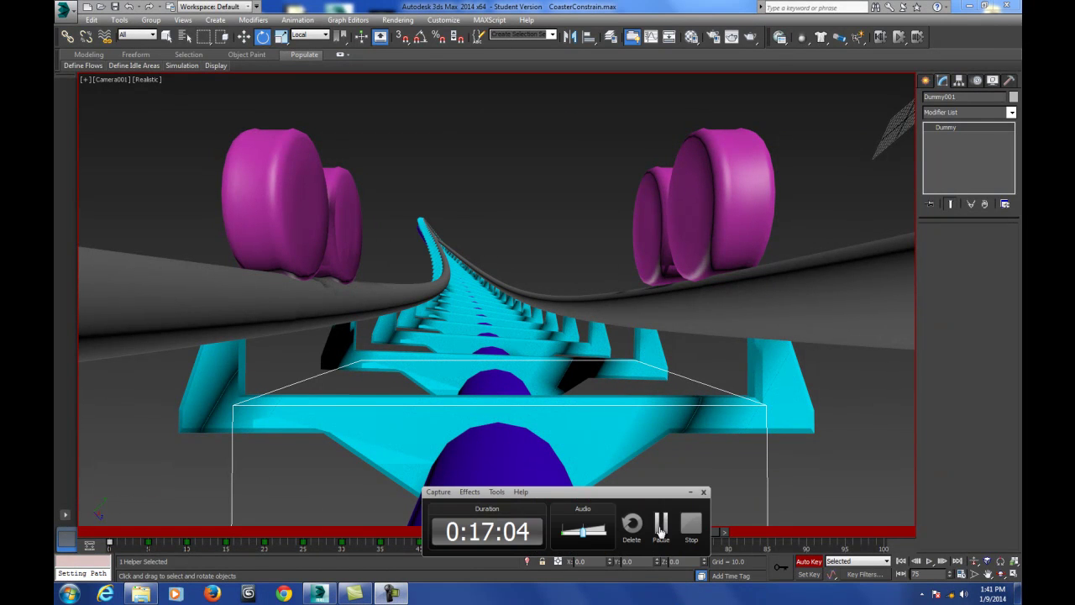
pyautogui.click(660, 525)
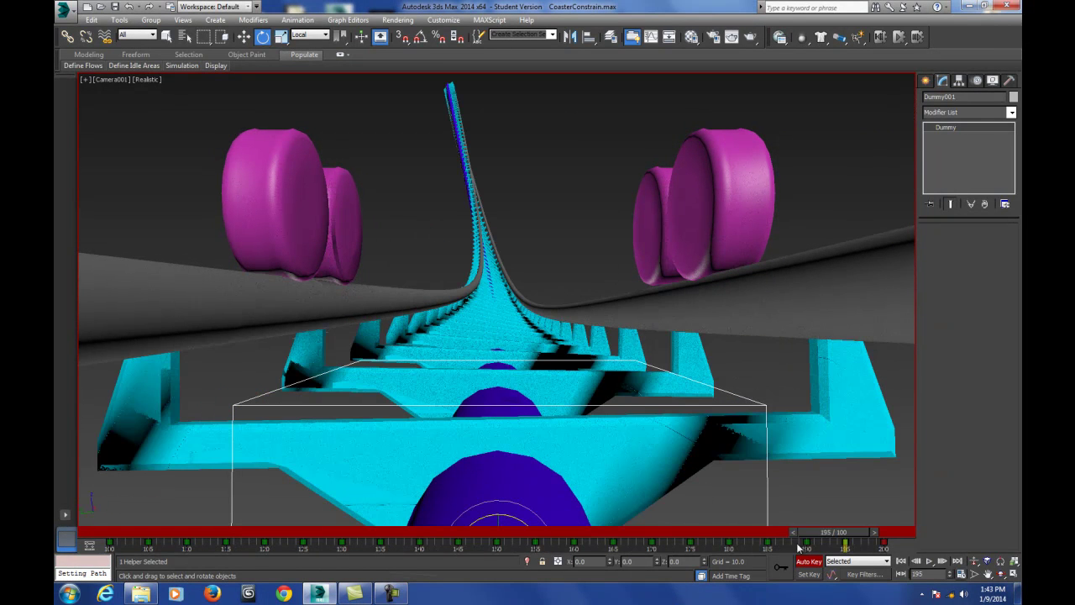
pyautogui.click(962, 573)
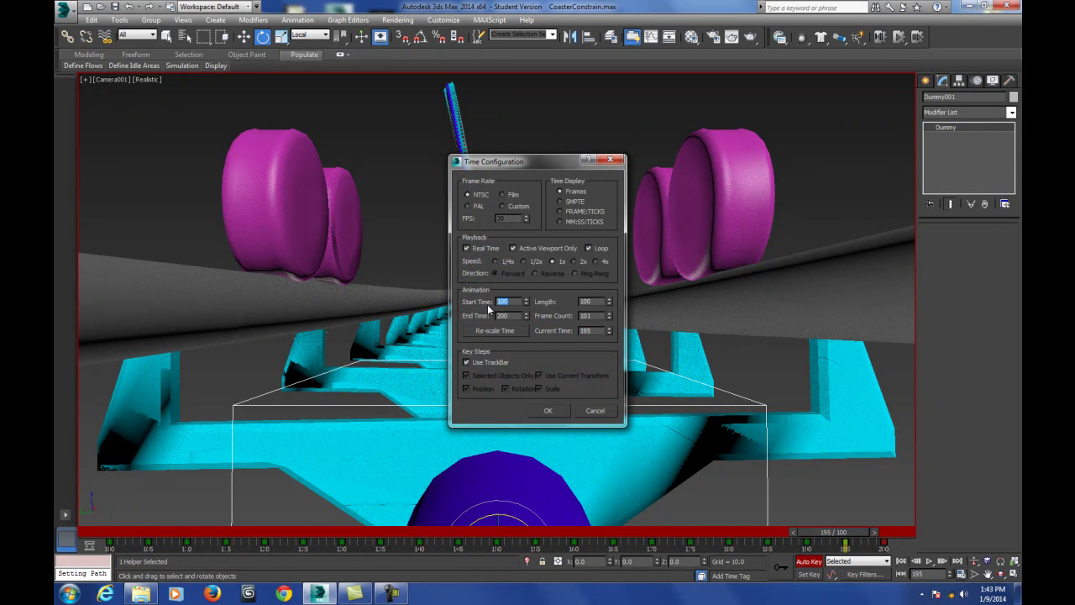
pyautogui.click(547, 410)
# Return to frame 0, turn off Auto Key, play the ride, then stop and show four views
pyautogui.moveTo(836, 534); pyautogui.dragTo(109, 544)
pyautogui.press('e')
pyautogui.click(810, 561)
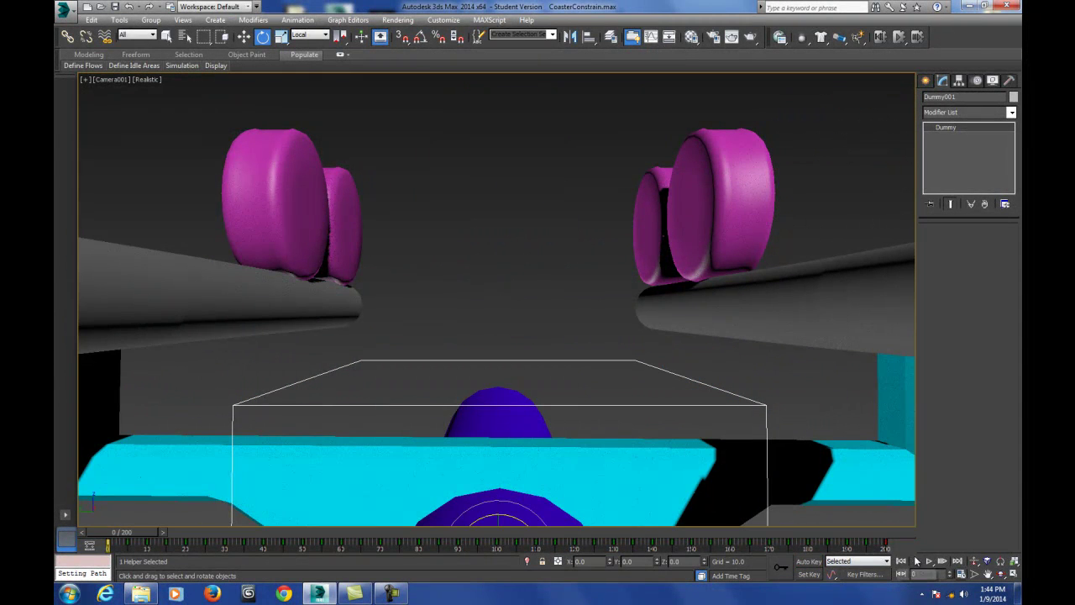
pyautogui.click(929, 561)
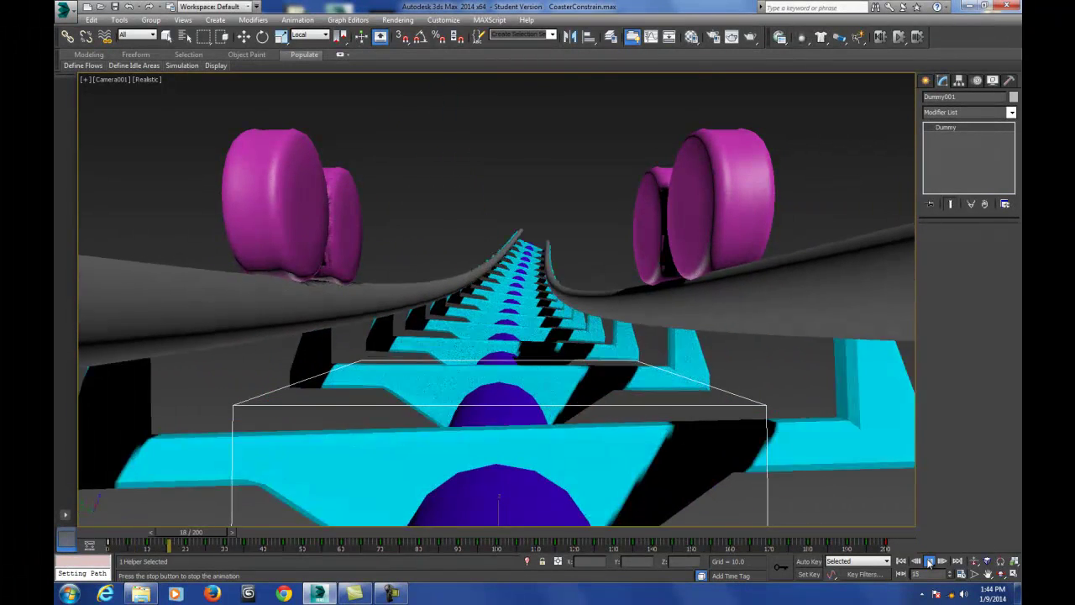
pyautogui.click(930, 562)
# Stop playback, show all four viewports and return the timeline to frame 0
pyautogui.click(1013, 574)
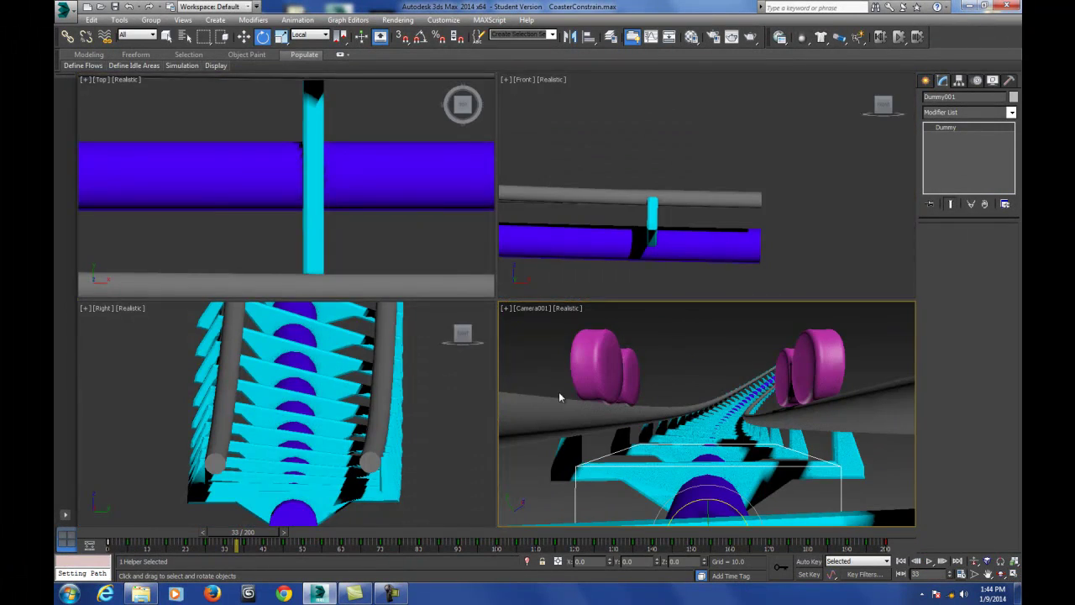
pyautogui.middleClick(377, 171)
pyautogui.scroll(-10, 377, 171)
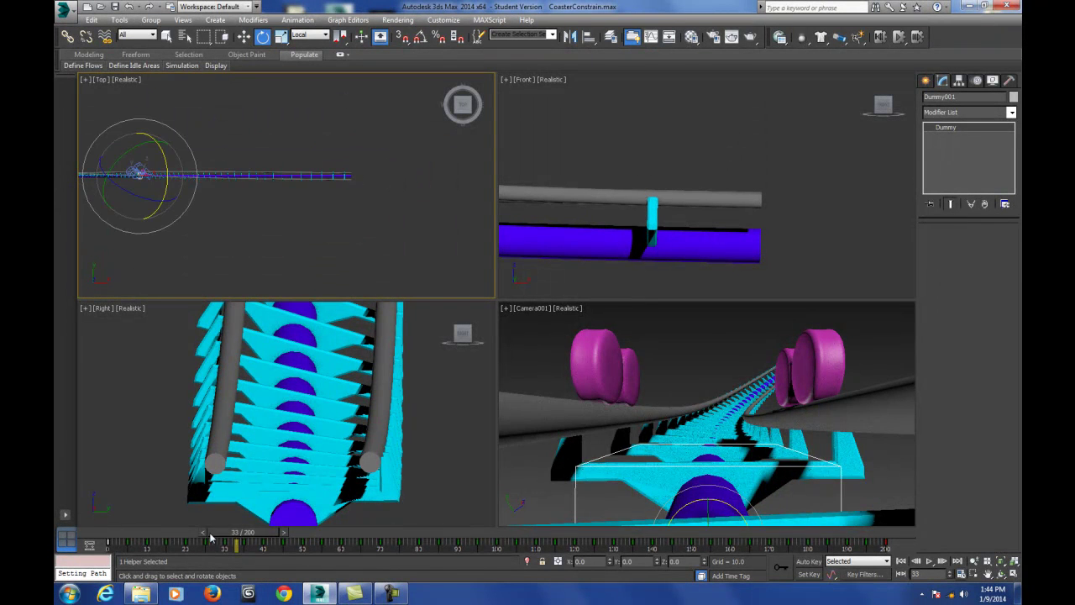
pyautogui.moveTo(217, 536); pyautogui.dragTo(55, 544)
pyautogui.scroll(8, 334, 219)
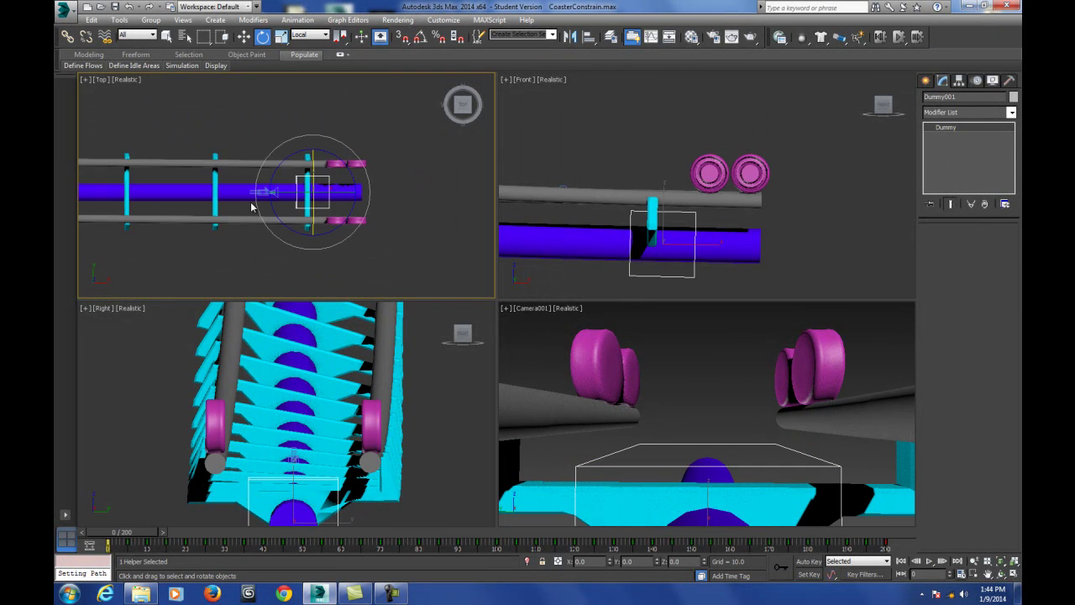
# Select Camera001 and try rotating it toward the track, then undo and cancel the rotations
pyautogui.click(275, 180)
pyautogui.moveTo(243, 217); pyautogui.dragTo(252, 193)
pyautogui.click(141, 6)
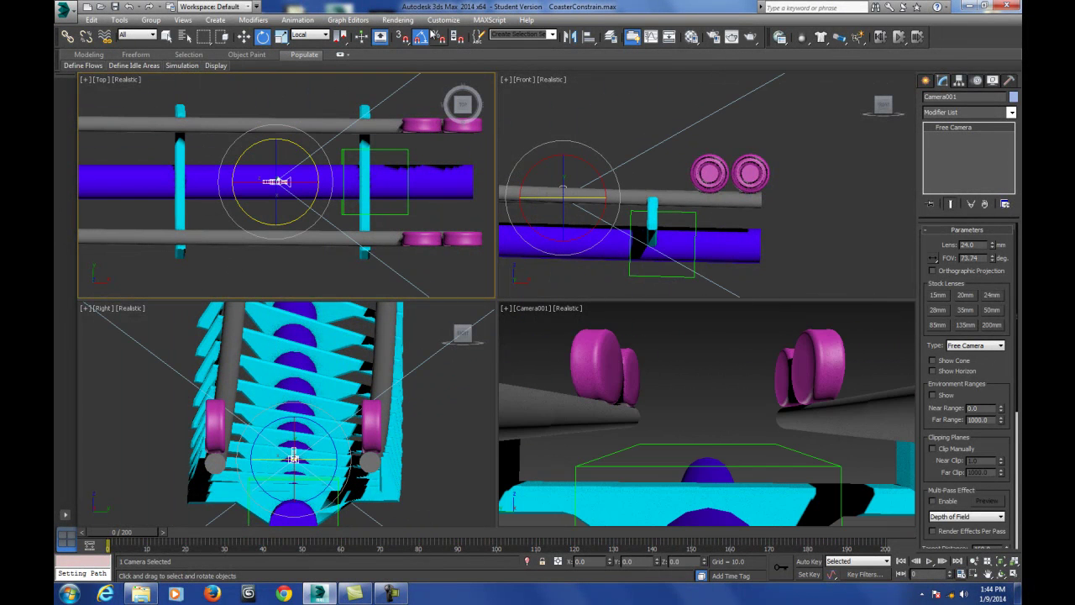
pyautogui.moveTo(244, 152); pyautogui.dragTo(237, 284)
pyautogui.rightClick(237, 284)
# Slide Camera001 forward along X in Top, raise it in Front, and activate its view
pyautogui.press('w')
pyautogui.moveTo(299, 186); pyautogui.dragTo(449, 185)
pyautogui.scroll(-3, 776, 160)
pyautogui.moveTo(716, 172); pyautogui.dragTo(728, 137)
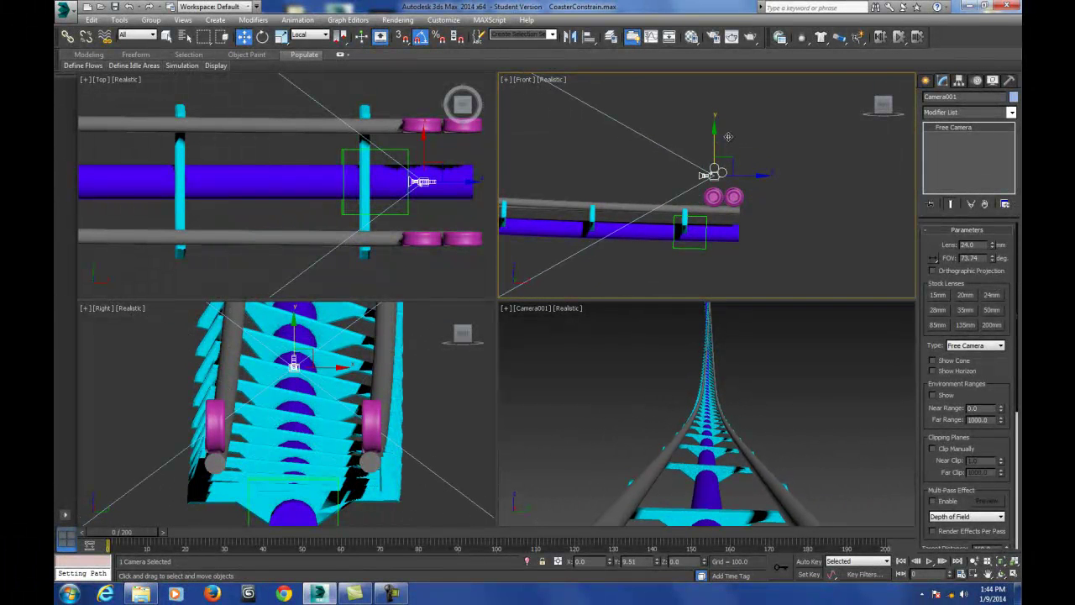
pyautogui.moveTo(471, 189); pyautogui.dragTo(421, 188, button='middle')
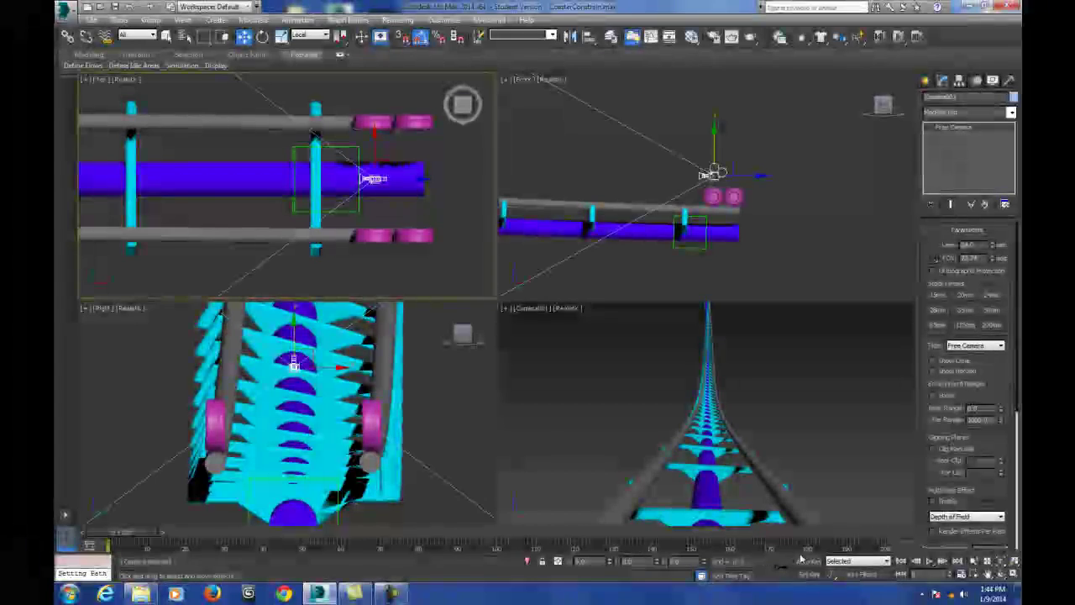
pyautogui.rightClick(771, 504)
pyautogui.click(1012, 575)
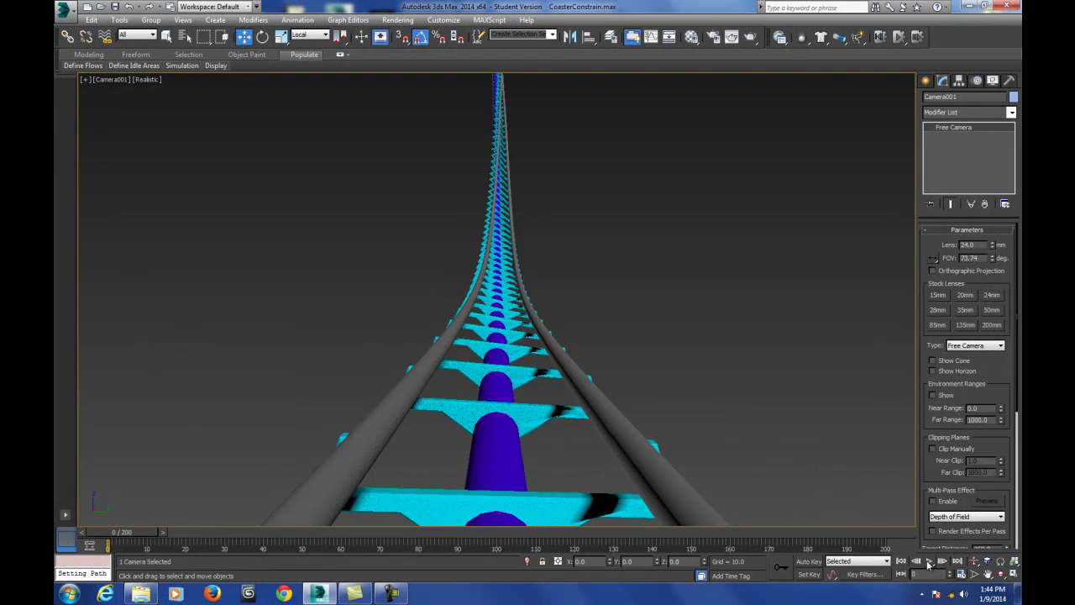
pyautogui.click(929, 561)
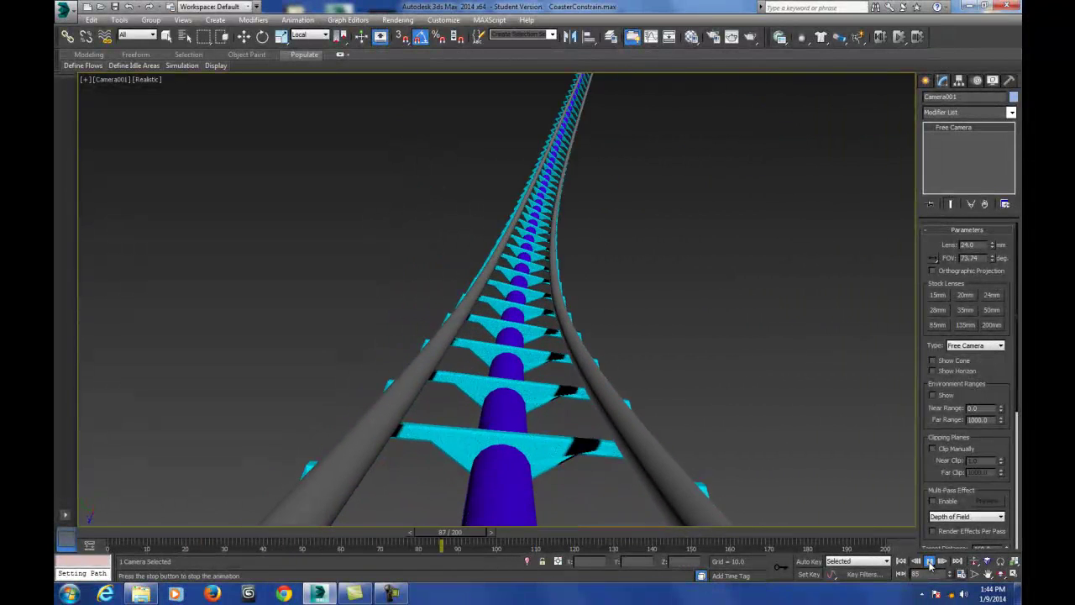
pyautogui.click(929, 561)
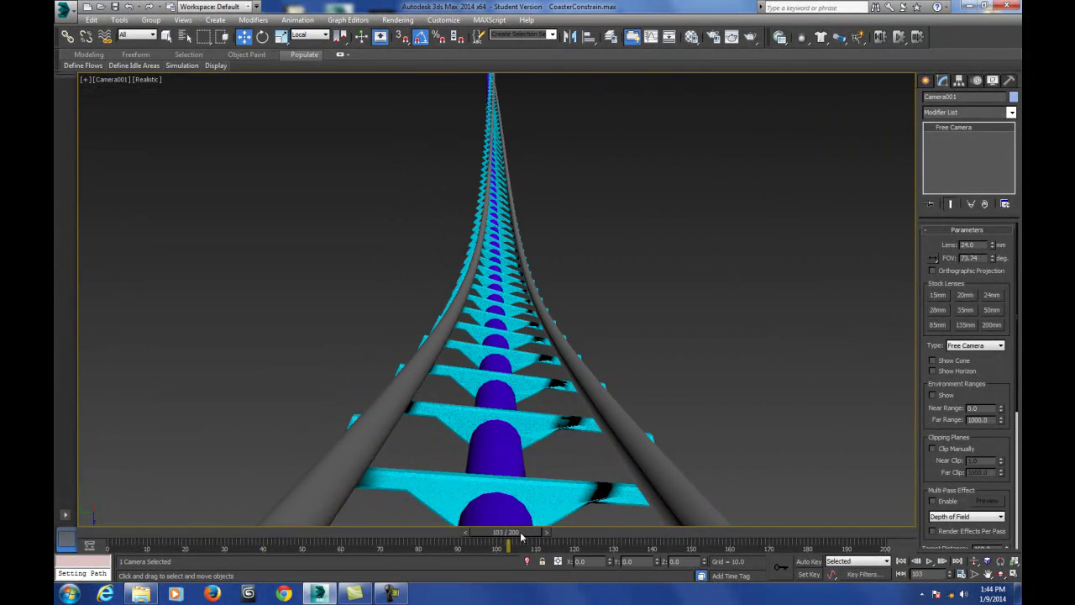
pyautogui.moveTo(521, 536); pyautogui.dragTo(84, 525)
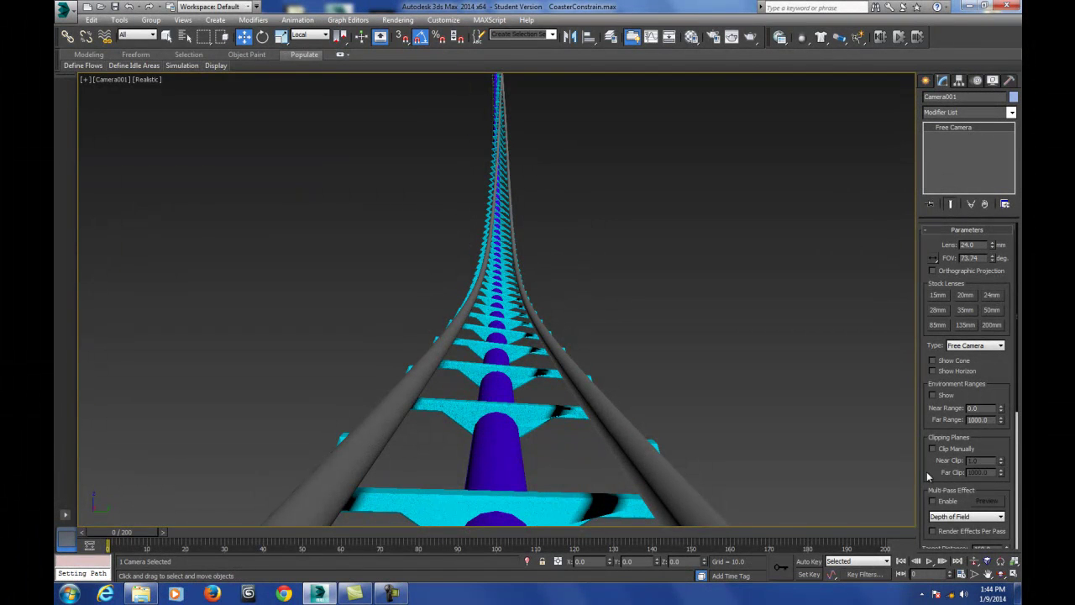
pyautogui.click(1010, 574)
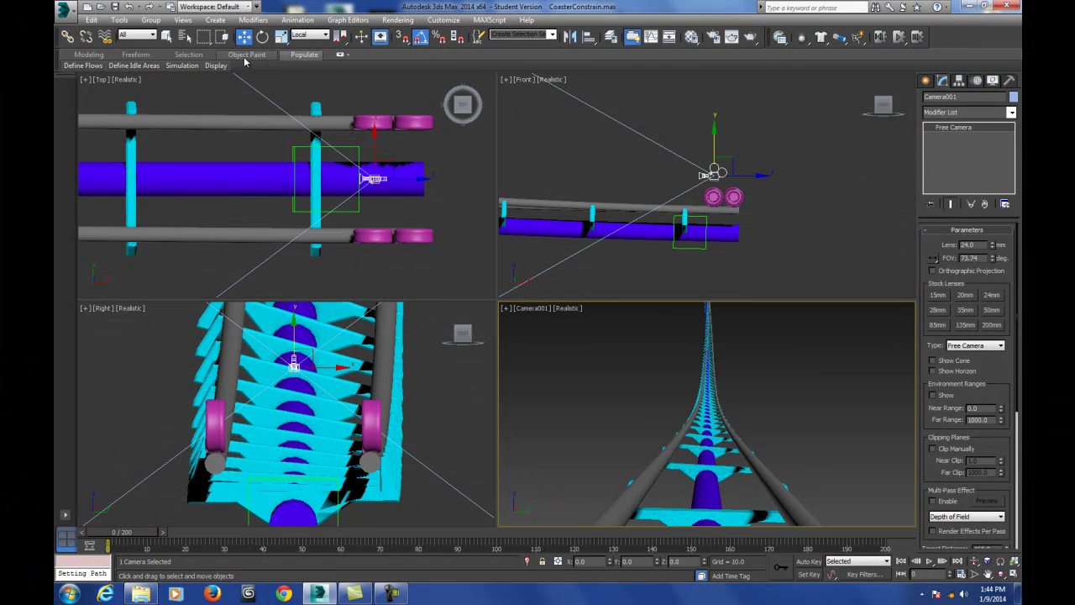
# Rotate Camera001 -1.5° about Z in the Top view, then play the ride through its view
pyautogui.click(263, 38)
pyautogui.click(374, 150)
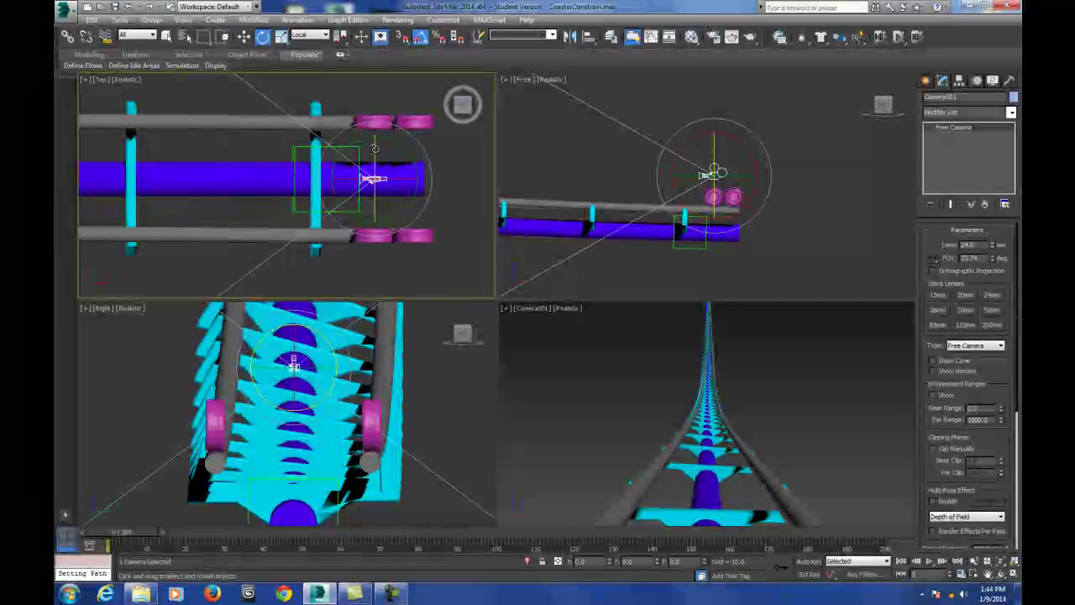
pyautogui.moveTo(374, 151); pyautogui.dragTo(375, 149)
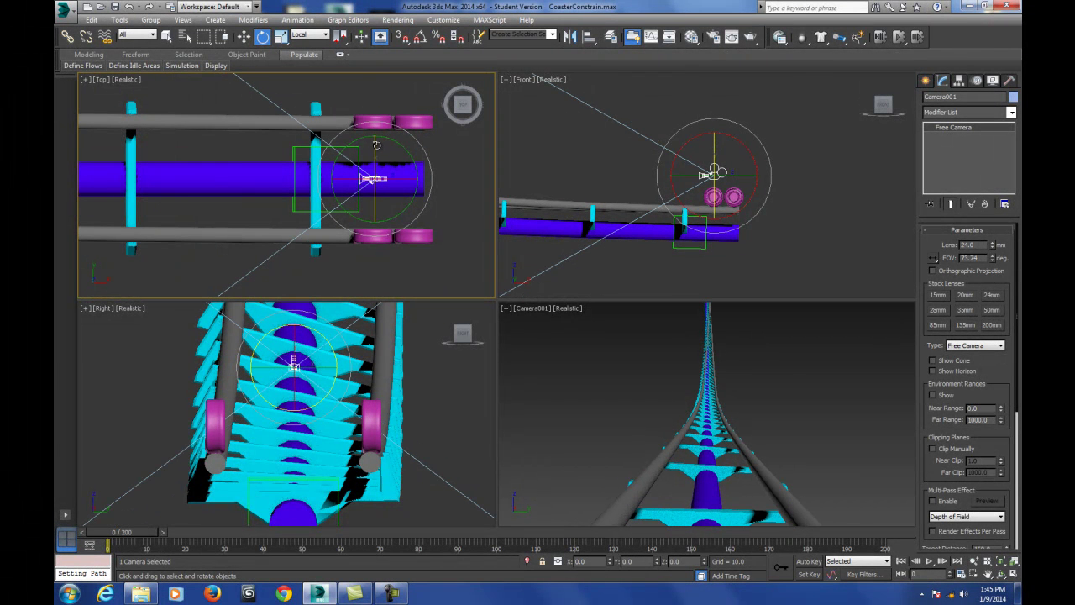
pyautogui.moveTo(374, 146); pyautogui.dragTo(373, 145)
pyautogui.rightClick(632, 401)
pyautogui.click(931, 562)
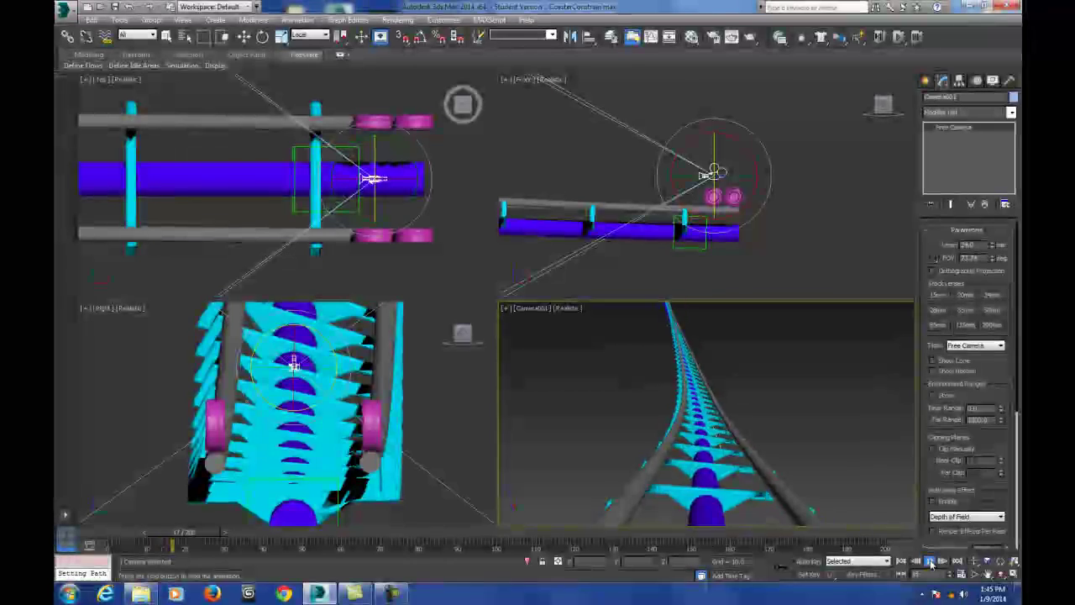